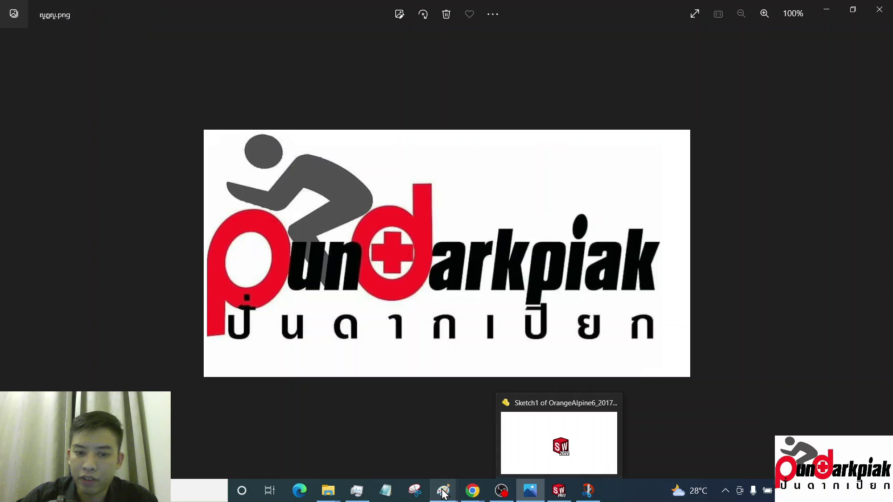
# Duplicate the Alpine-6-Factory-2017-195 image in the Downloads folder and open the copy for editing in Paint.
pyautogui.moveTo(443, 494)
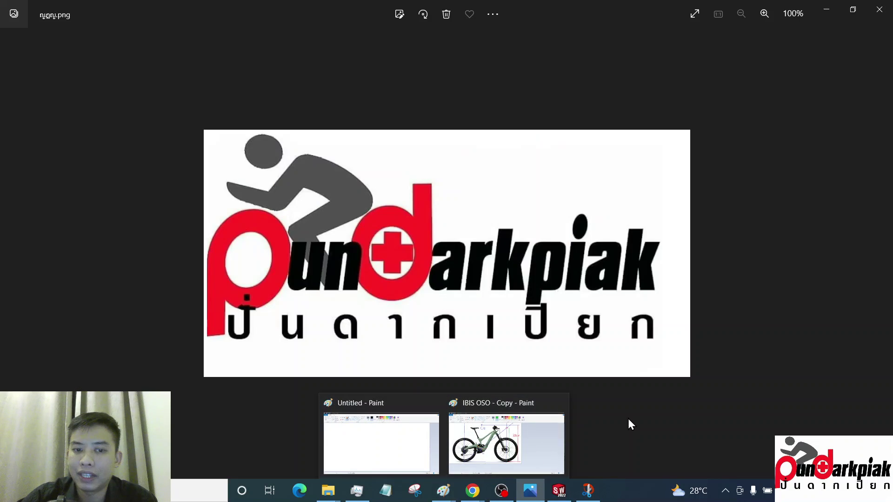
pyautogui.moveTo(332, 497)
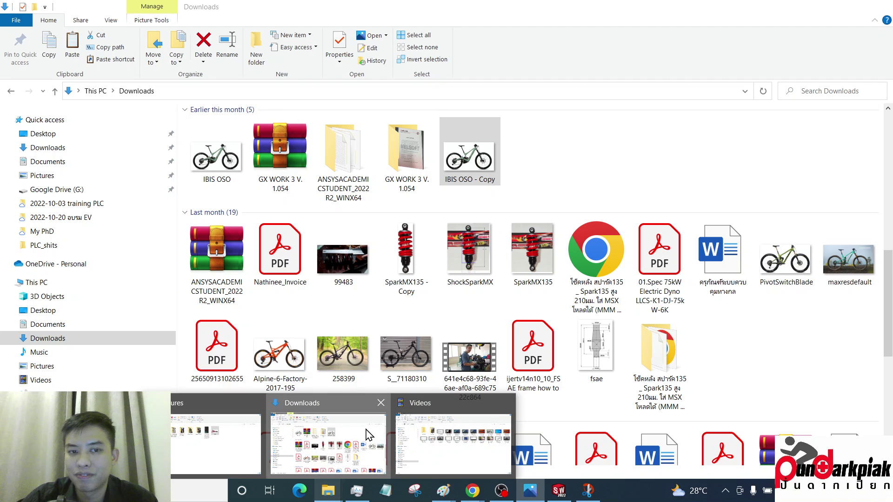
pyautogui.click(334, 437)
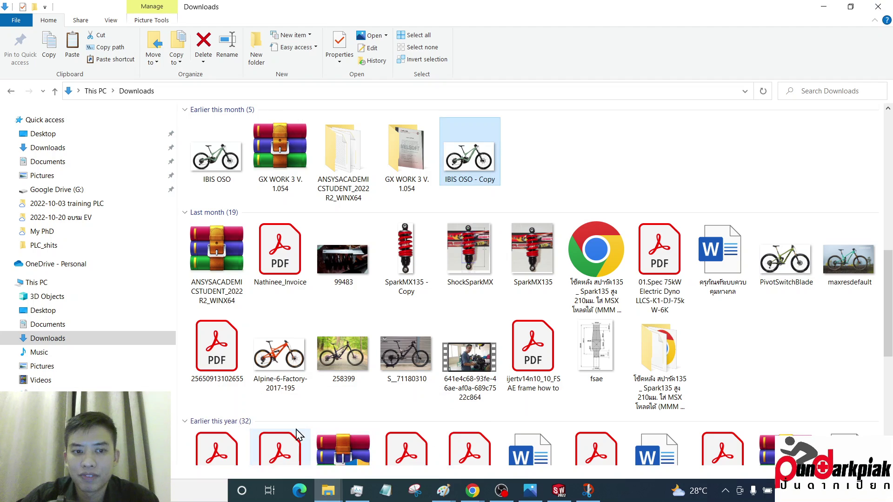
pyautogui.click(271, 352)
pyautogui.hotkey('ctrl', 'c')
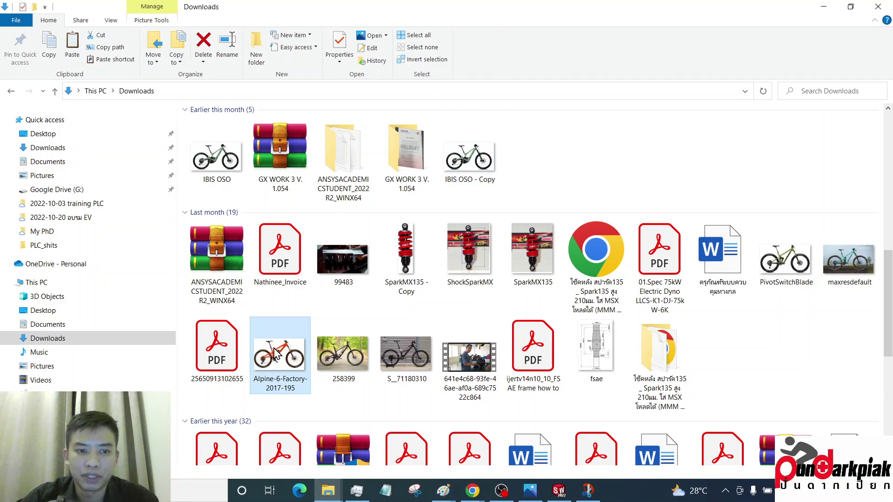
pyautogui.hotkey('ctrl', 'v')
pyautogui.rightClick(728, 360)
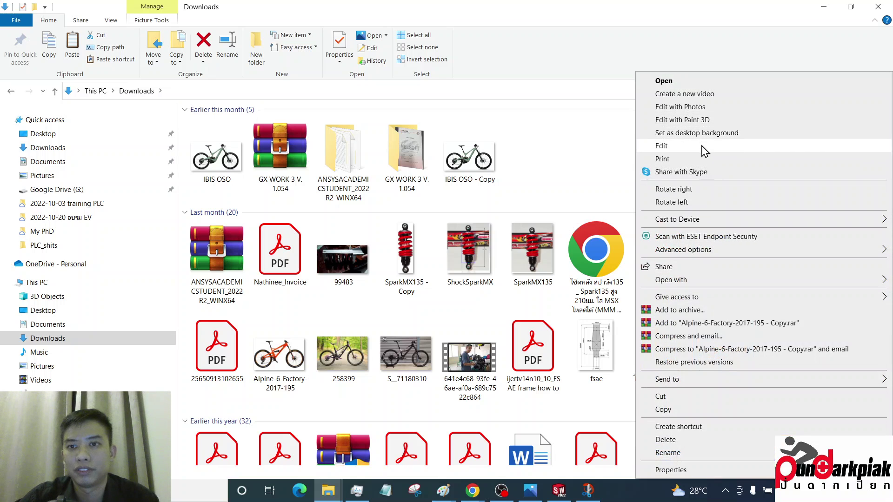
pyautogui.click(670, 145)
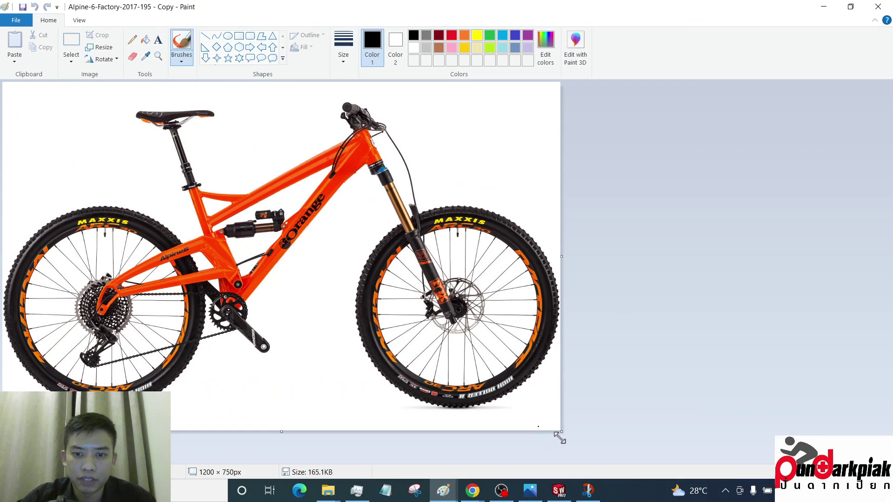
# Enlarge the canvas to 1340 × 828 px and shift the bike picture down and to the right to leave a white margin.
pyautogui.moveTo(561, 432); pyautogui.dragTo(635, 472)
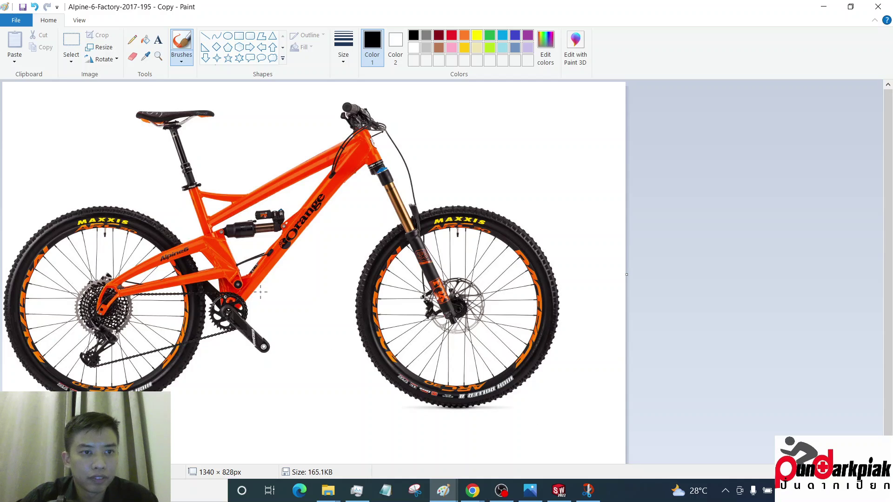
pyautogui.click(71, 44)
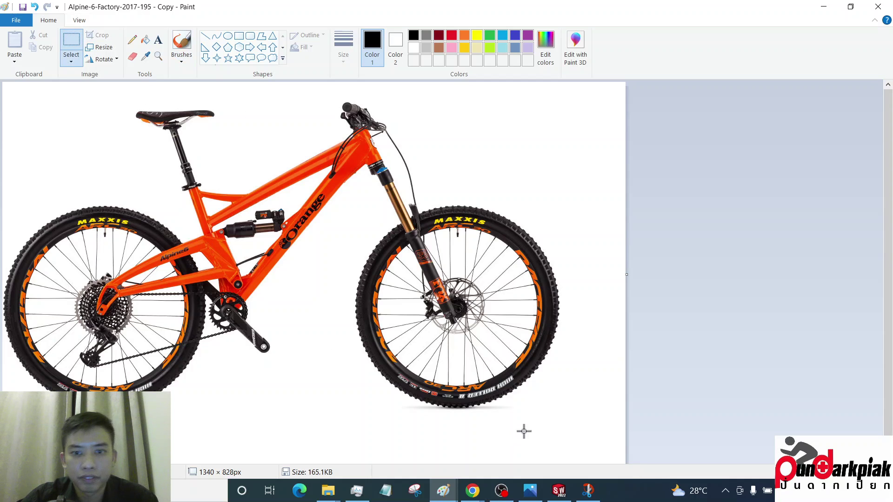
pyautogui.moveTo(579, 439)
pyautogui.mouseDown()
pyautogui.moveTo(504, 361)
pyautogui.moveTo(11, 92)
pyautogui.mouseUp()
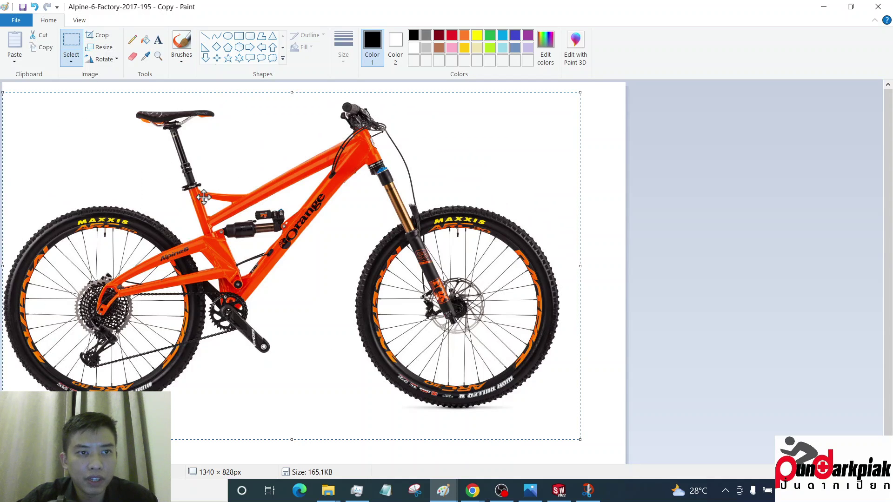
pyautogui.moveTo(226, 220); pyautogui.dragTo(251, 250)
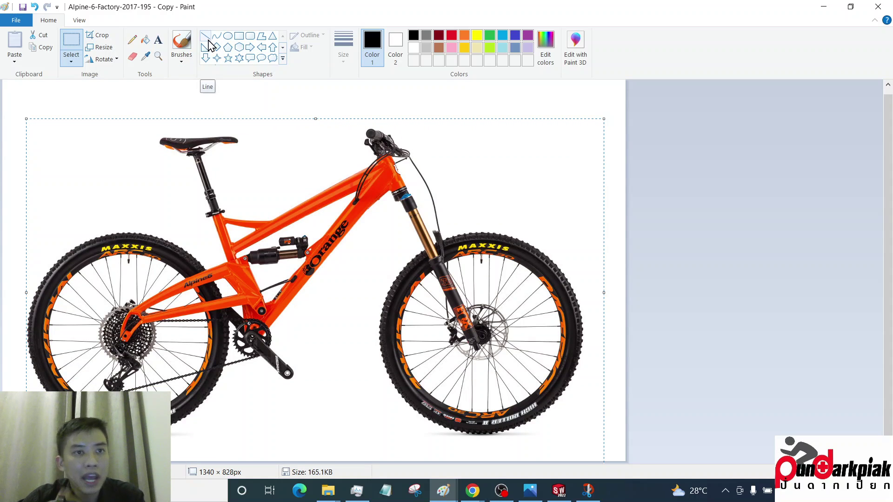
# Brush an indigo arrow pointing at the swingarm's main pivot above the crank.
pyautogui.click(181, 44)
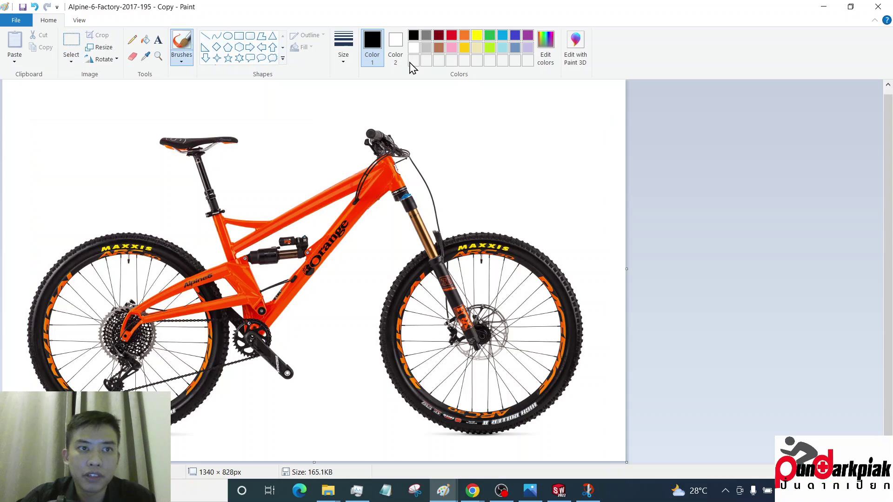
pyautogui.click(515, 38)
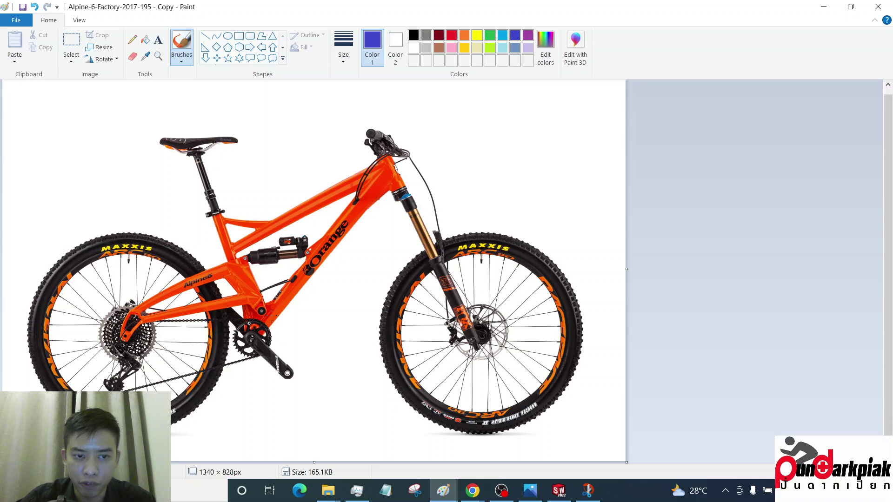
pyautogui.moveTo(268, 316); pyautogui.dragTo(298, 333)
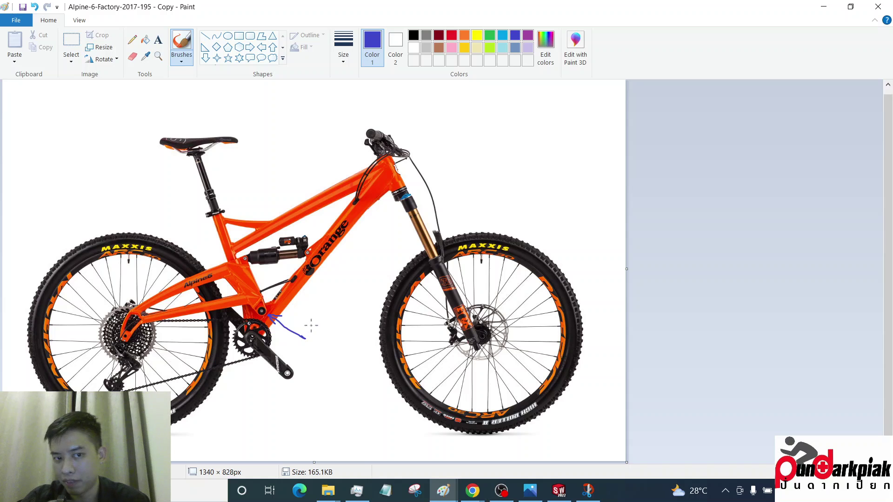
pyautogui.click(502, 491)
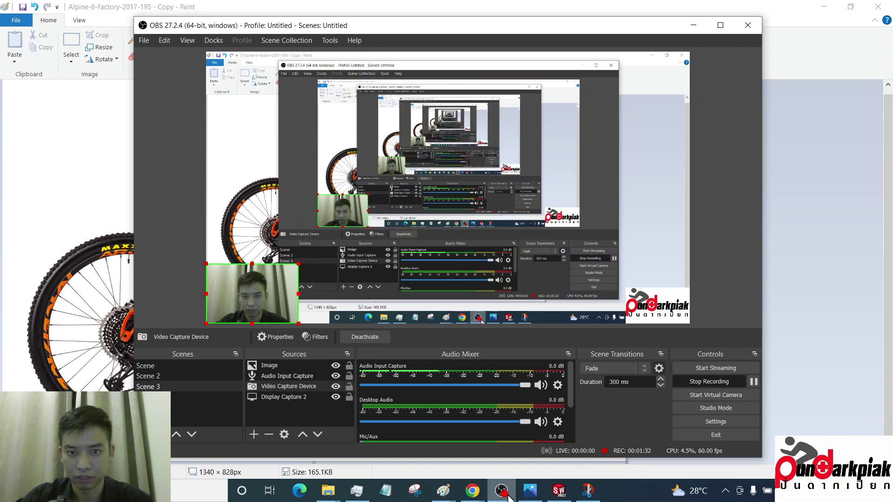
pyautogui.click(501, 490)
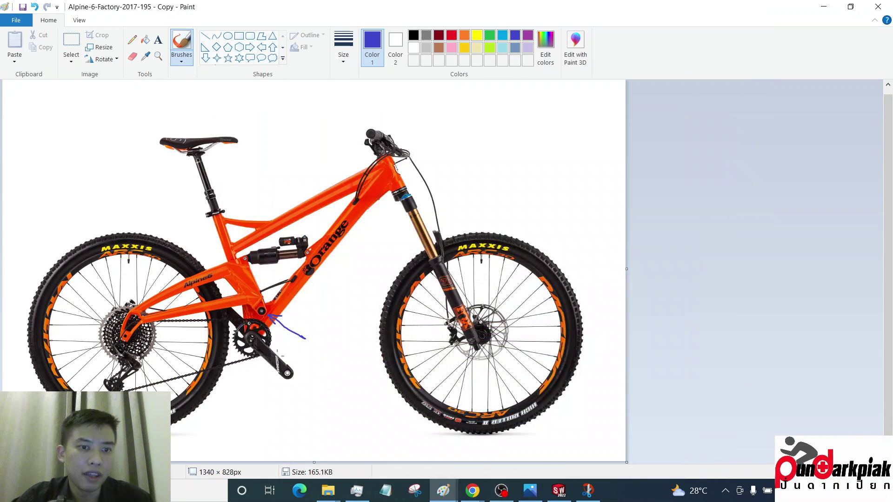
# Draw a straight indigo line from the rear tyre's ground contact through the main pivot, and handwrite IC beside the pivot arrow.
pyautogui.click(205, 35)
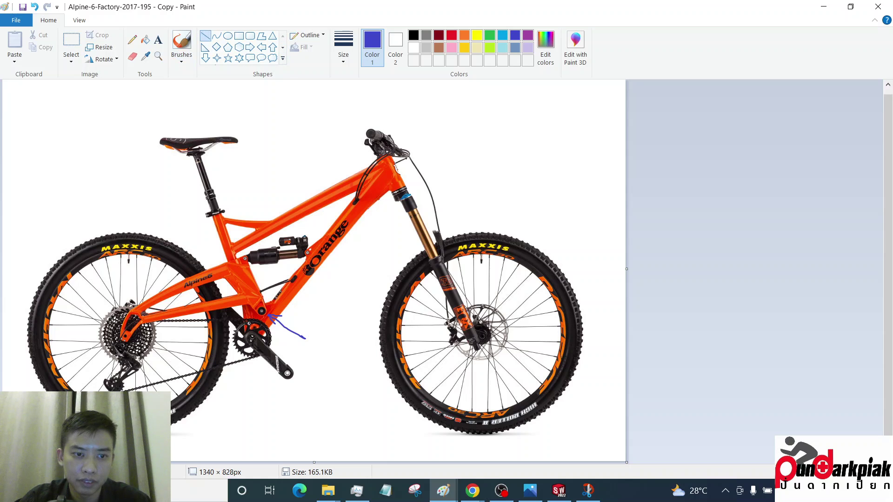
pyautogui.moveTo(140, 425); pyautogui.dragTo(551, 43)
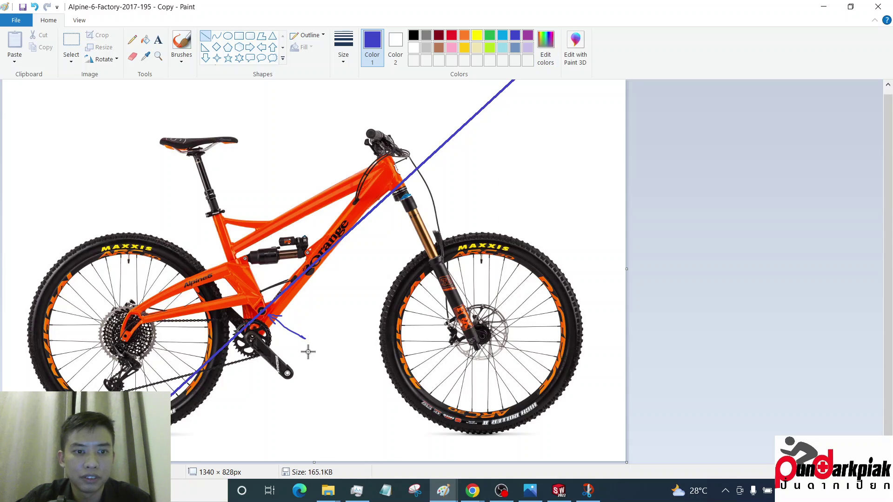
pyautogui.click(181, 41)
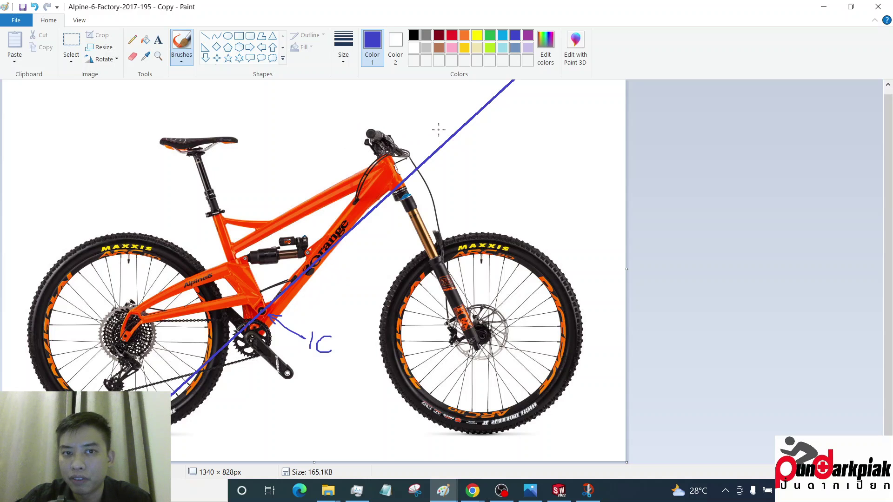
# Sketch arrows on both sides of the line marked AR up and AR down, and mark its ground angle as α.
pyautogui.moveTo(438, 130); pyautogui.dragTo(416, 105)
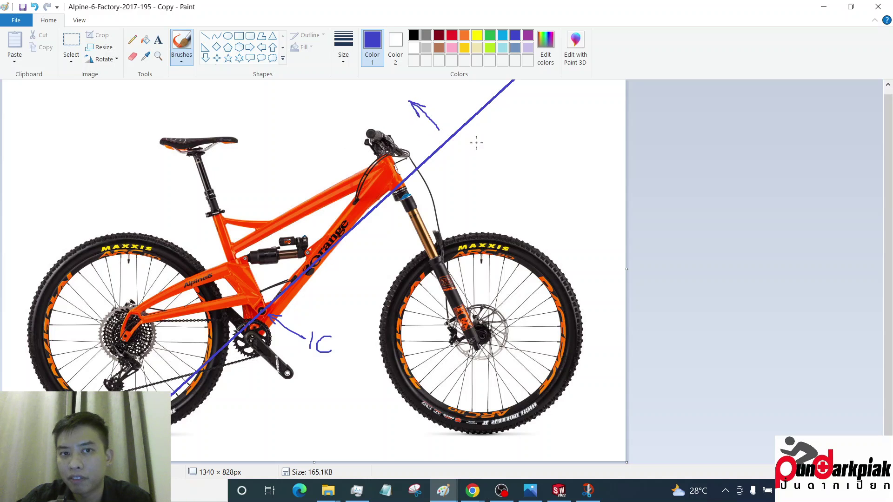
pyautogui.moveTo(453, 110); pyautogui.dragTo(467, 108)
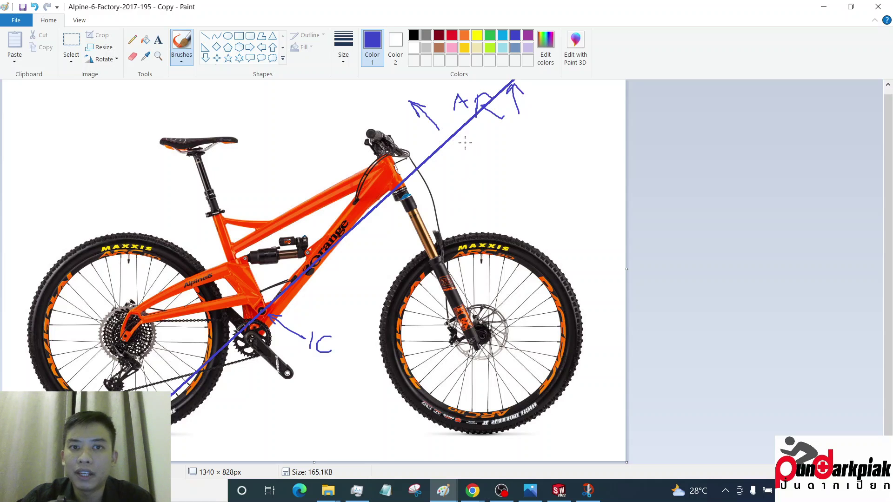
pyautogui.moveTo(460, 144)
pyautogui.mouseDown()
pyautogui.moveTo(497, 189)
pyautogui.moveTo(522, 137)
pyautogui.moveTo(571, 176)
pyautogui.mouseUp()
pyautogui.moveTo(563, 162); pyautogui.dragTo(573, 175)
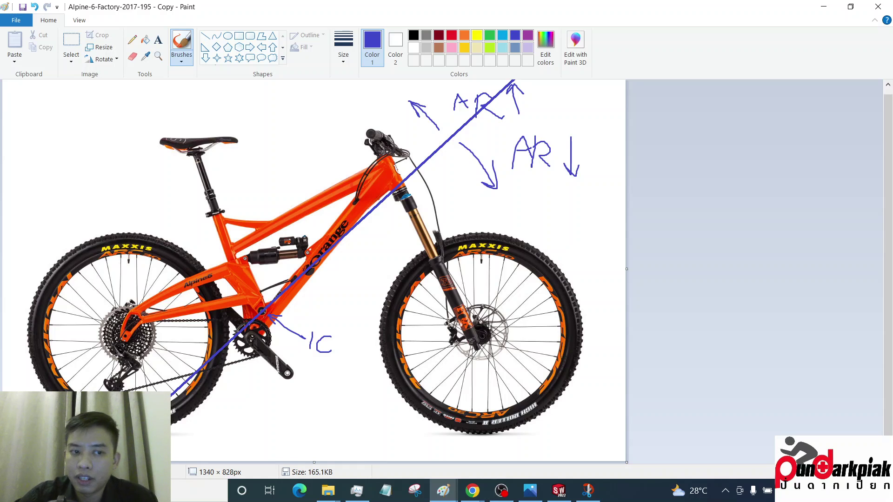
pyautogui.moveTo(210, 388); pyautogui.dragTo(223, 425)
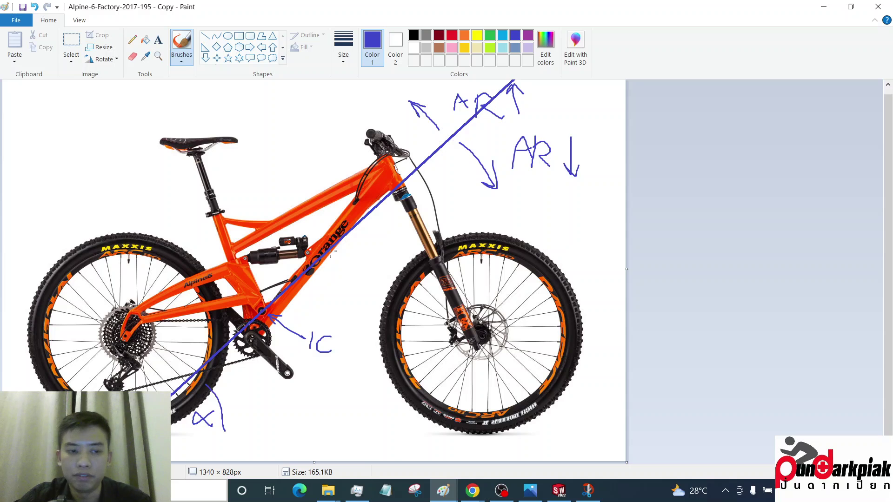
# Undo the AR arrows, their labels and the angle mark, back to the straight line and IC label.
pyautogui.hotkey('ctrl', 'z')
pyautogui.hotkey('ctrl', 'z')
pyautogui.hotkey('ctrl', 'z')
pyautogui.hotkey('ctrl', 'z')
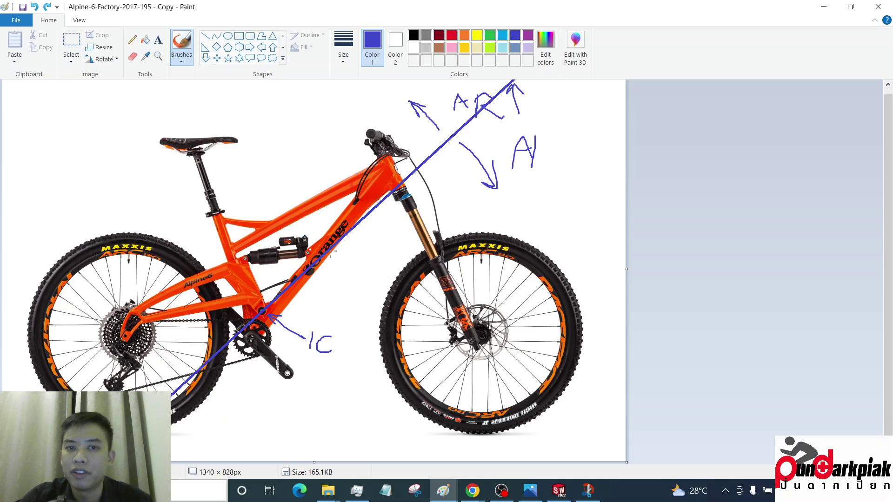
pyautogui.hotkey('ctrl', 'z')
pyautogui.hotkey('ctrl', 'z')
pyautogui.hotkey('ctrl', 'z')
pyautogui.hotkey('ctrl', 'z')
pyautogui.hotkey('ctrl', 'z')
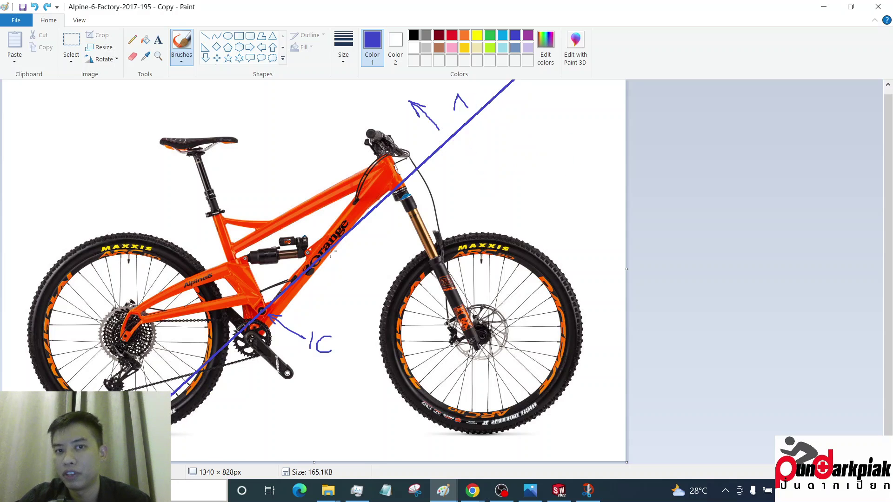
pyautogui.hotkey('ctrl', 'z')
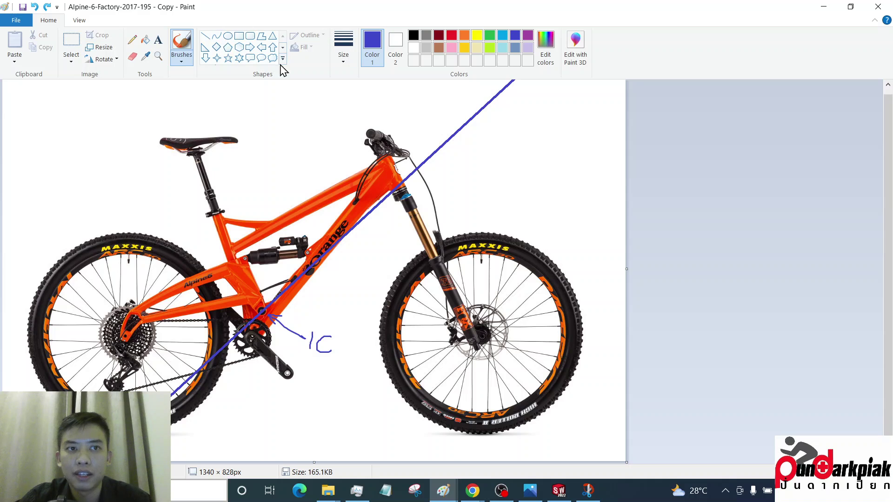
# Mark the centre of gravity above the saddle with a brushed indigo dot and a handwritten CG label.
pyautogui.moveTo(253, 114)
pyautogui.mouseDown()
pyautogui.moveTo(245, 108)
pyautogui.moveTo(256, 106)
pyautogui.moveTo(263, 139)
pyautogui.moveTo(281, 126)
pyautogui.mouseUp()
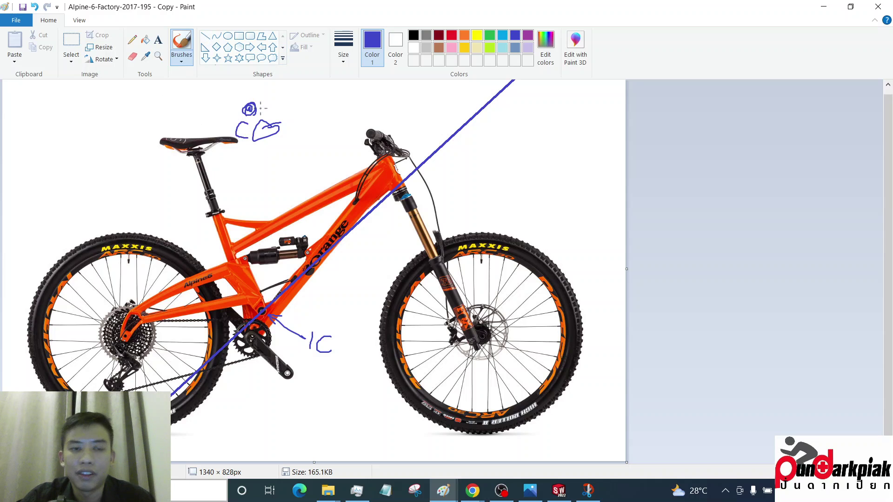
# Draw a straight red horizontal line through the centre of gravity and a red vertical line through the front wheel's centre.
pyautogui.click(451, 35)
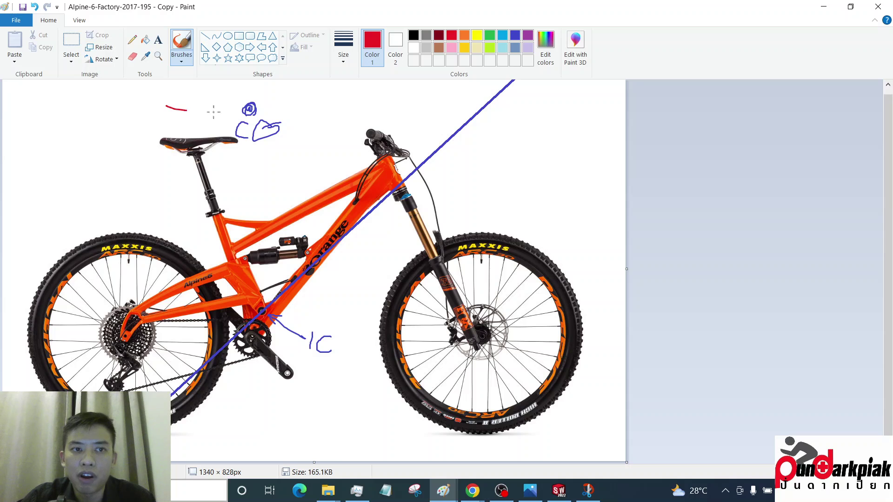
pyautogui.moveTo(214, 111); pyautogui.dragTo(508, 118)
pyautogui.hotkey('ctrl', 'z')
pyautogui.click(205, 36)
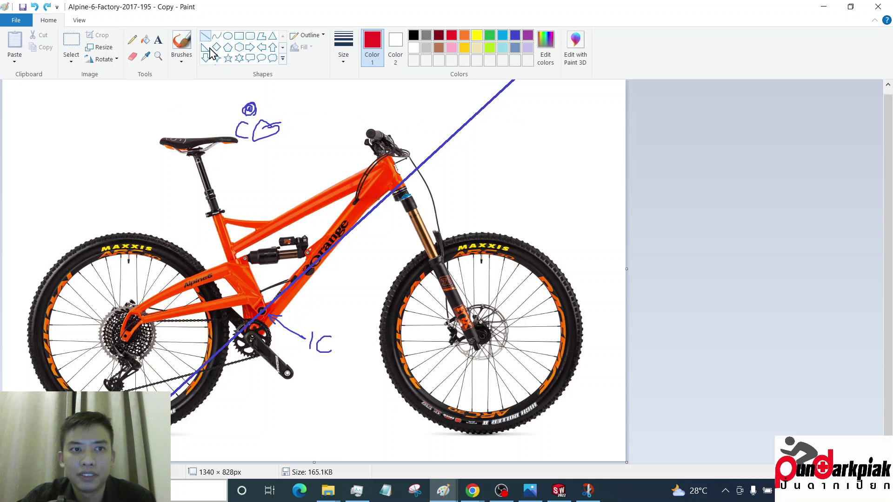
pyautogui.moveTo(196, 108); pyautogui.dragTo(580, 108)
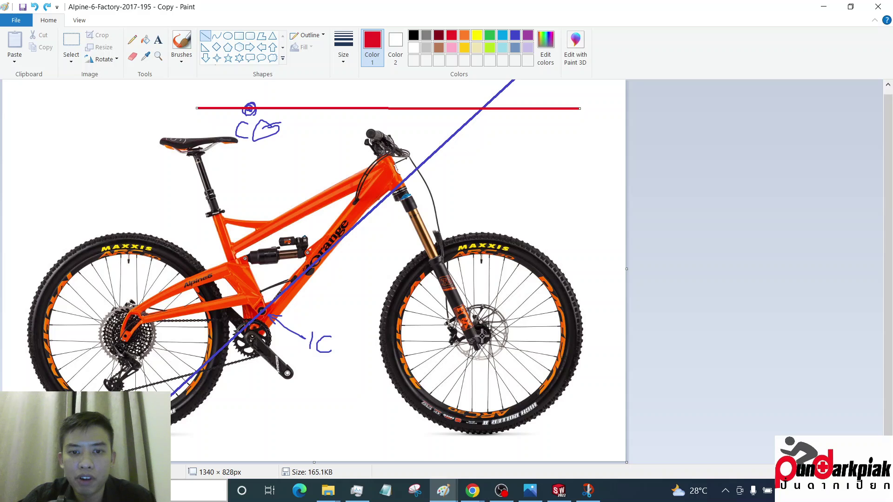
pyautogui.moveTo(482, 433)
pyautogui.mouseDown()
pyautogui.moveTo(465, 101)
pyautogui.moveTo(479, 75)
pyautogui.mouseUp()
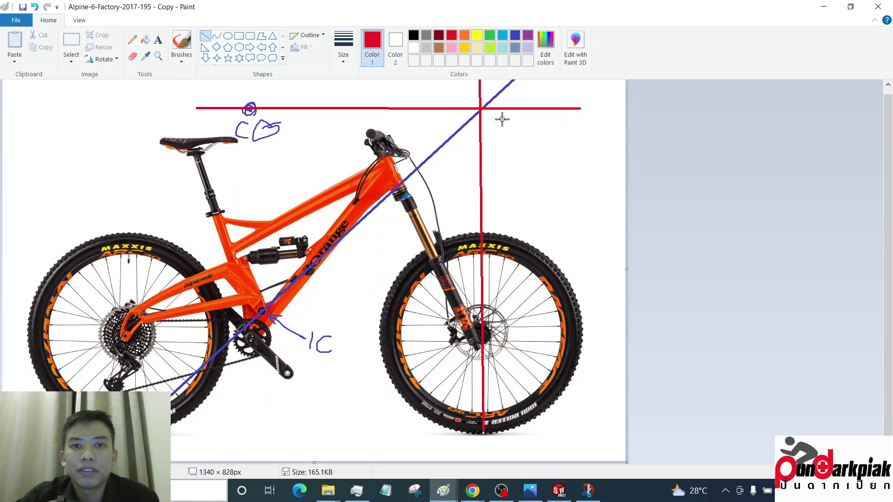
# Add red text reading 100 and % on two lines at the right end of the horizontal line.
pyautogui.click(158, 40)
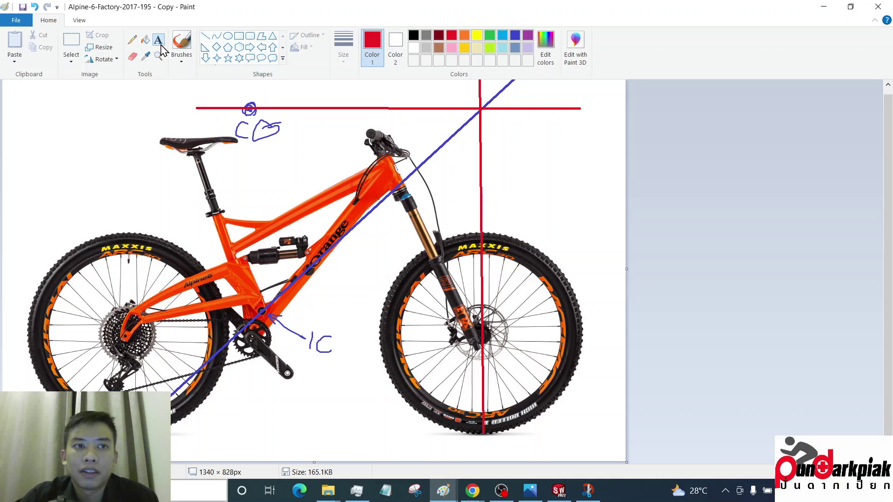
pyautogui.click(550, 111)
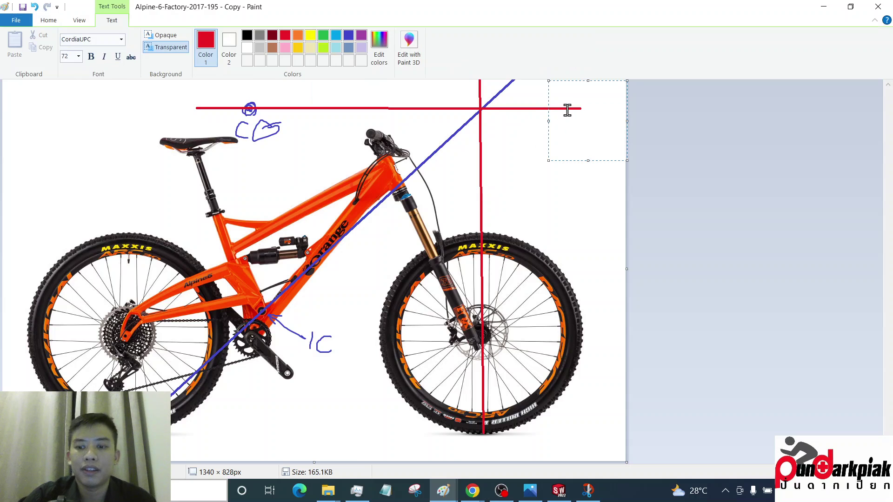
pyautogui.write('100')
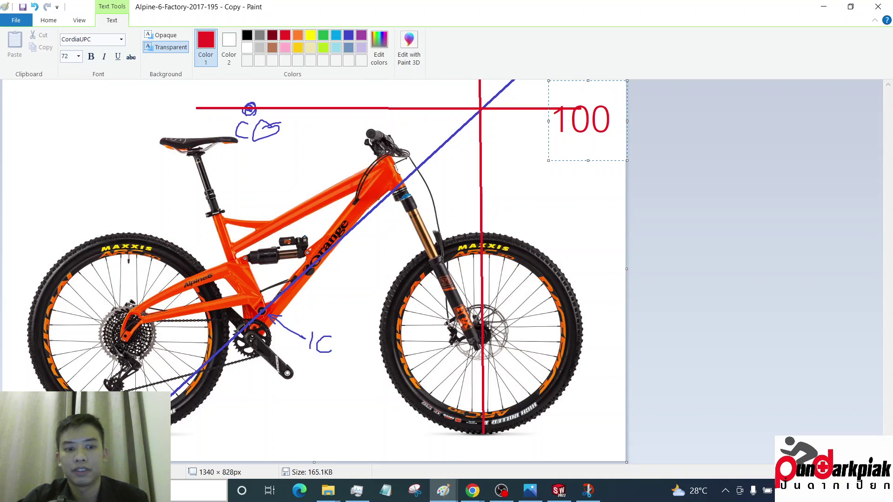
pyautogui.press('Return')
pyautogui.write('%')
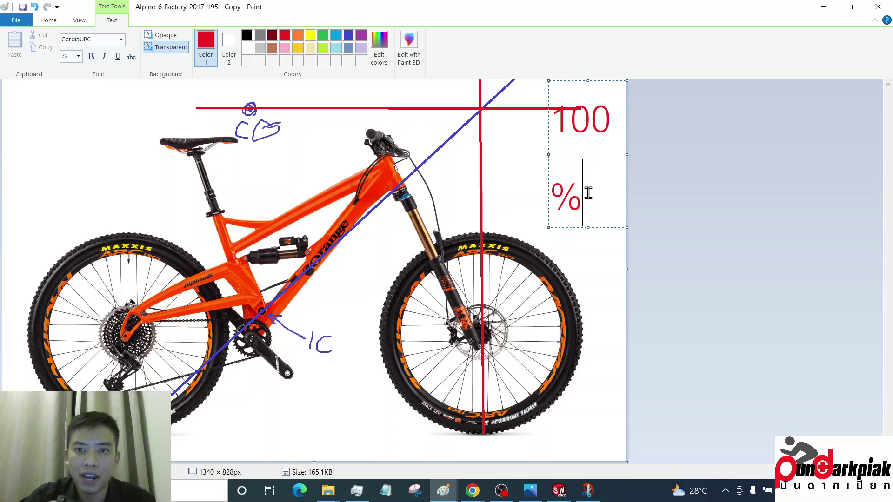
# Set the red 100% text to size 48 so it fits on one line, and place it on the image.
pyautogui.hotkey('ctrl', 'a')
pyautogui.click(78, 56)
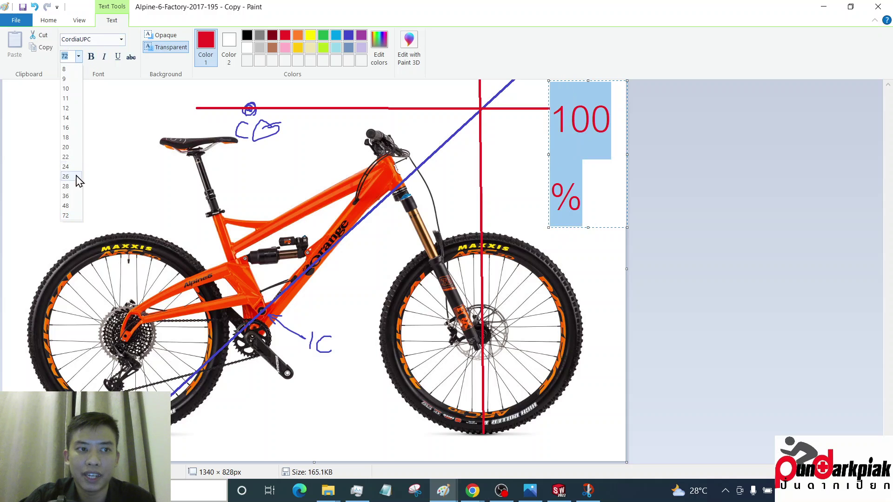
pyautogui.click(65, 205)
pyautogui.click(509, 157)
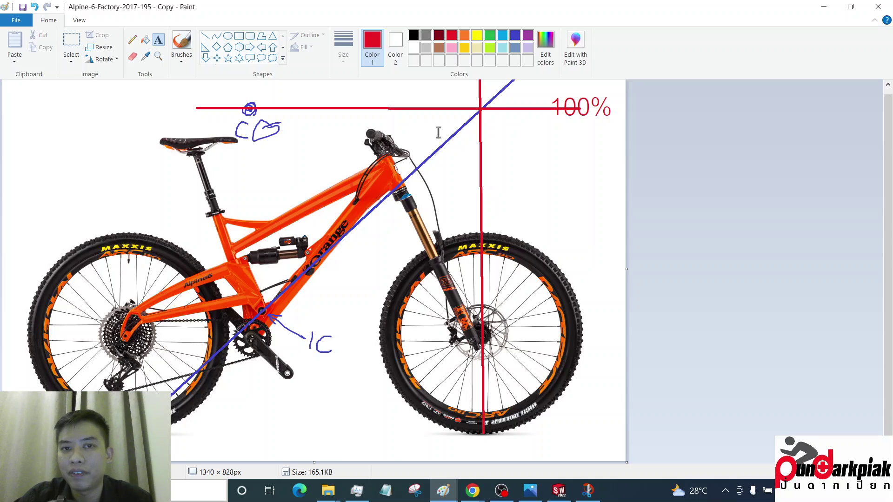
# Brush a green dot where the red lines cross and a green arrowhead below it, then draw a short slanted green line across the vertical line.
pyautogui.click(489, 36)
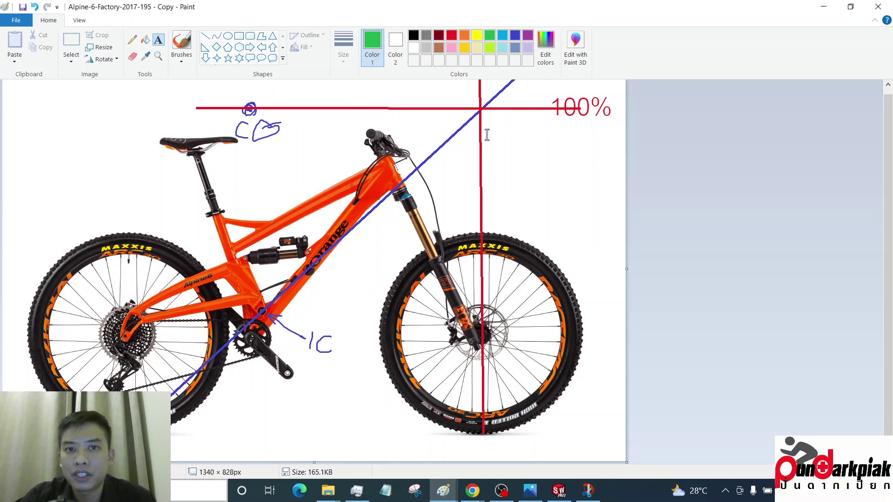
pyautogui.click(182, 43)
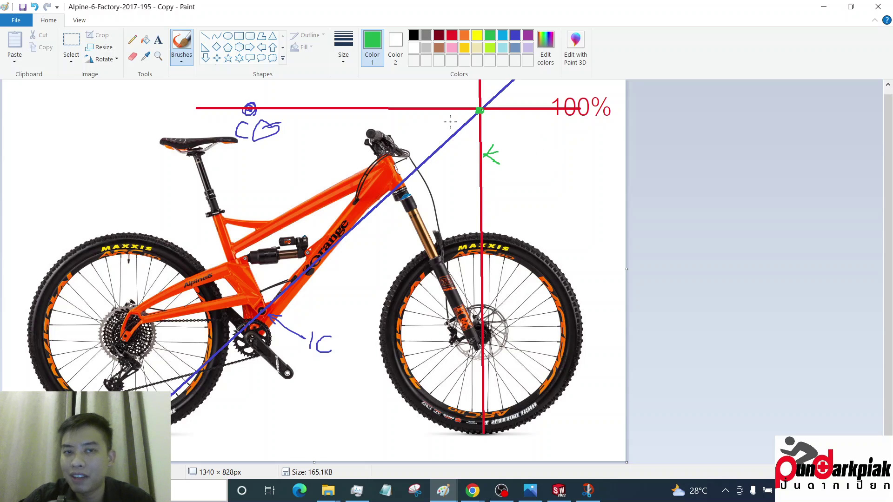
pyautogui.click(205, 36)
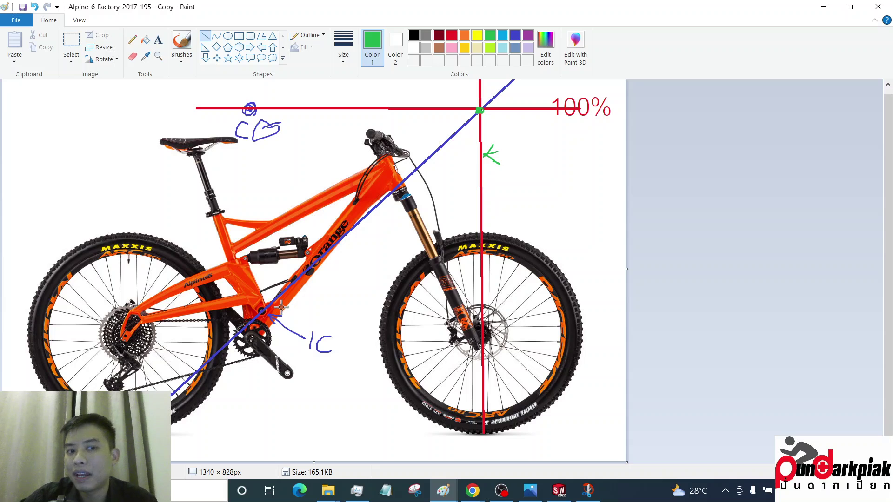
pyautogui.moveTo(445, 195); pyautogui.dragTo(518, 154)
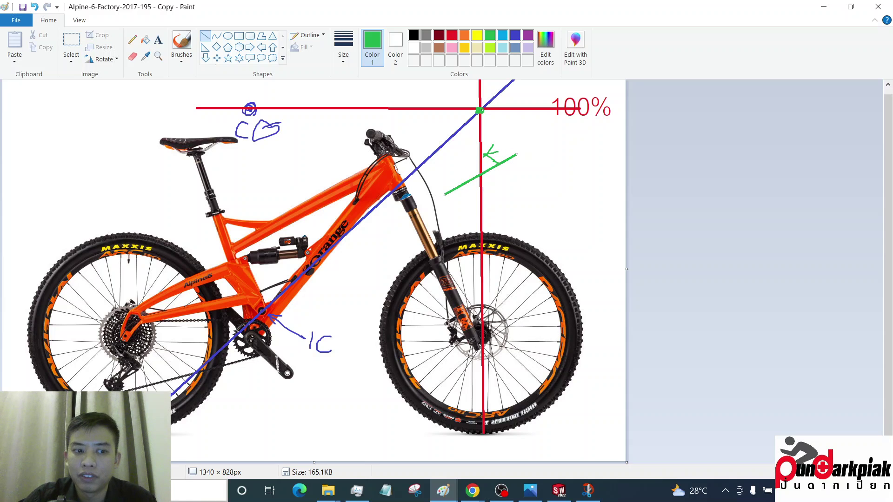
# Draw a second, shallower indigo line from the rear tyre past the front wheel's vertical line, and an indigo vertical from the ground up to it.
pyautogui.moveTo(163, 405)
pyautogui.mouseDown()
pyautogui.moveTo(519, 180)
pyautogui.moveTo(528, 135)
pyautogui.moveTo(548, 126)
pyautogui.mouseUp()
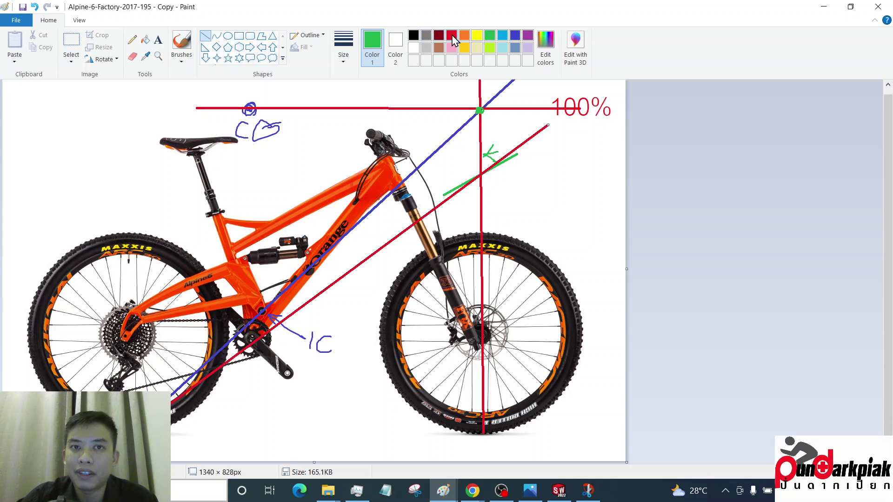
pyautogui.click(515, 35)
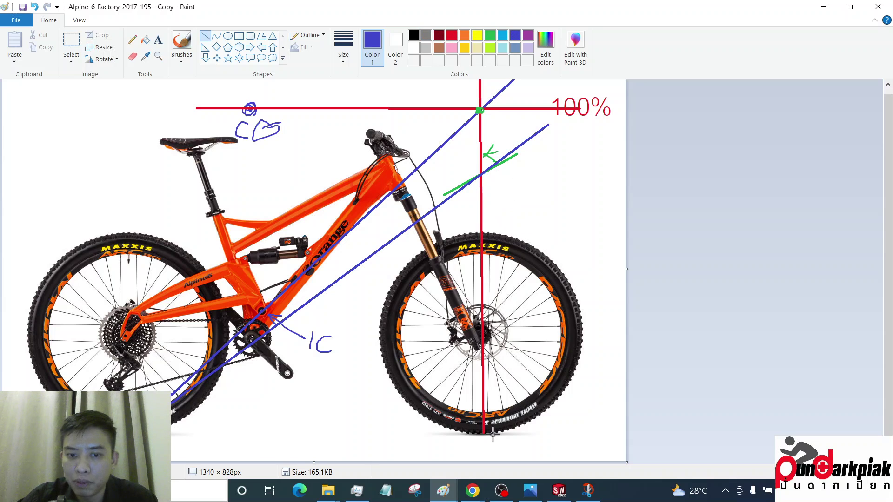
pyautogui.moveTo(492, 435); pyautogui.dragTo(491, 172)
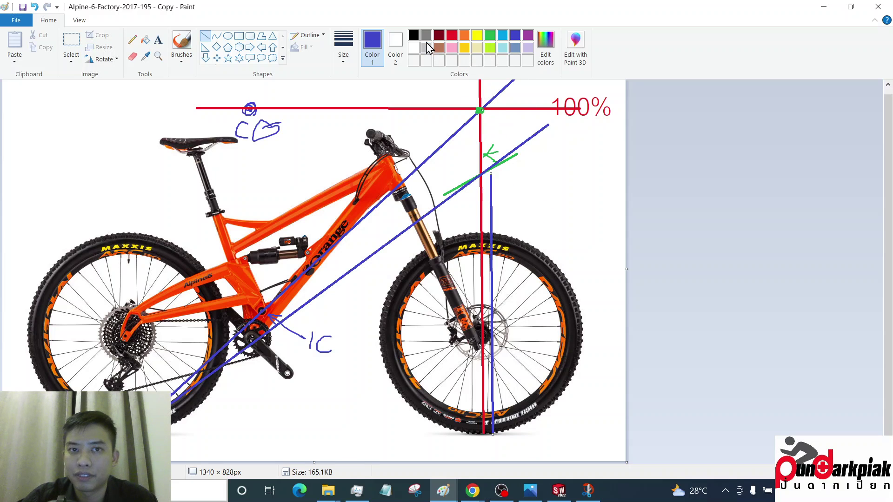
pyautogui.click(452, 35)
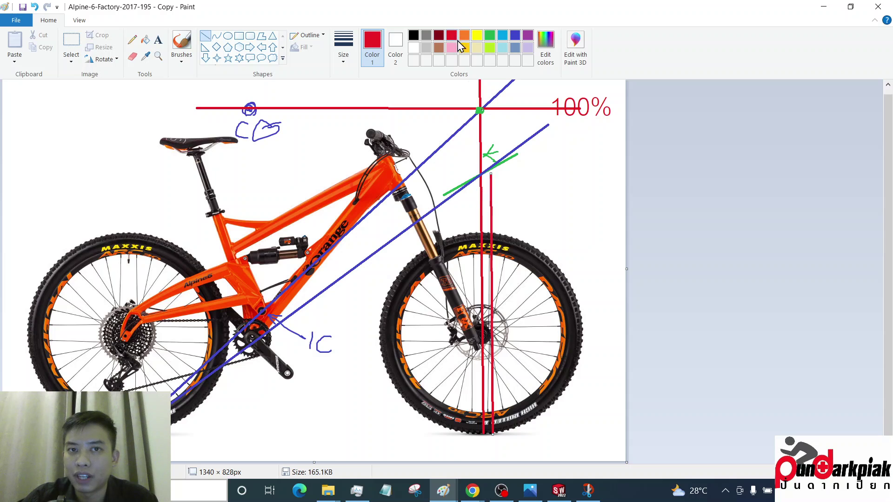
pyautogui.click(515, 38)
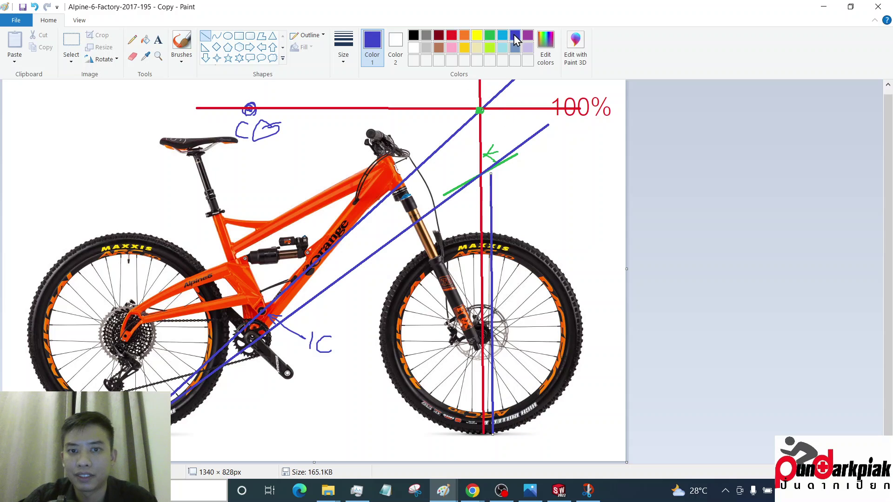
pyautogui.click(583, 216)
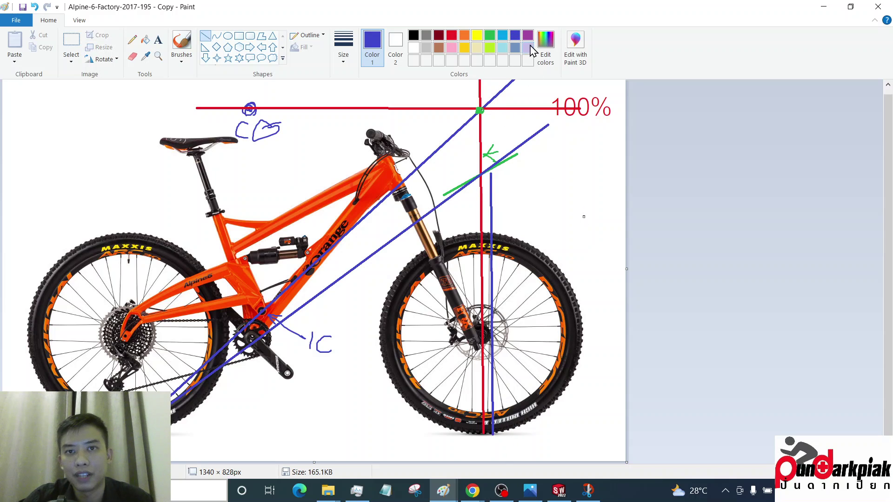
# Draw a red vertical line from the ground to the centre-of-gravity line beside the front axle line, and brush a red arrow from it to 100%.
pyautogui.click(451, 35)
pyautogui.moveTo(505, 434); pyautogui.dragTo(502, 111)
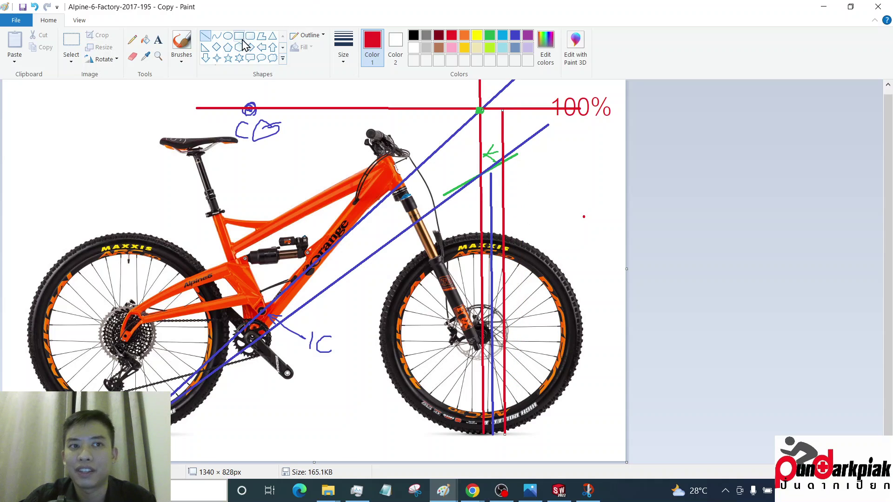
pyautogui.click(182, 44)
pyautogui.moveTo(506, 209)
pyautogui.mouseDown()
pyautogui.moveTo(544, 177)
pyautogui.moveTo(577, 123)
pyautogui.moveTo(588, 125)
pyautogui.mouseUp()
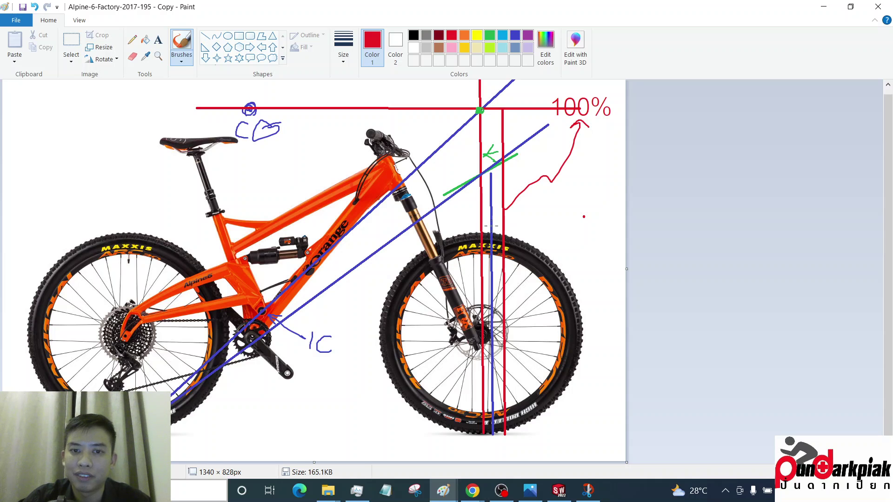
# Brush an indigo leader from the short indigo vertical line and handwrite an underlined 80% at its end.
pyautogui.click(515, 36)
pyautogui.moveTo(492, 231); pyautogui.dragTo(568, 216)
pyautogui.moveTo(575, 215)
pyautogui.mouseDown()
pyautogui.moveTo(577, 227)
pyautogui.moveTo(590, 223)
pyautogui.mouseUp()
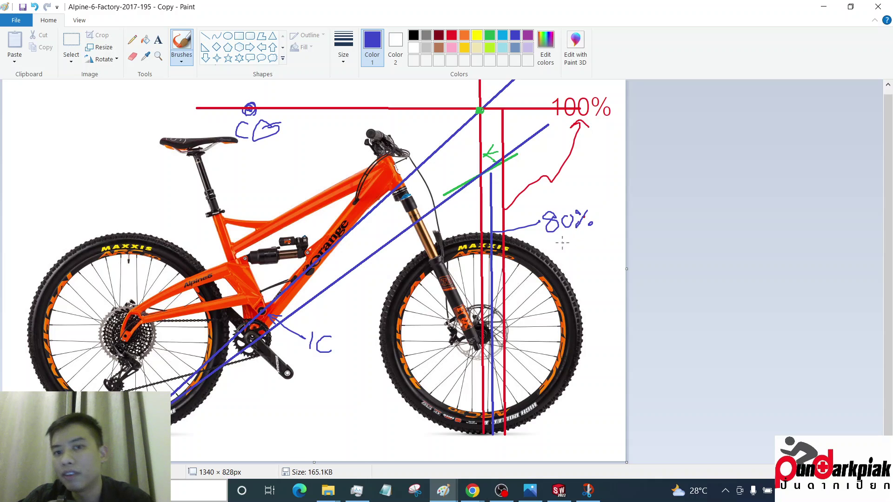
pyautogui.moveTo(551, 247); pyautogui.dragTo(596, 236)
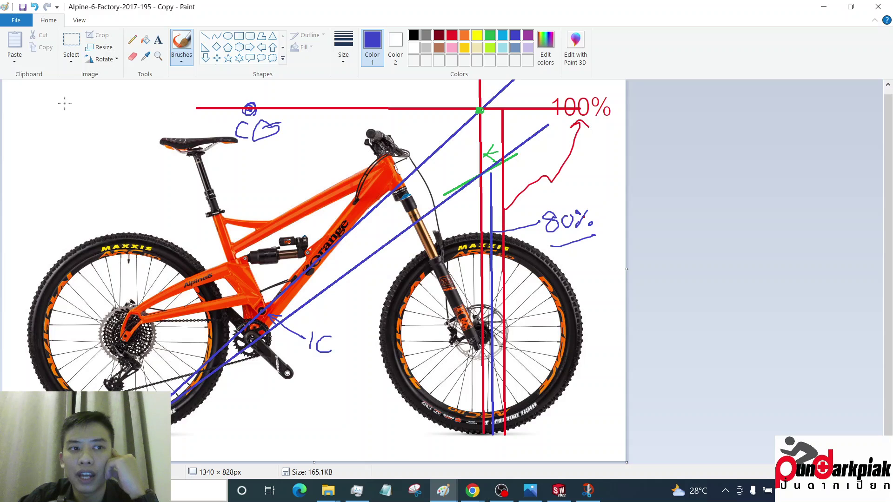
# Sketch an indigo height arrow from the ground to a horizontal mark at centre-of-gravity level, labelled 1.1 m with a double underline.
pyautogui.moveTo(173, 116); pyautogui.dragTo(41, 112)
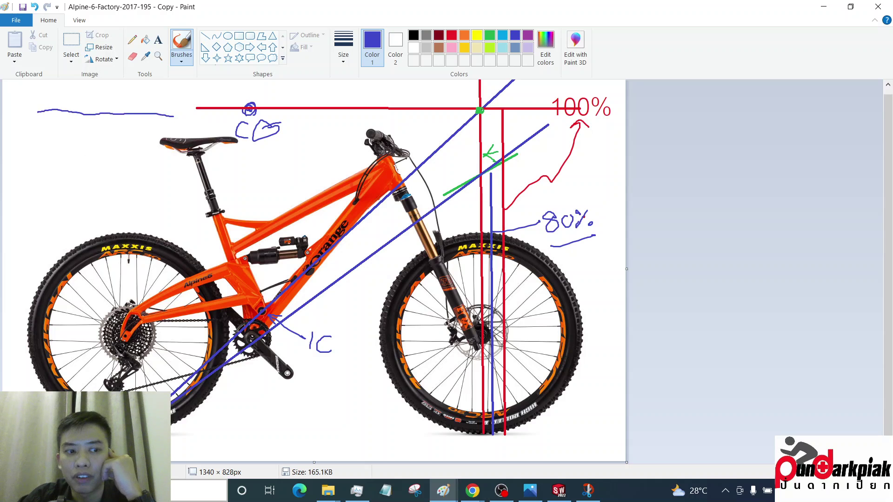
pyautogui.moveTo(60, 388)
pyautogui.mouseDown()
pyautogui.moveTo(73, 148)
pyautogui.moveTo(58, 137)
pyautogui.moveTo(103, 150)
pyautogui.mouseUp()
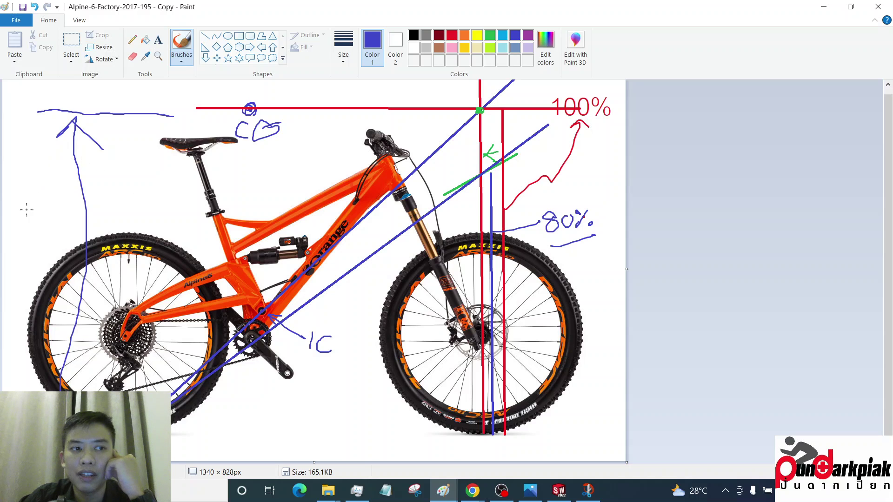
pyautogui.moveTo(24, 210); pyautogui.dragTo(36, 223)
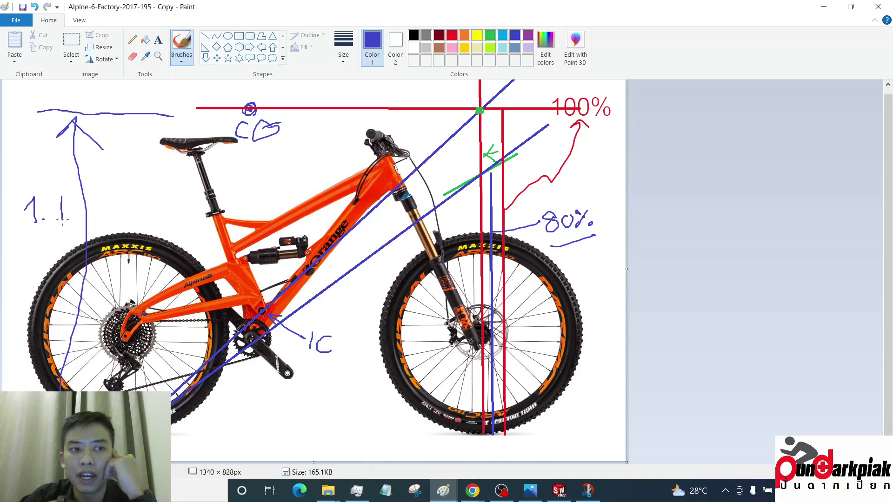
pyautogui.moveTo(95, 207); pyautogui.dragTo(126, 218)
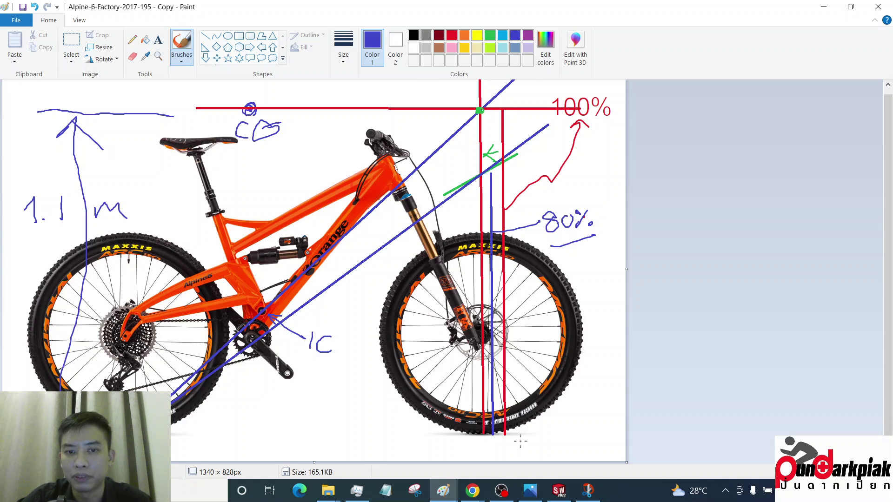
pyautogui.moveTo(30, 232)
pyautogui.mouseDown()
pyautogui.moveTo(79, 230)
pyautogui.moveTo(80, 244)
pyautogui.mouseUp()
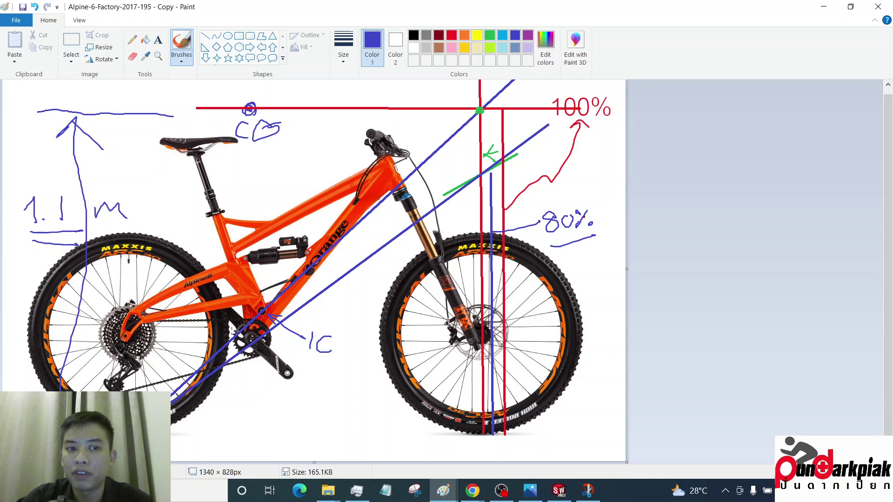
# Circle the IC label in indigo and brush green arrows at the front tyre's ground contact, the lower indigo line's upper end and above 1.1 m.
pyautogui.moveTo(335, 348)
pyautogui.mouseDown()
pyautogui.moveTo(303, 334)
pyautogui.moveTo(339, 325)
pyautogui.mouseUp()
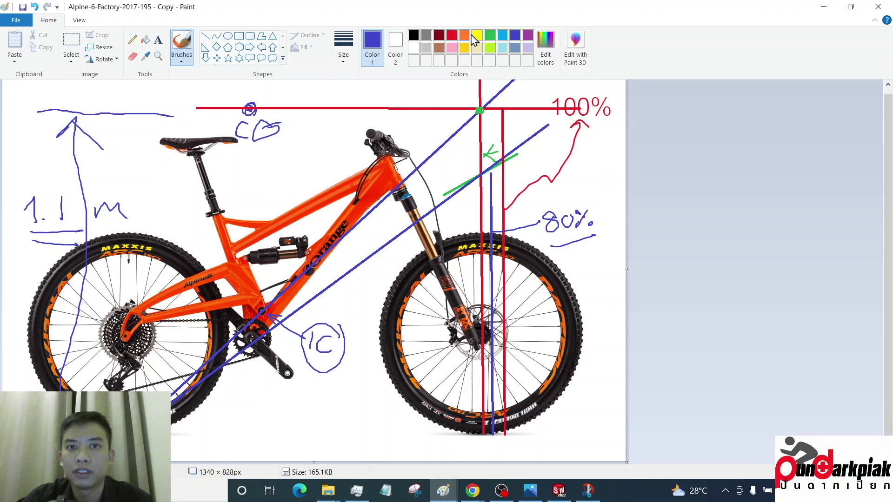
pyautogui.click(489, 35)
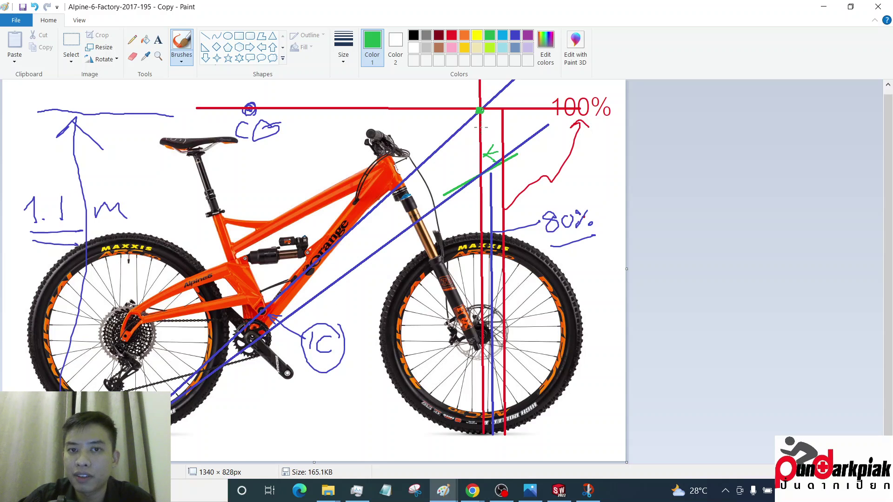
pyautogui.moveTo(482, 449)
pyautogui.mouseDown()
pyautogui.moveTo(474, 445)
pyautogui.moveTo(496, 444)
pyautogui.mouseUp()
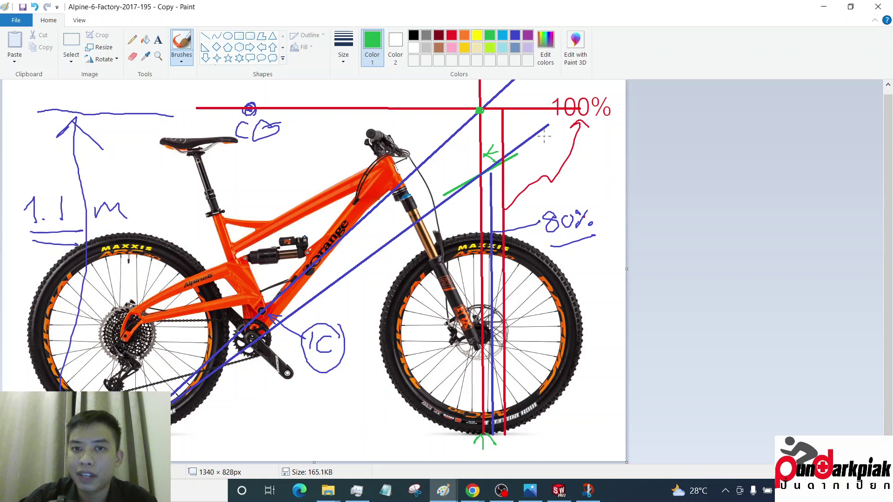
pyautogui.moveTo(549, 131)
pyautogui.mouseDown()
pyautogui.moveTo(561, 154)
pyautogui.moveTo(549, 130)
pyautogui.moveTo(557, 136)
pyautogui.mouseUp()
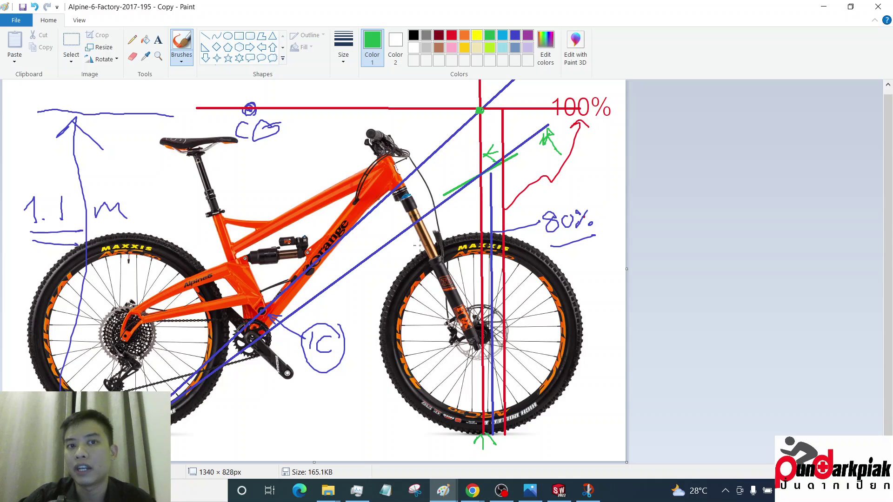
pyautogui.moveTo(46, 148)
pyautogui.mouseDown()
pyautogui.moveTo(38, 172)
pyautogui.moveTo(64, 179)
pyautogui.mouseUp()
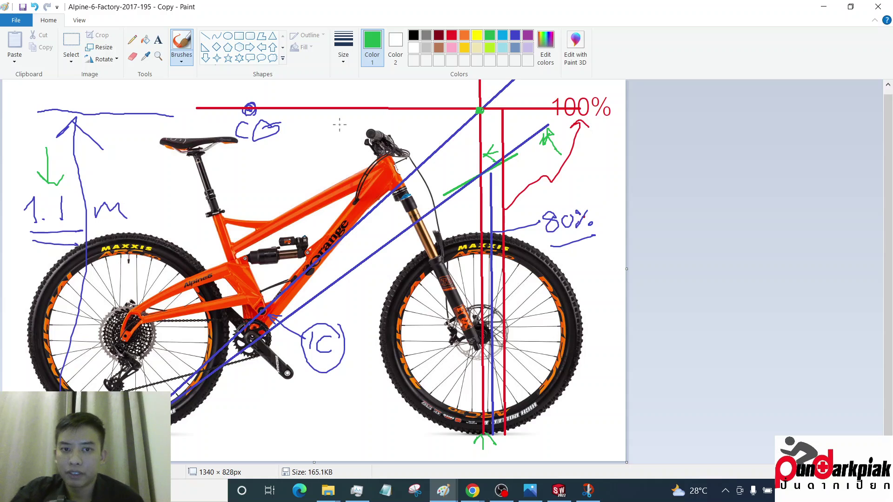
# Switch to SOLIDWORKS and sketch a vertical centerline about 1269 mm long from above the bike down to the front wheel's ground contact point.
pyautogui.click(823, 9)
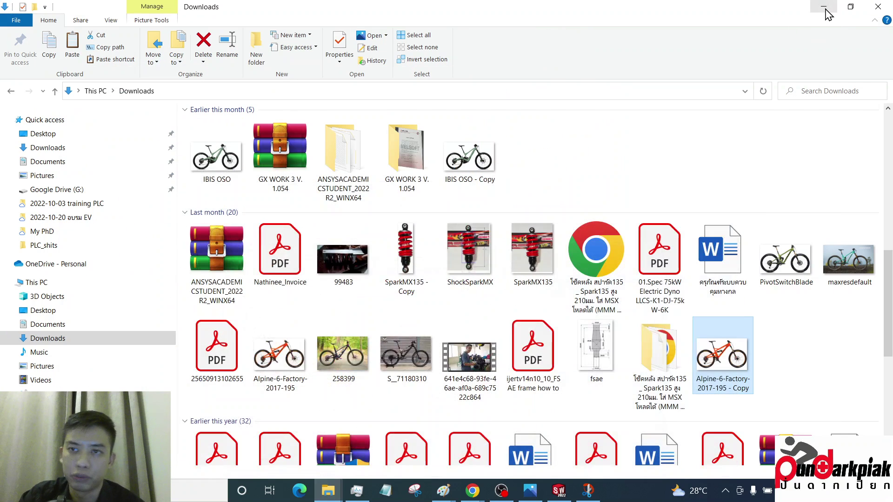
pyautogui.click(559, 491)
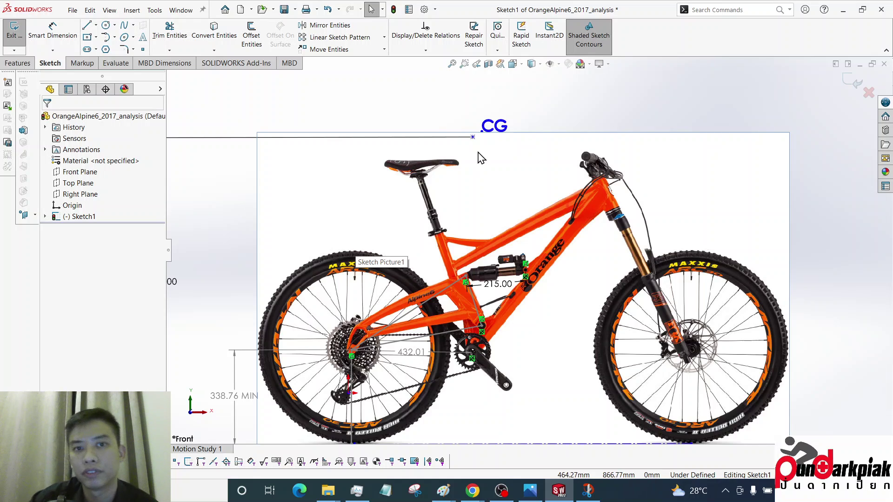
pyautogui.click(96, 26)
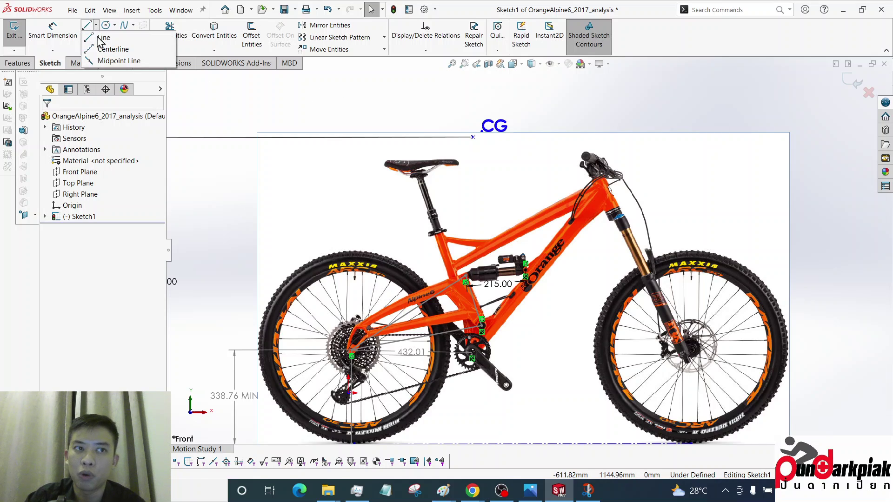
pyautogui.click(110, 46)
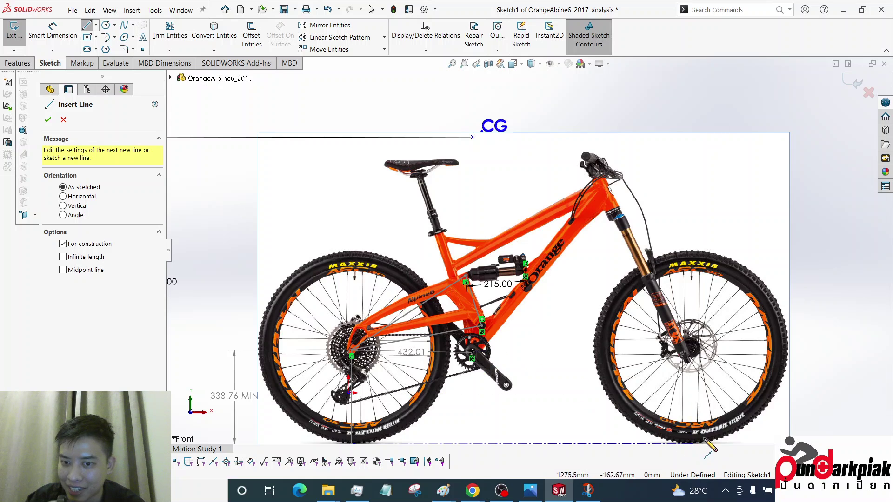
pyautogui.click(692, 444)
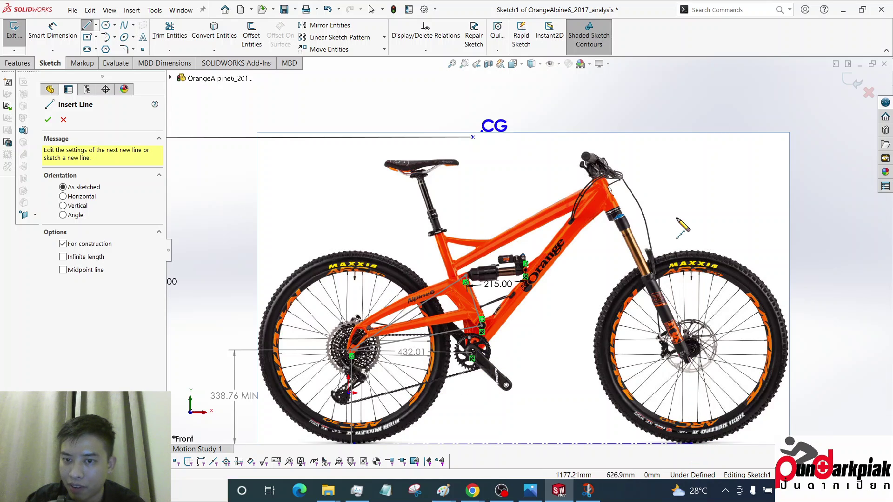
pyautogui.click(691, 91)
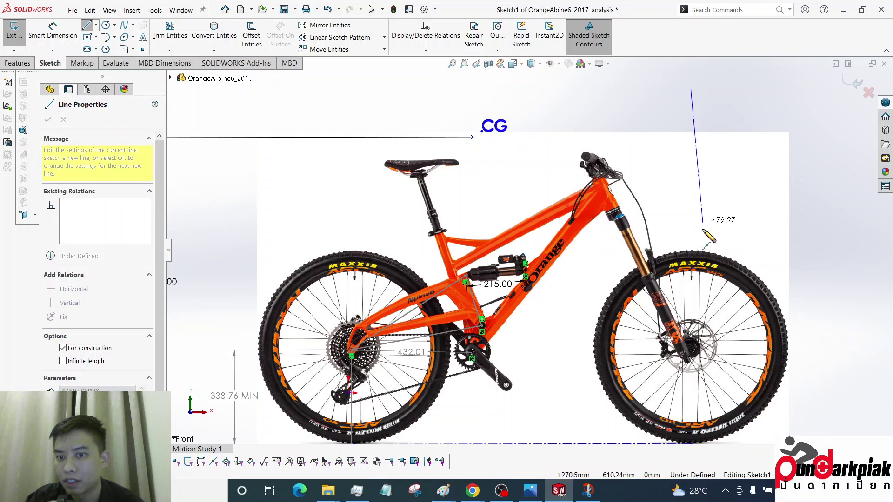
pyautogui.doubleClick(691, 443)
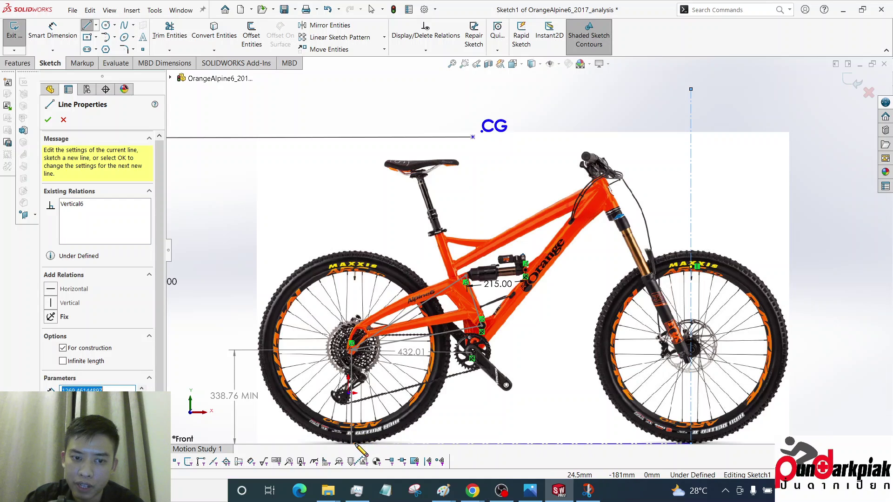
pyautogui.press('Escape')
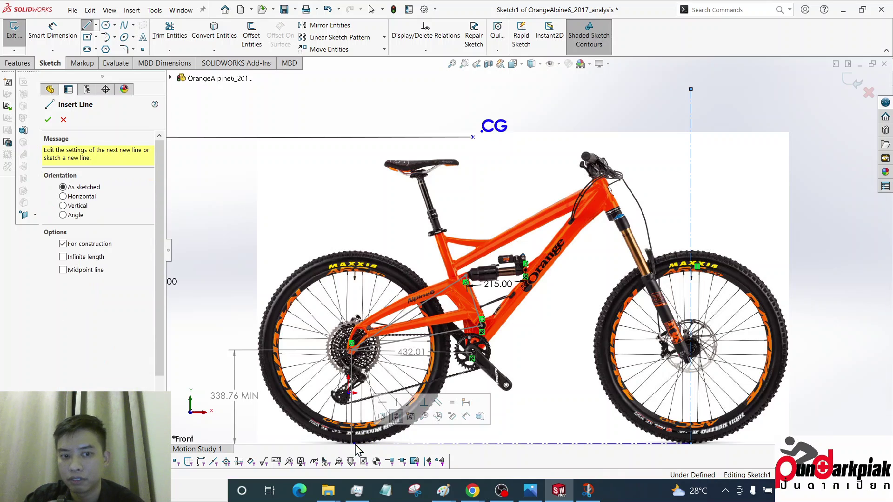
pyautogui.click(96, 26)
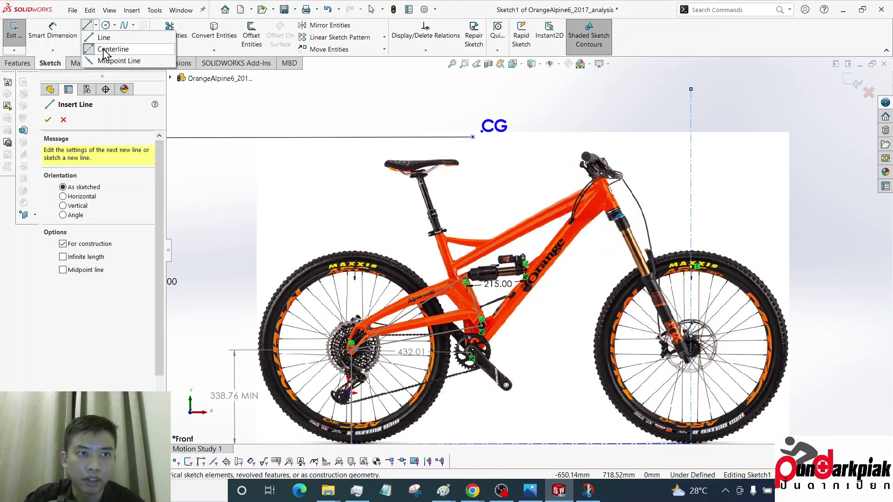
pyautogui.click(354, 443)
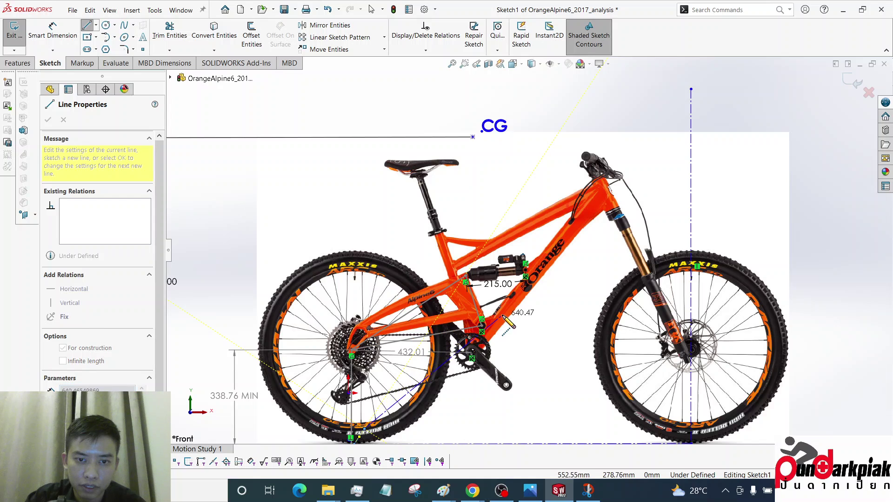
pyautogui.press('Escape')
pyautogui.hotkey('ctrl', 'z')
pyautogui.hotkey('ctrl', 'z')
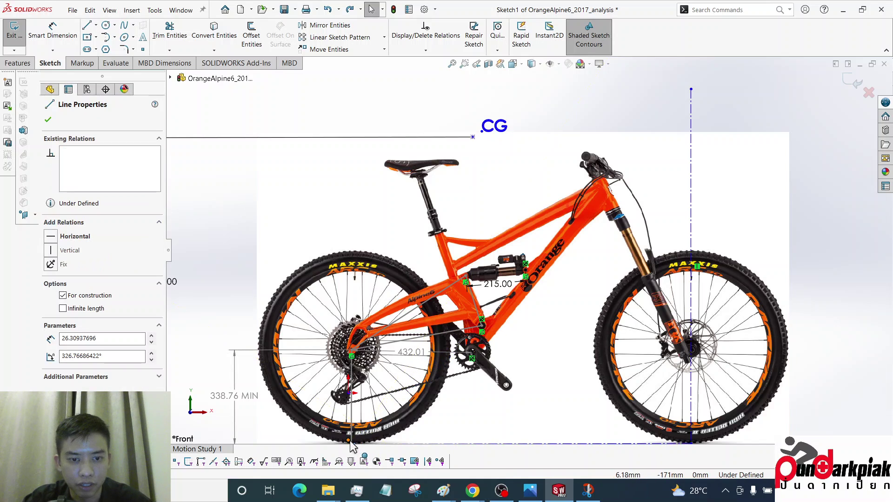
# Sketch a centerline about 631 mm long from the rear wheel's ground contact point up to the swingarm's main pivot.
pyautogui.scroll(-1, 330, 243)
pyautogui.scroll(4, 396, 285)
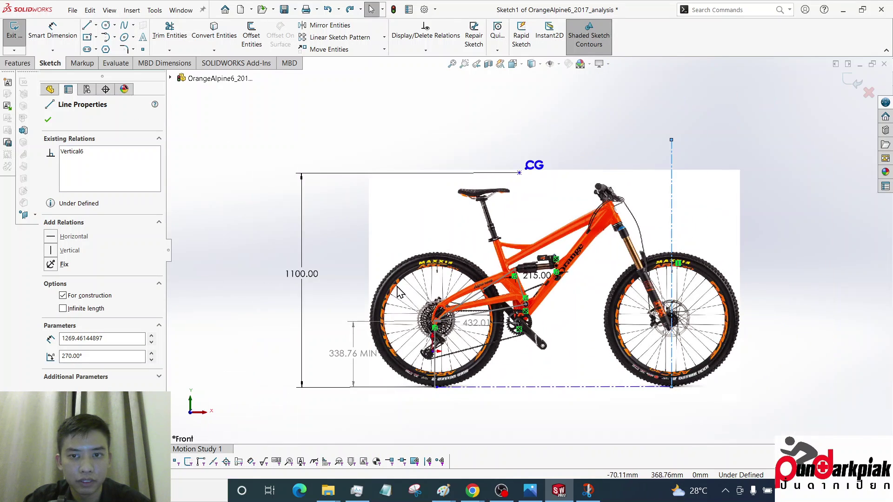
pyautogui.scroll(-1, 437, 356)
pyautogui.scroll(-1, 560, 365)
pyautogui.scroll(-2, 561, 333)
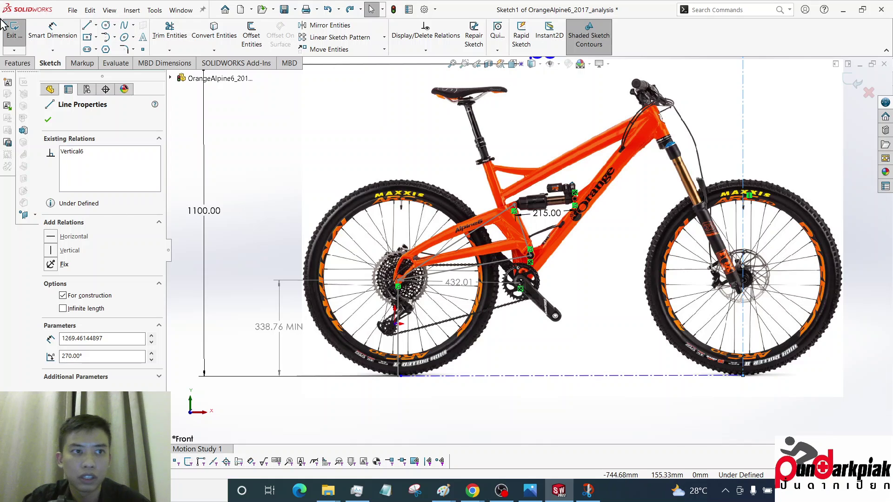
pyautogui.scroll(2, 550, 165)
pyautogui.scroll(-1, 550, 165)
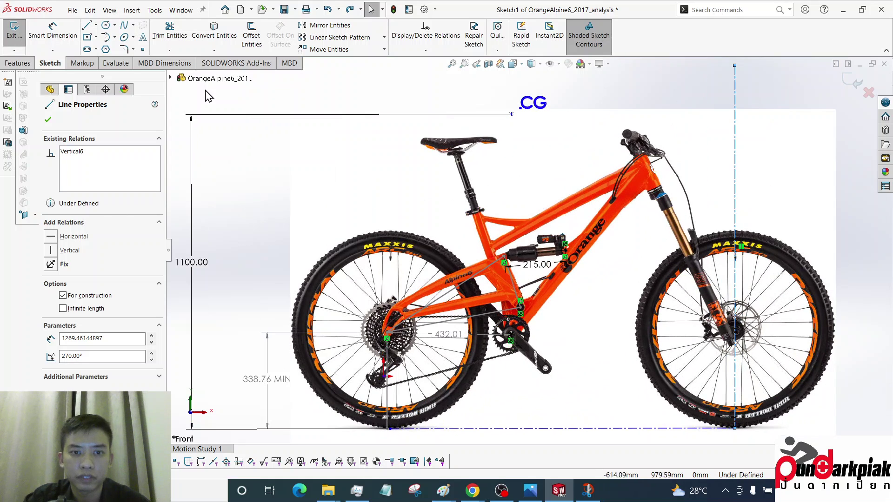
pyautogui.click(96, 25)
pyautogui.click(103, 51)
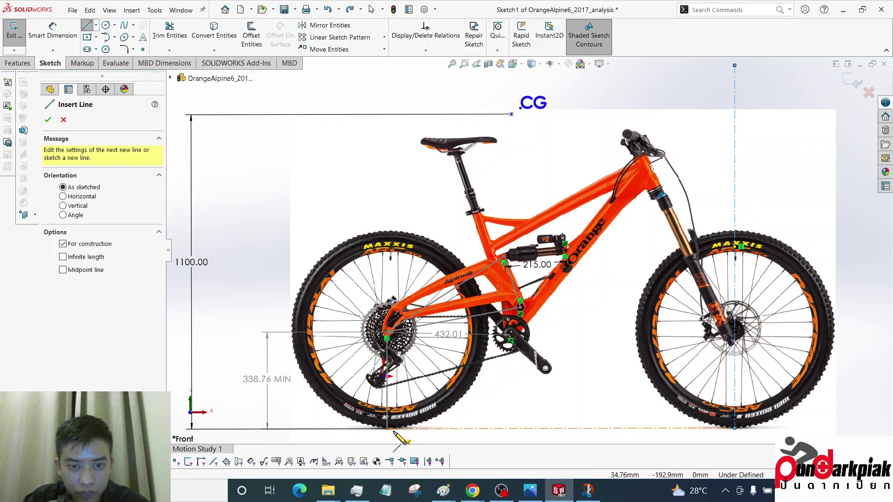
pyautogui.click(388, 429)
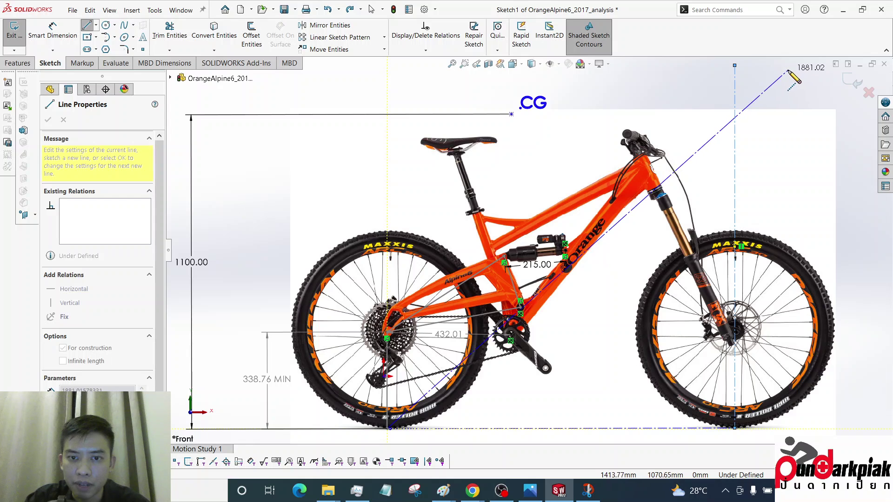
pyautogui.click(521, 307)
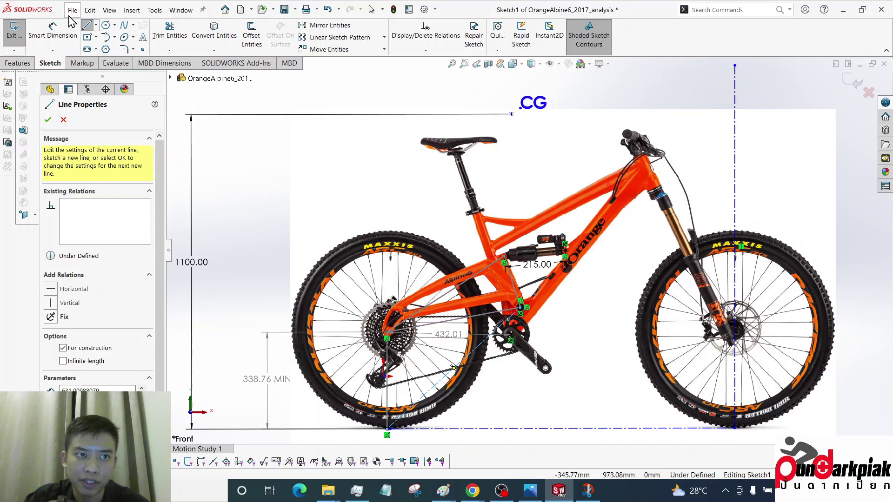
pyautogui.press('Escape')
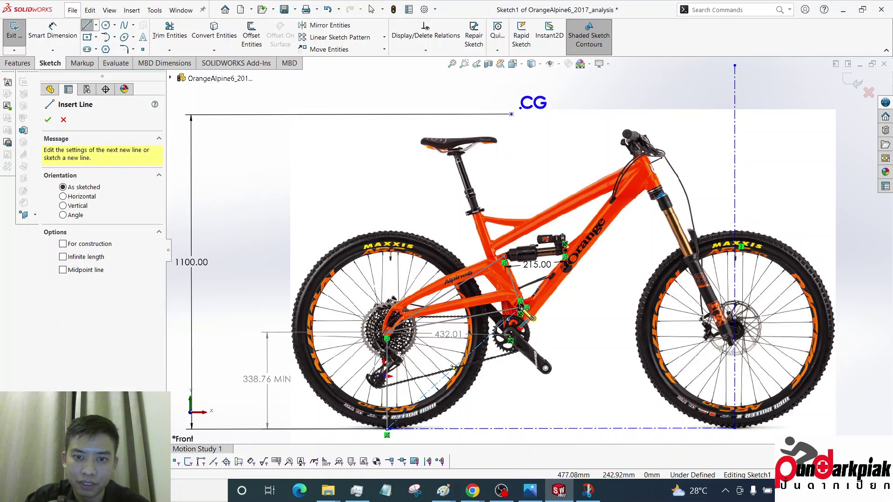
# Sketch a solid line about 1168 mm long from the main pivot past the vertical front centerline and place a point at their intersection.
pyautogui.click(521, 306)
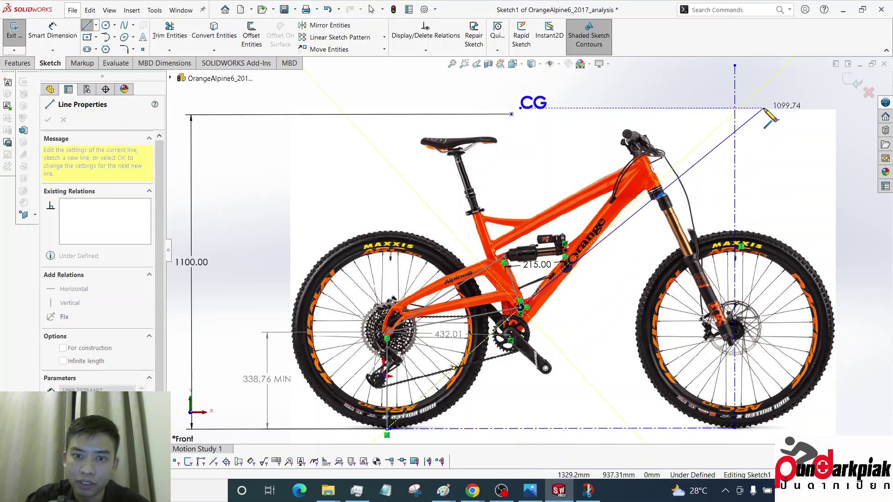
pyautogui.click(764, 80)
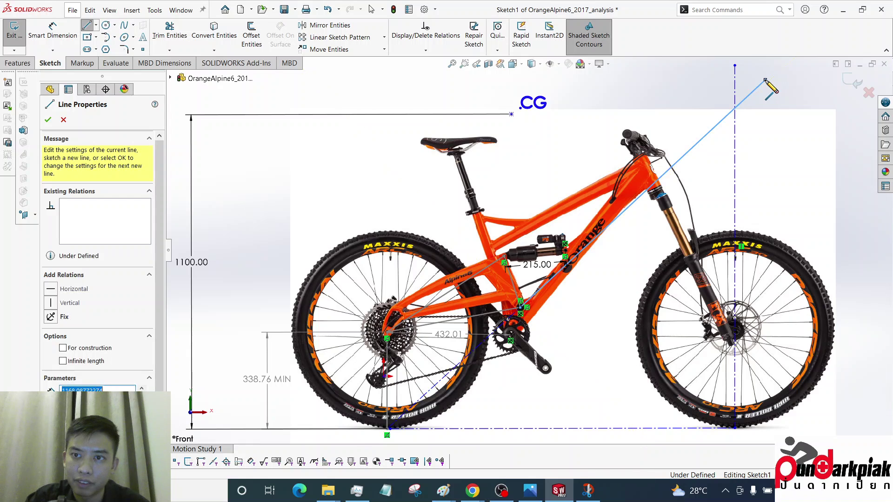
pyautogui.press('Escape')
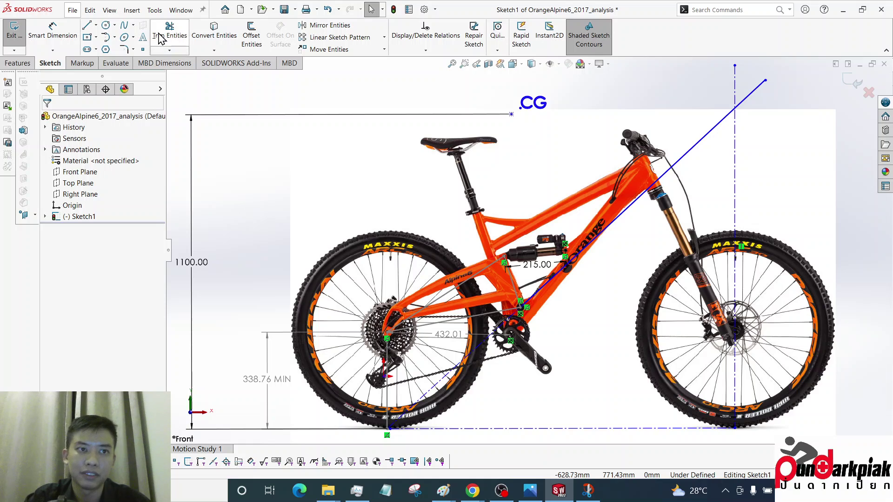
pyautogui.click(142, 49)
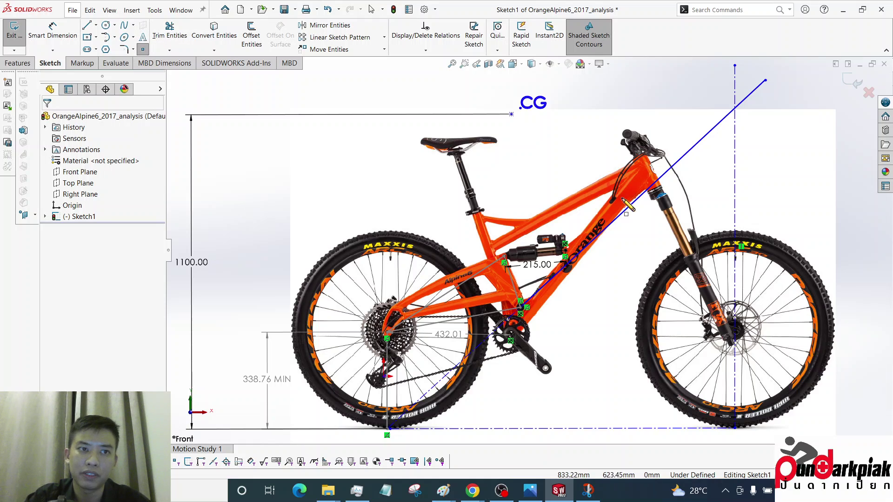
pyautogui.click(736, 108)
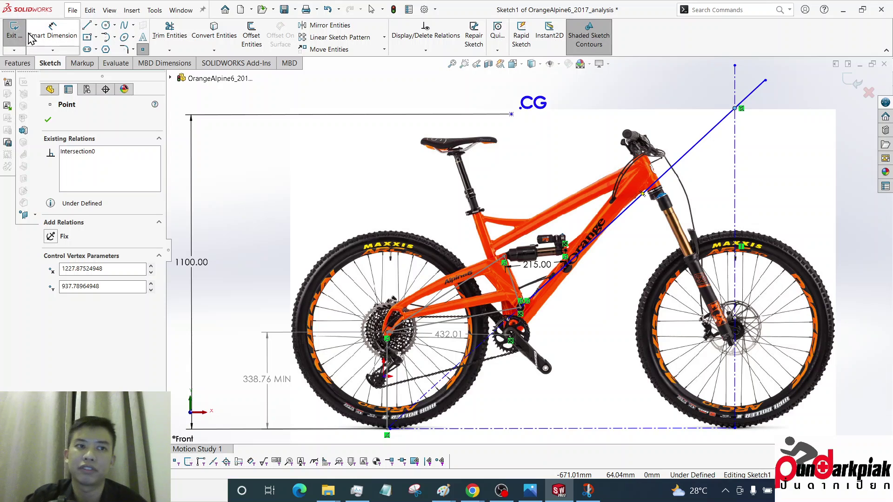
# Dimension the height of the intersection point above the ground centerline, placing the dimension ahead of the front wheel.
pyautogui.click(51, 37)
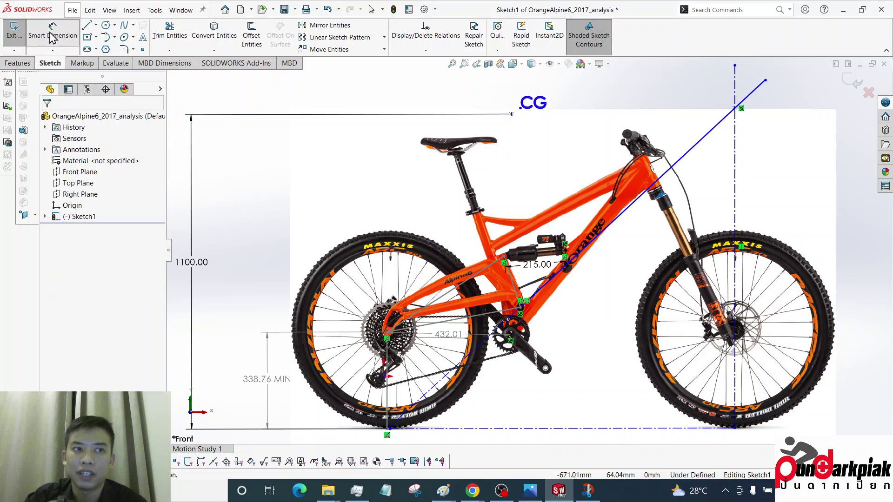
pyautogui.click(735, 109)
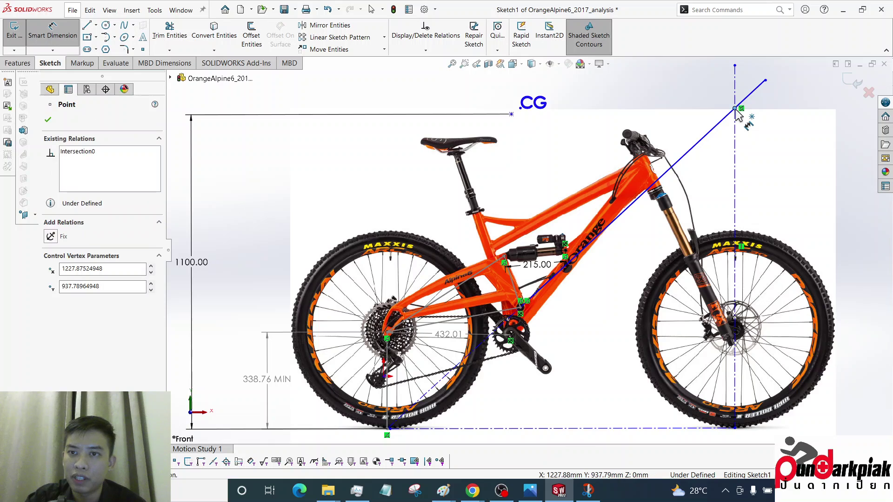
pyautogui.click(683, 427)
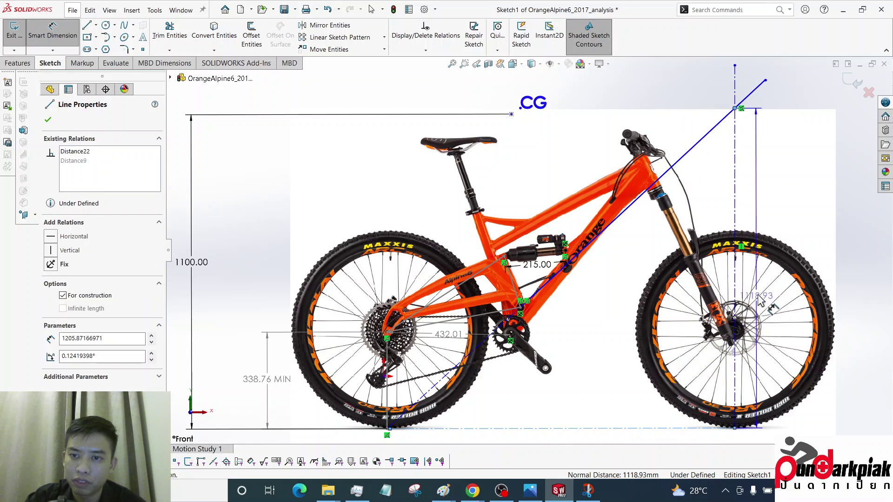
pyautogui.click(843, 258)
pyautogui.rightClick(843, 254)
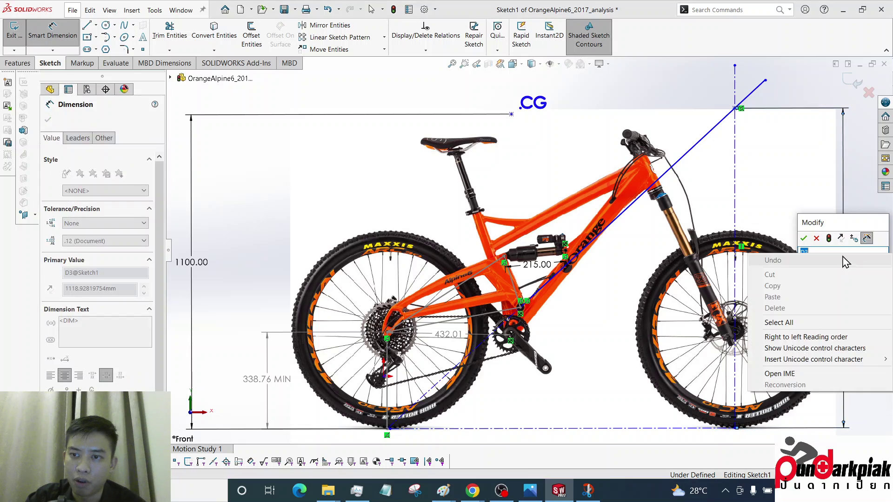
pyautogui.click(770, 160)
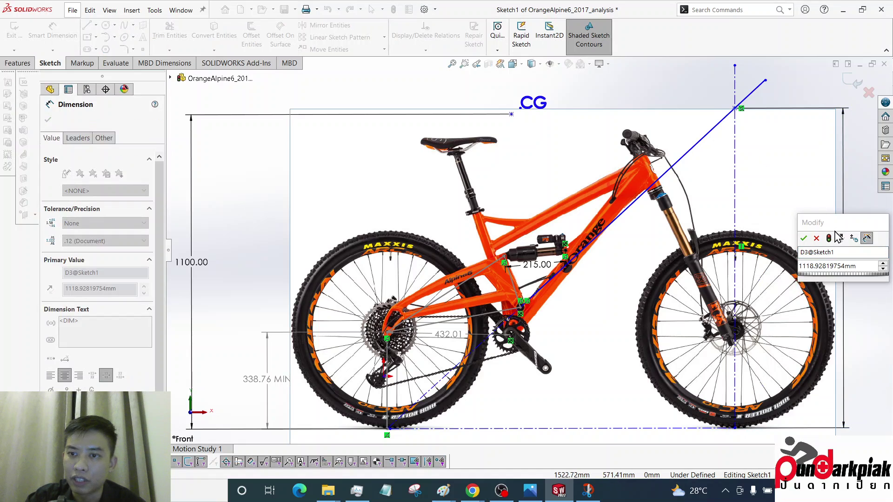
pyautogui.click(803, 239)
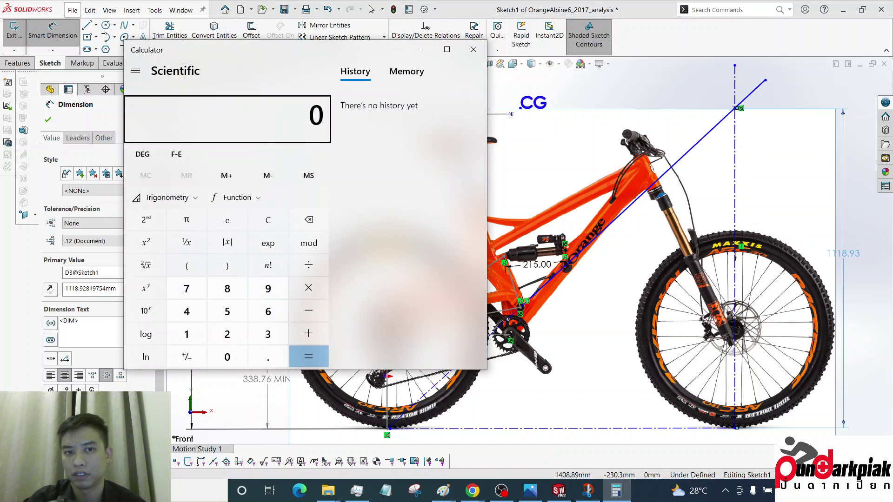
# Divide 1119 by 1100 in Calculator and multiply the result by 100 to get the anti-rise percentage, closing the calculator when done.
pyautogui.write('1119 ÷ ')
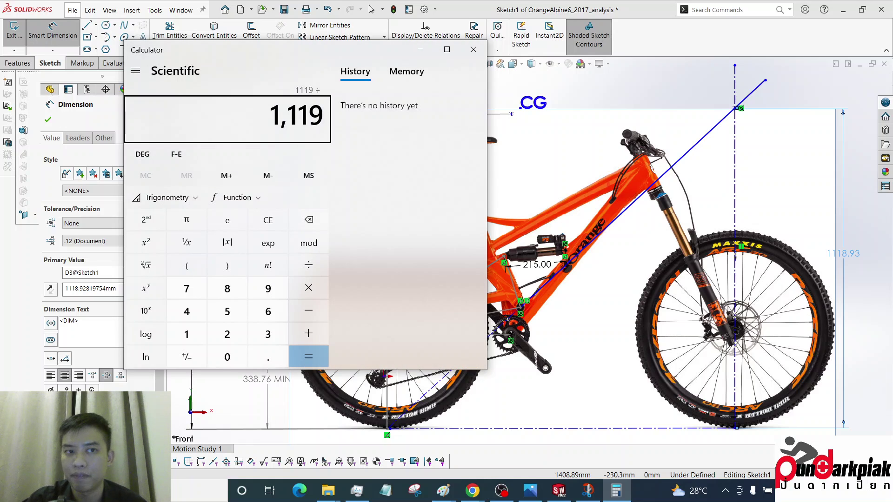
pyautogui.write('1,100')
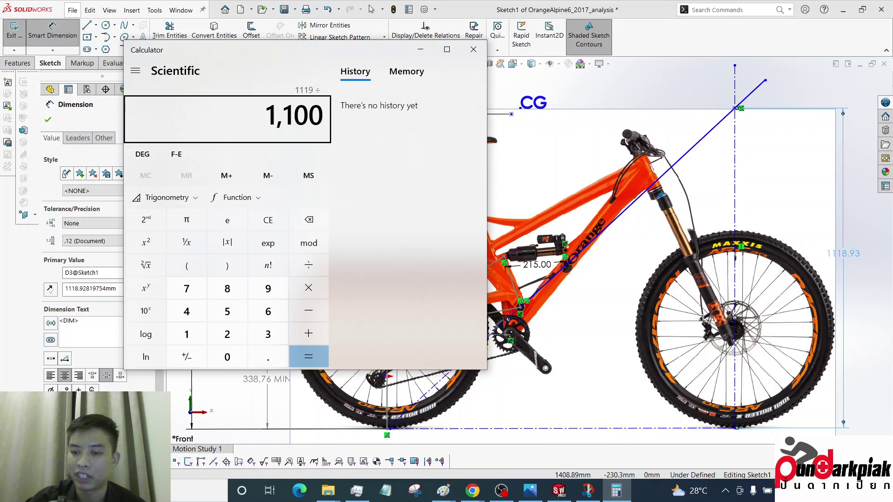
pyautogui.press('Return')
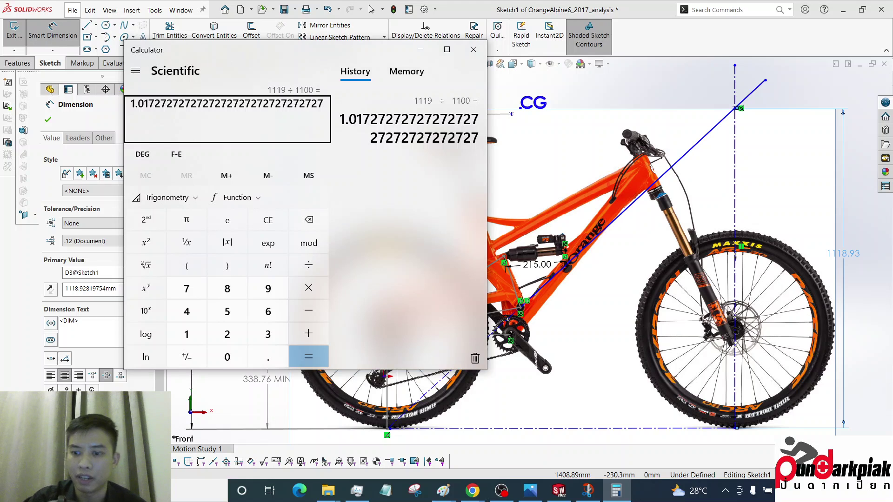
pyautogui.write('*100')
pyautogui.press('Return')
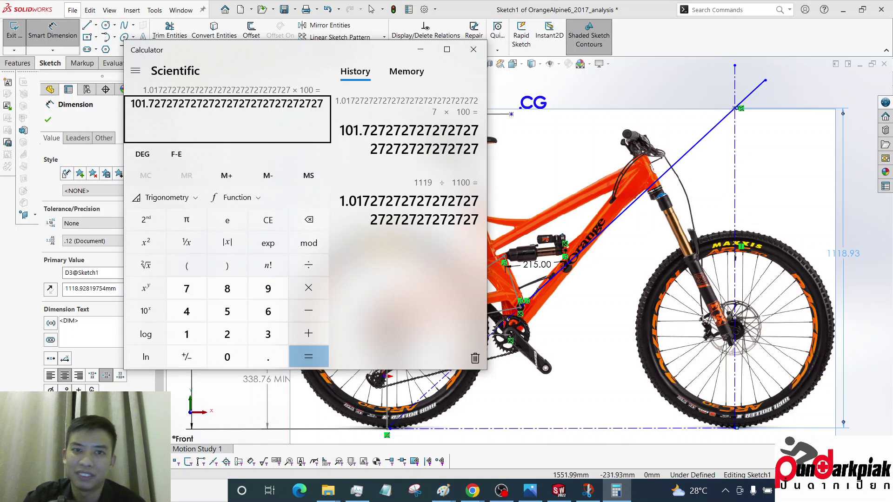
pyautogui.click(471, 53)
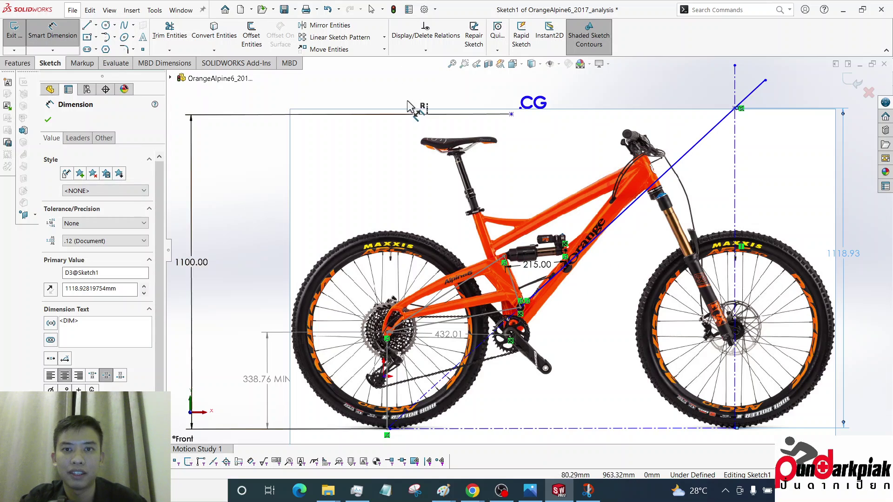
# Undo the height dimension, intersection point and solid line, and delete the centerline between the rear ground contact and the main pivot.
pyautogui.press('Escape')
pyautogui.hotkey('ctrl', 'z')
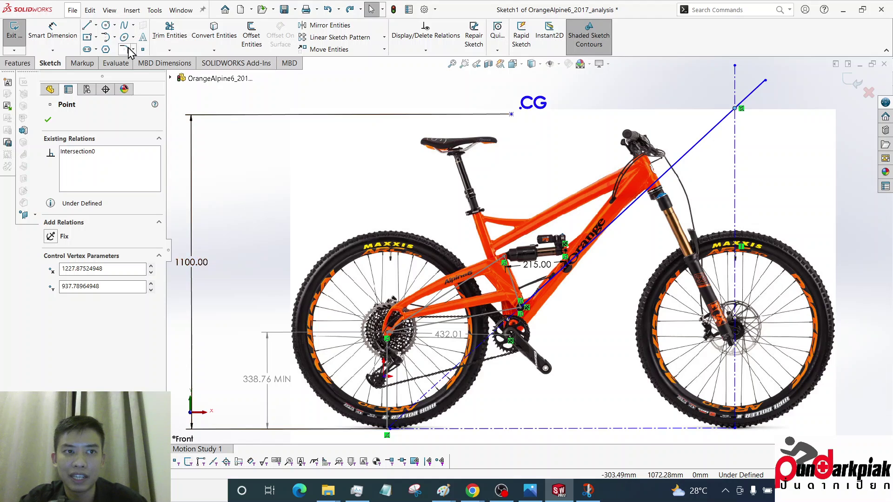
pyautogui.click(735, 146)
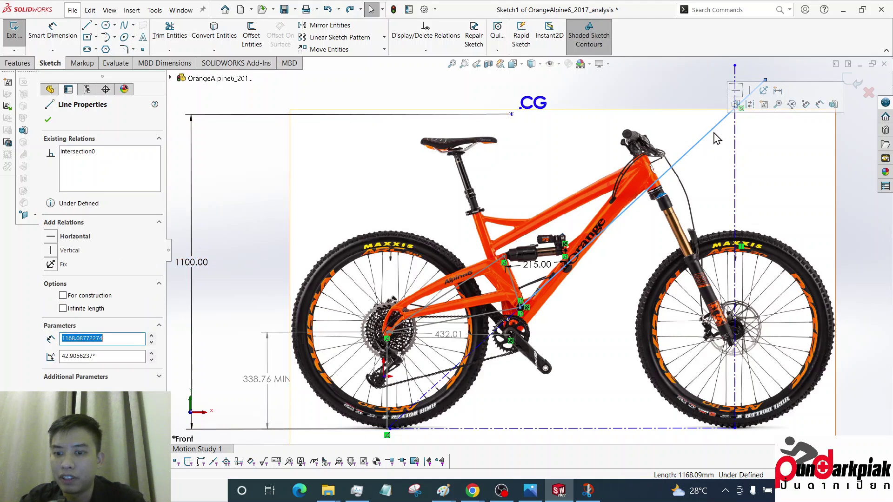
pyautogui.hotkey('ctrl', 'z')
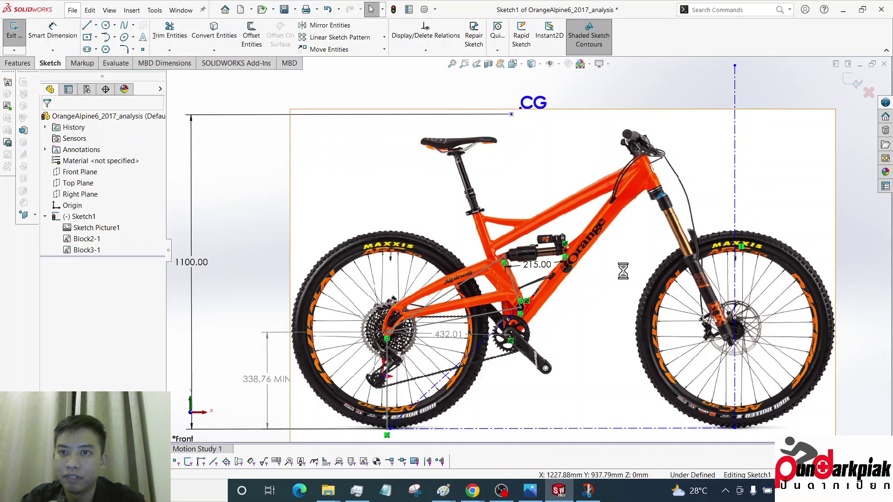
pyautogui.click(489, 353)
pyautogui.press('Delete')
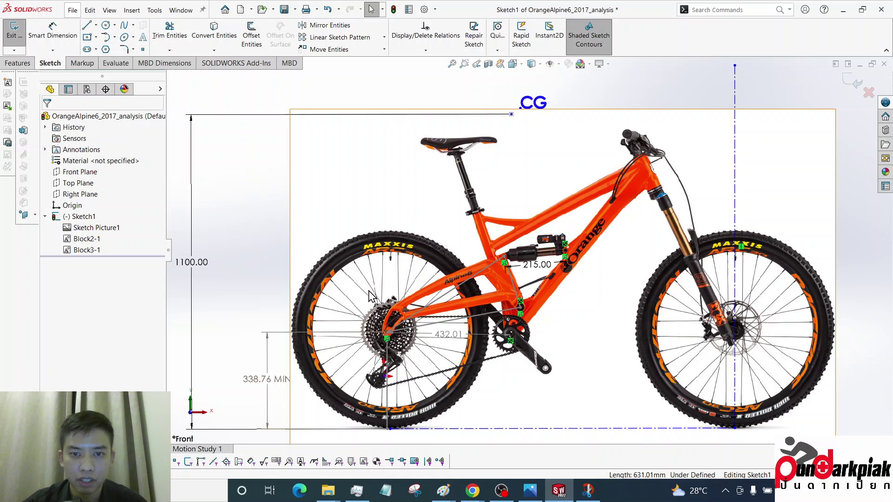
# Set the rear shock's length dimension to 215-63, or 152 mm, to compress the suspension.
pyautogui.doubleClick(537, 264)
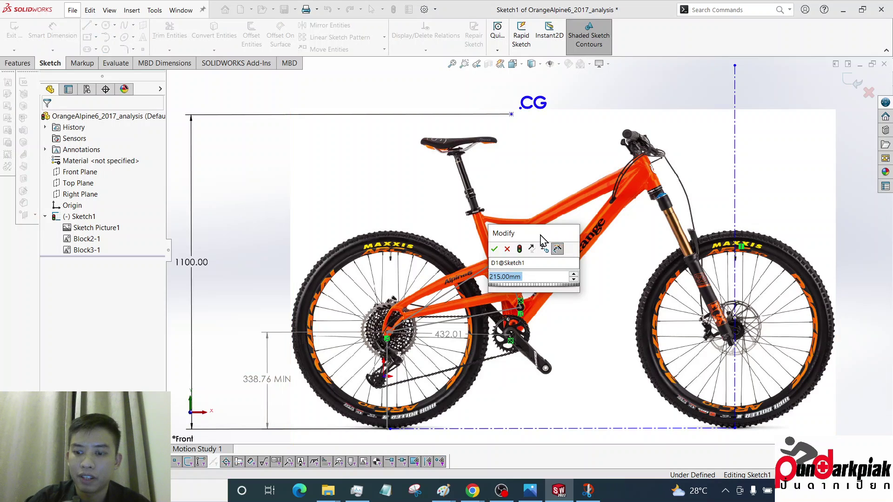
pyautogui.write('215')
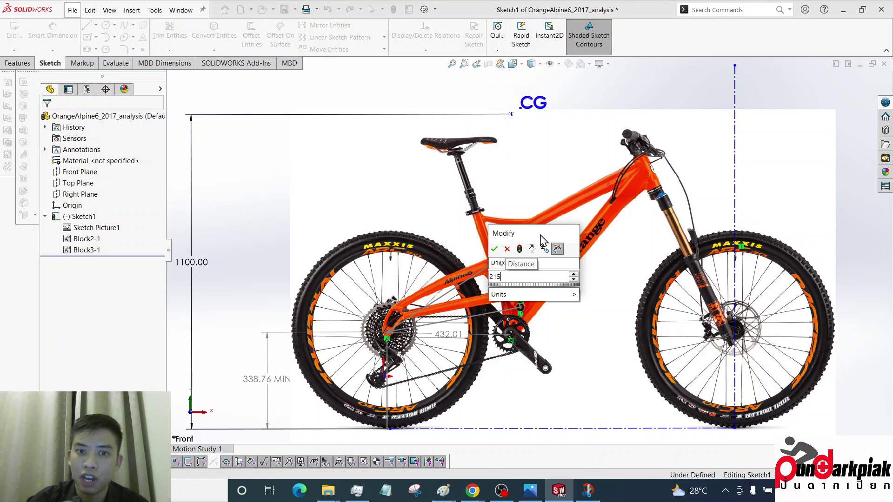
pyautogui.write('-63')
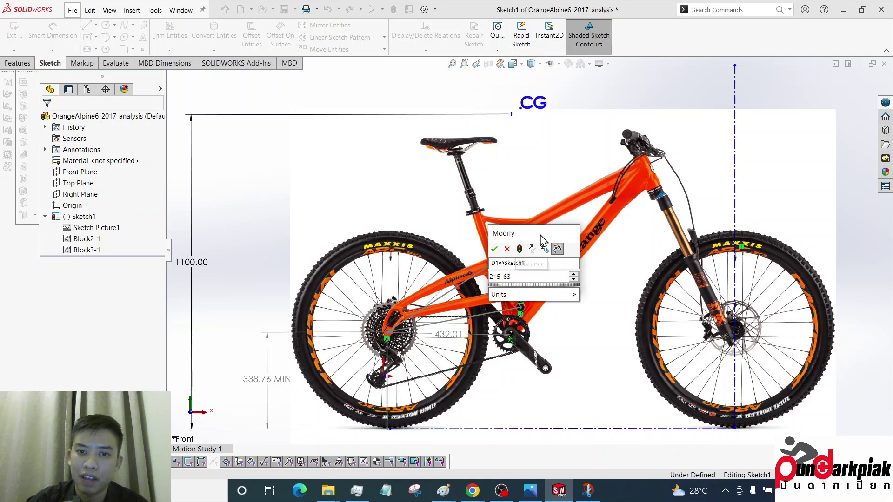
pyautogui.press('Return')
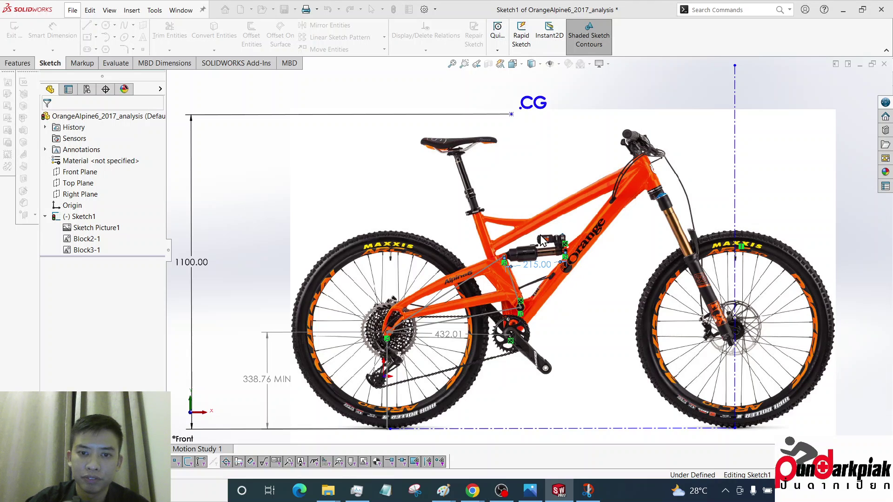
pyautogui.scroll(3, 435, 328)
pyautogui.scroll(-4, 598, 216)
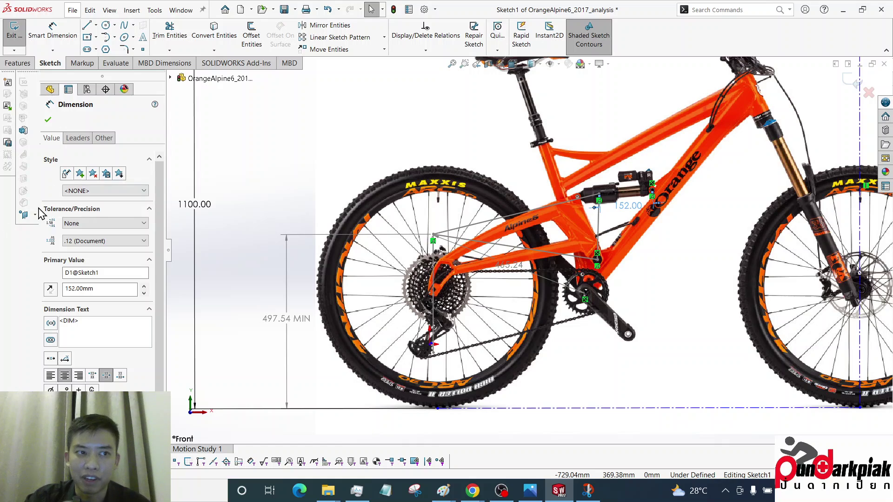
# Set the bike sketch picture's transparency to 0.76 so the linkage lines stand out.
pyautogui.click(387, 116)
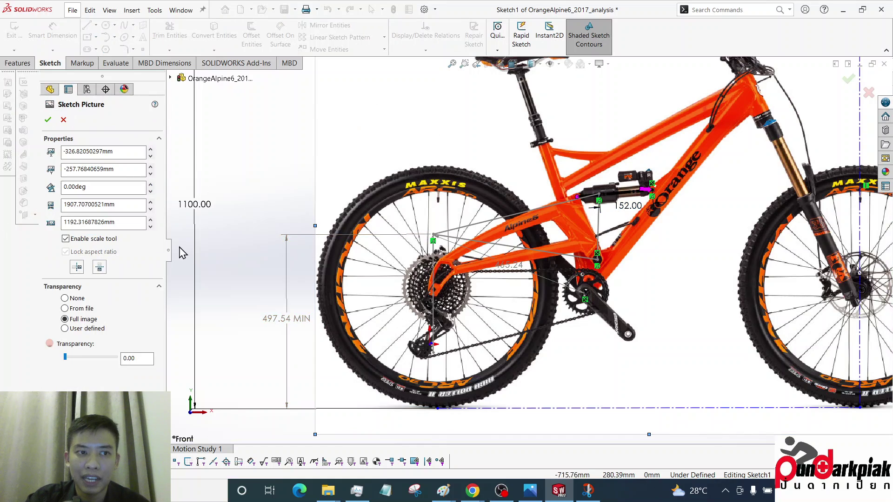
pyautogui.click(93, 357)
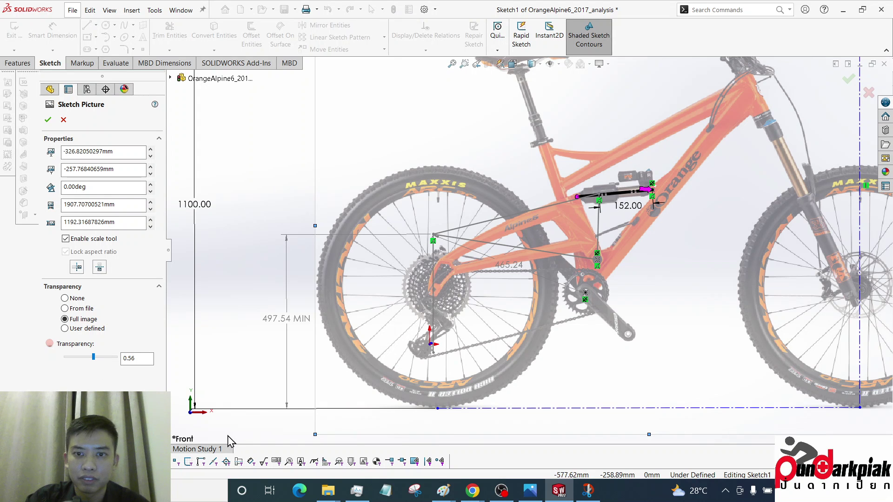
pyautogui.moveTo(93, 359); pyautogui.dragTo(104, 358)
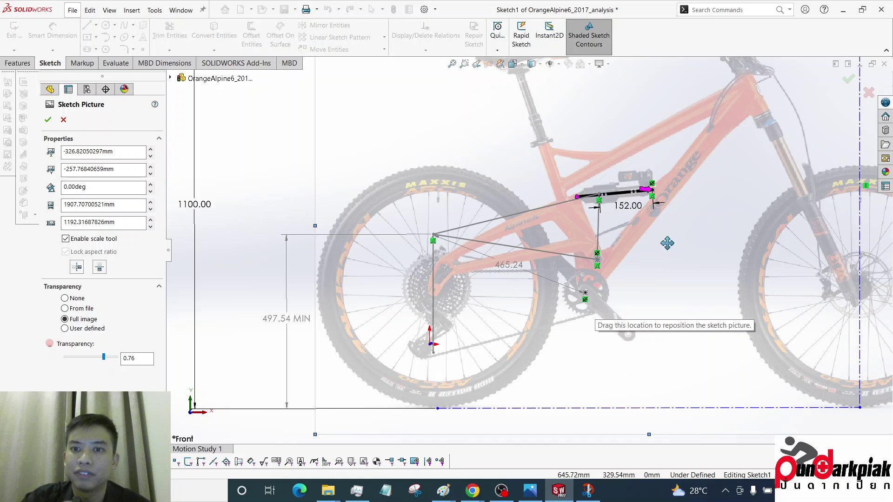
pyautogui.press('f')
pyautogui.click(47, 120)
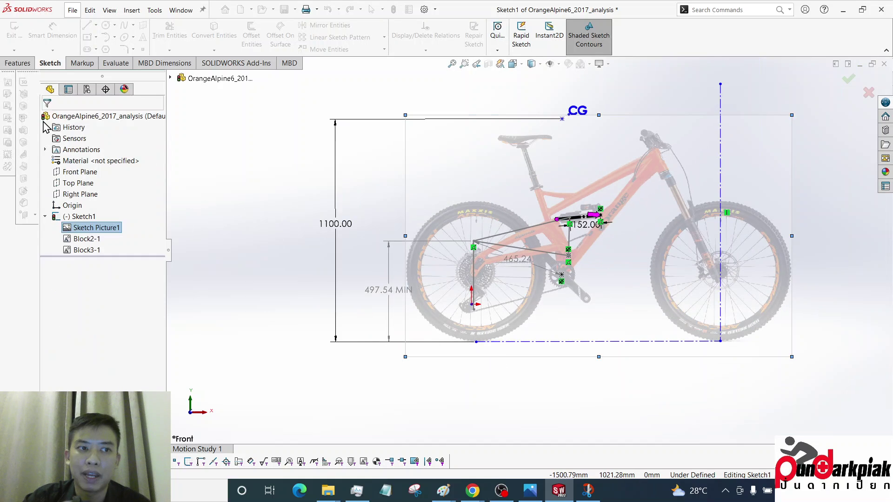
# Set the rear shock's length dimension to 215 mm to extend the suspension.
pyautogui.scroll(-4, 531, 249)
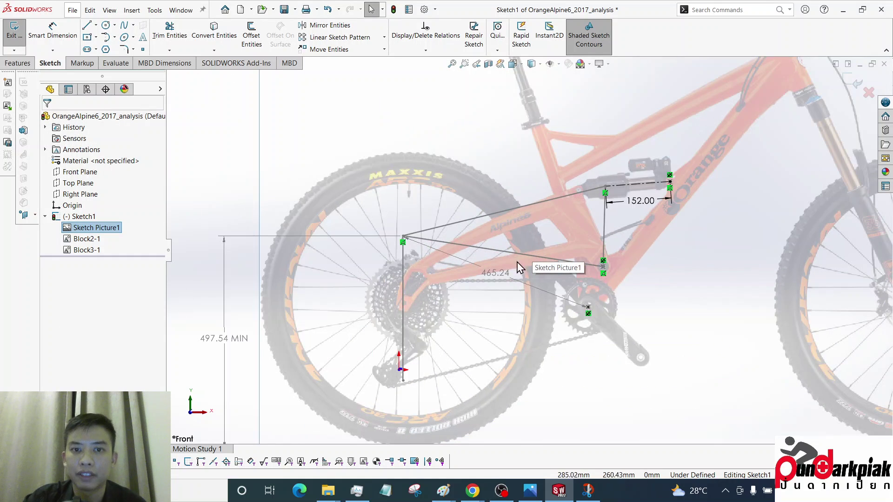
pyautogui.scroll(1, 521, 265)
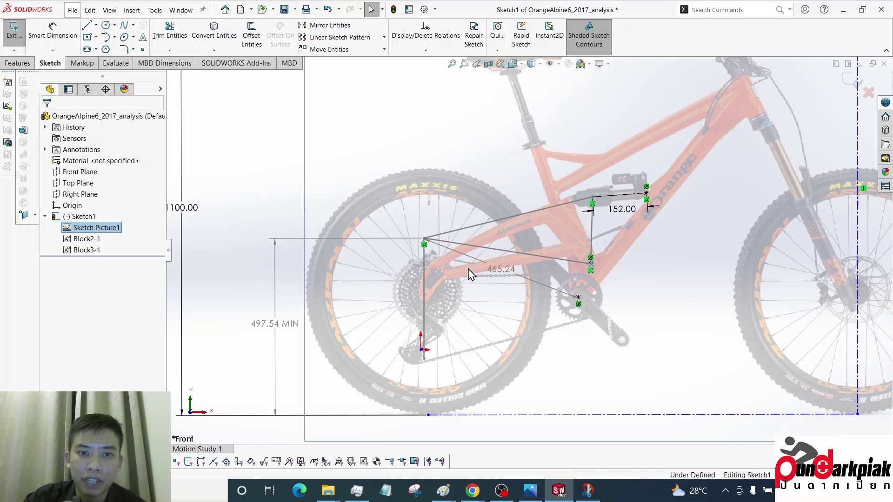
pyautogui.doubleClick(620, 209)
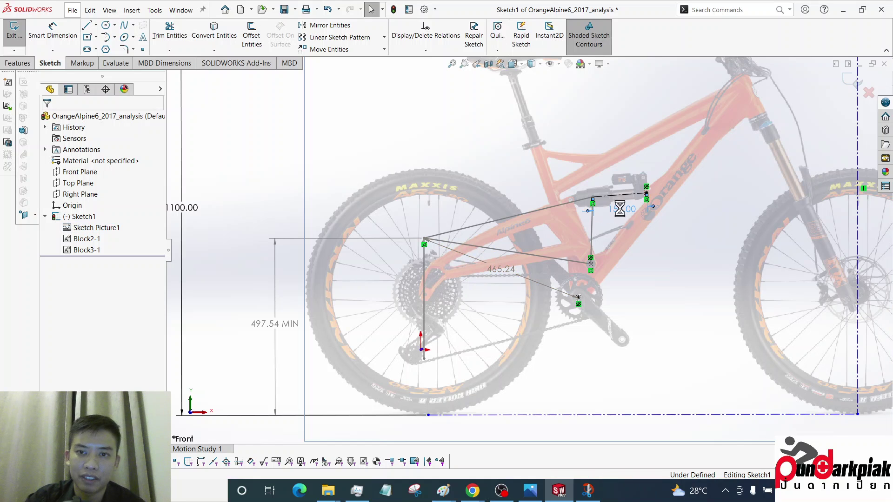
pyautogui.write('215')
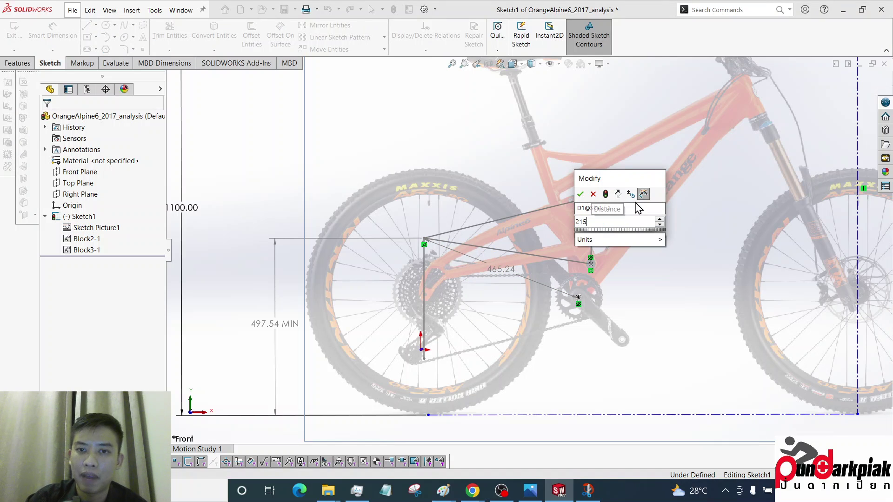
pyautogui.press('Return')
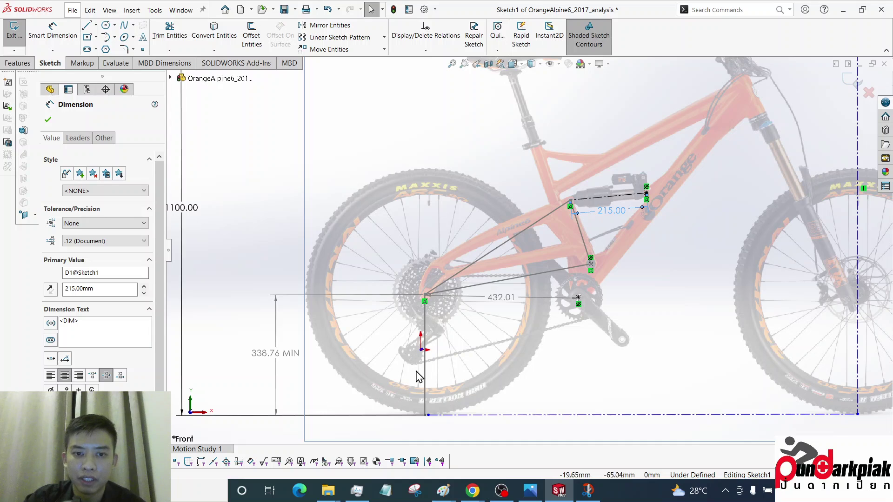
# Examine the block's vertical line between the rear axle and the ground with the shock extended.
pyautogui.click(425, 338)
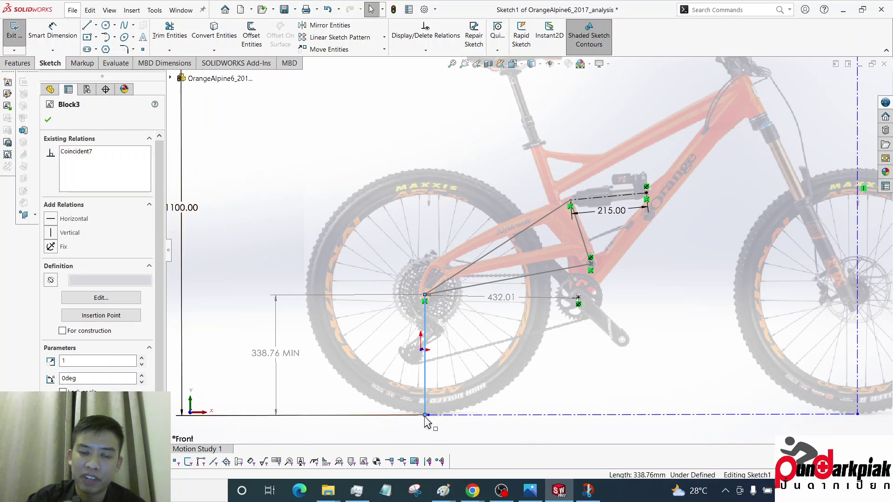
pyautogui.rightClick(425, 369)
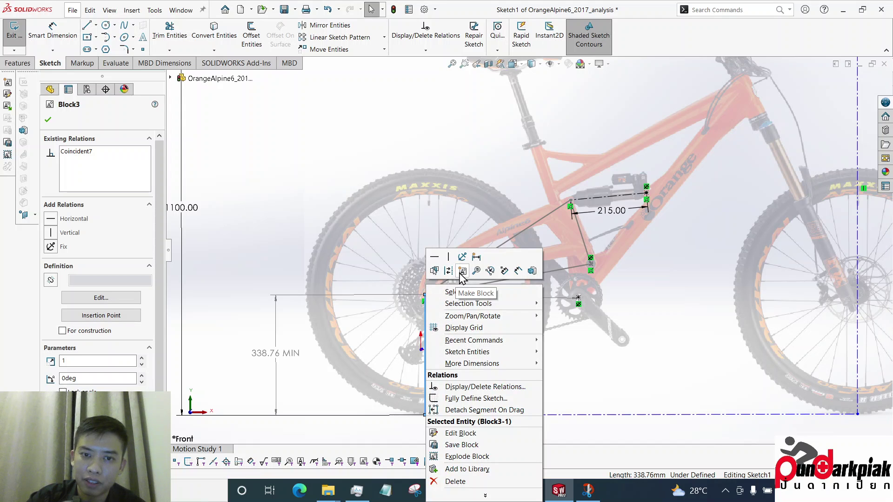
pyautogui.click(629, 394)
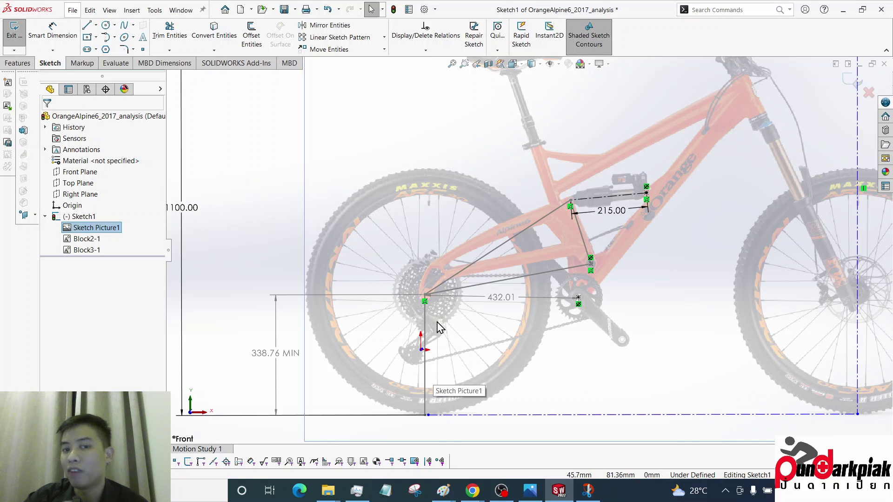
pyautogui.click(425, 365)
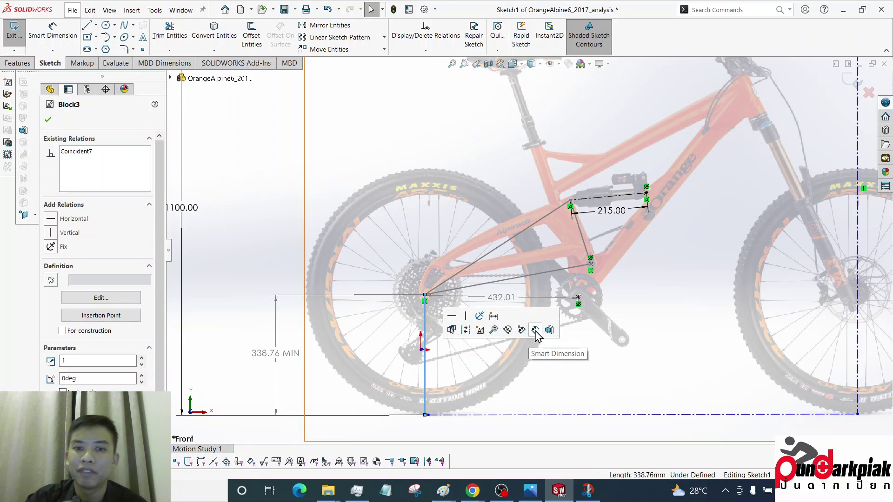
pyautogui.click(545, 432)
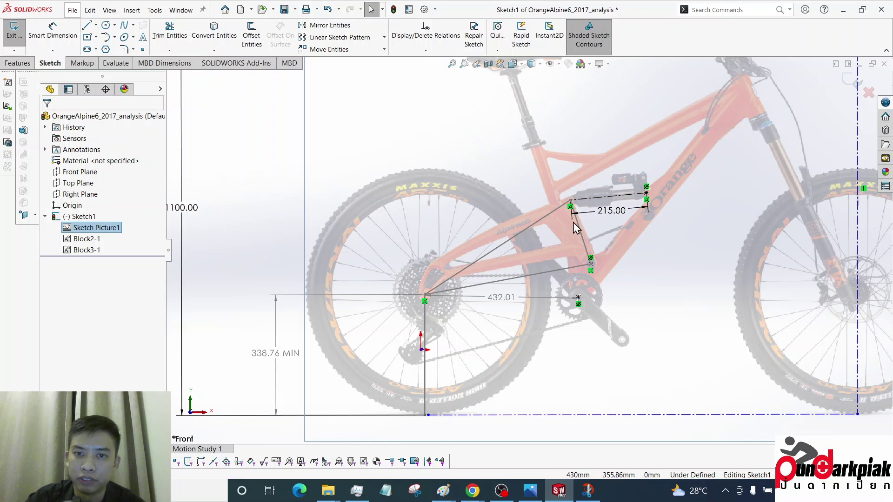
# Compress the suspension by setting the rear shock's length dimension to 215-63, or 152 mm.
pyautogui.doubleClick(612, 210)
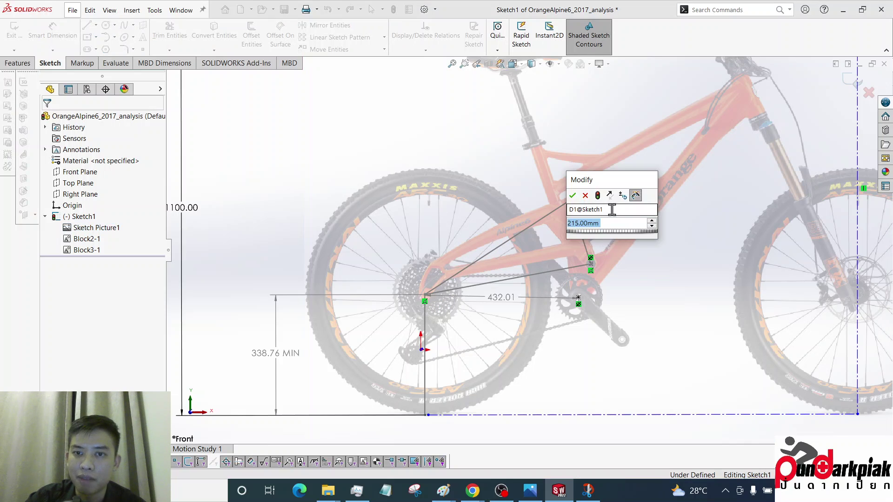
pyautogui.write('215-63')
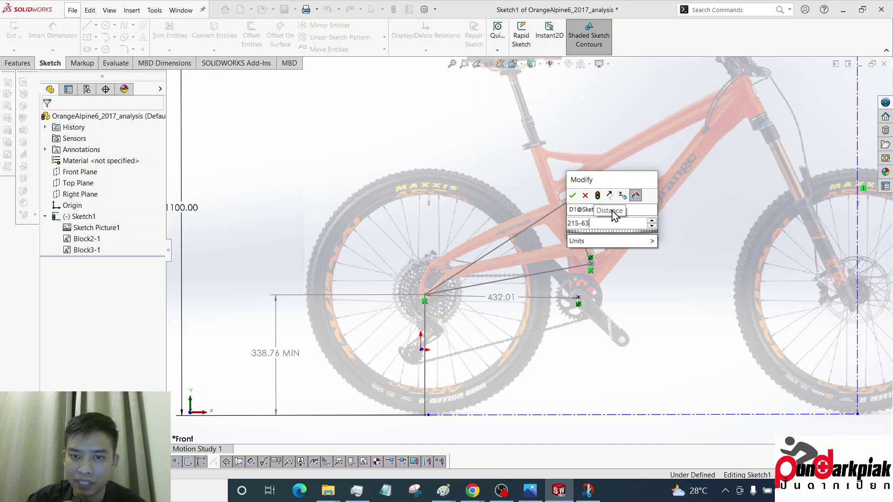
pyautogui.press('Return')
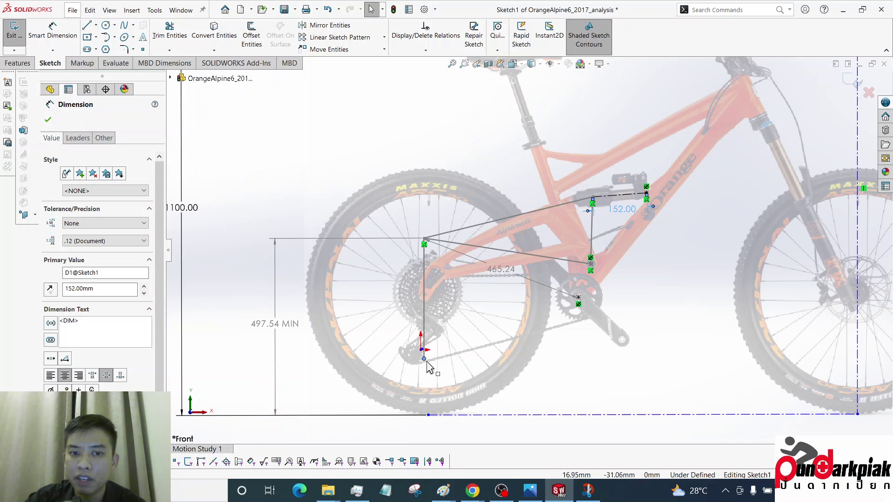
# Draw a centerline from the lower end of the block's vertical line to the main pivot and extend it collinearly past the front wheel's vertical centerline.
pyautogui.click(96, 26)
pyautogui.click(103, 47)
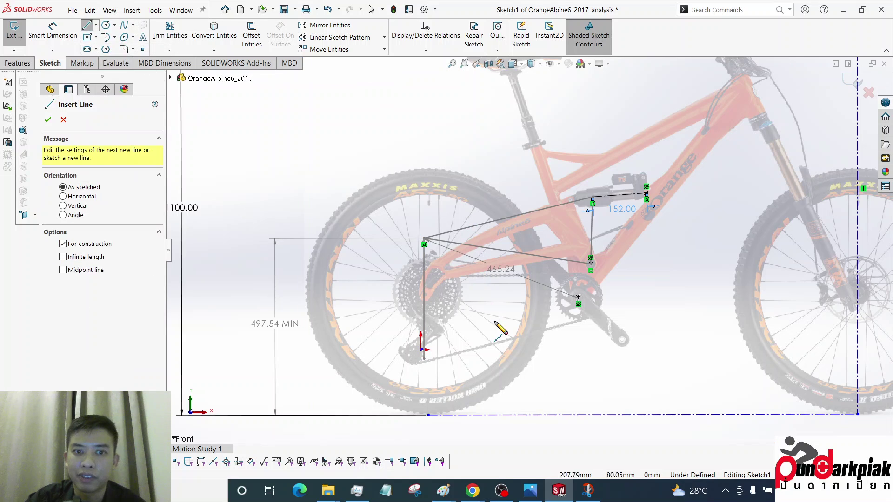
pyautogui.click(424, 358)
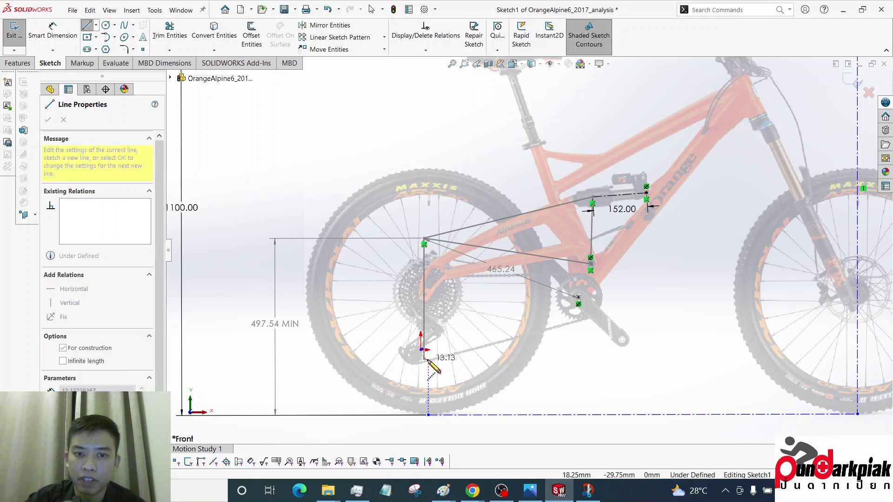
pyautogui.click(590, 263)
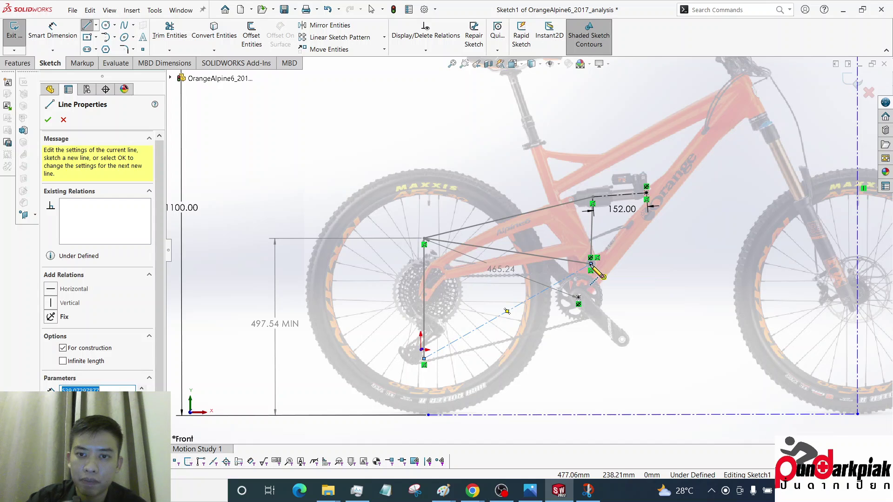
pyautogui.moveTo(591, 264)
pyautogui.mouseDown()
pyautogui.moveTo(753, 177)
pyautogui.moveTo(817, 158)
pyautogui.moveTo(834, 130)
pyautogui.moveTo(872, 114)
pyautogui.moveTo(646, 193)
pyautogui.moveTo(725, 181)
pyautogui.moveTo(736, 168)
pyautogui.moveTo(729, 157)
pyautogui.mouseUp()
pyautogui.scroll(3, 647, 193)
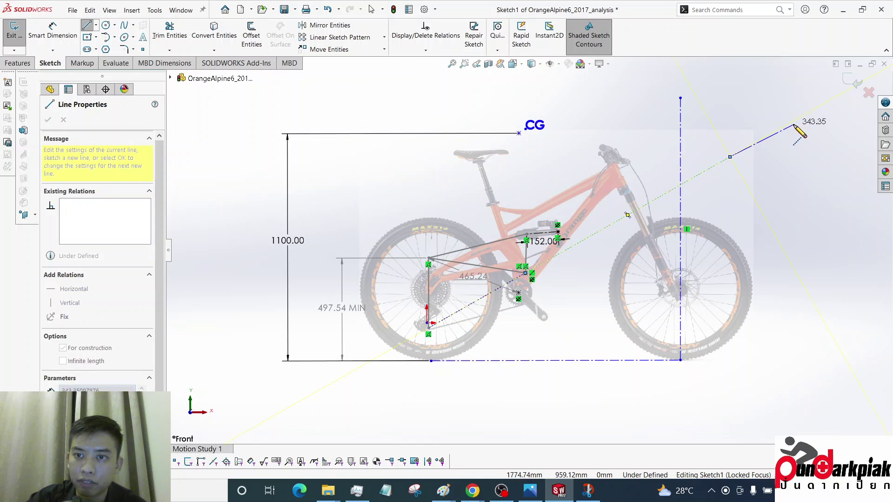
# Place a sketch point at the intersection of the extended pivot centerline and the front wheel's vertical centerline.
pyautogui.click(144, 50)
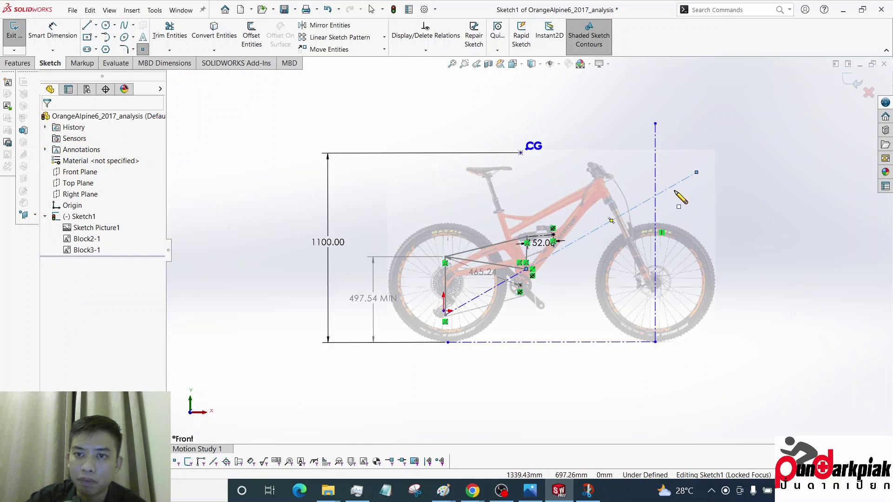
pyautogui.scroll(-2, 621, 228)
pyautogui.scroll(-3, 615, 222)
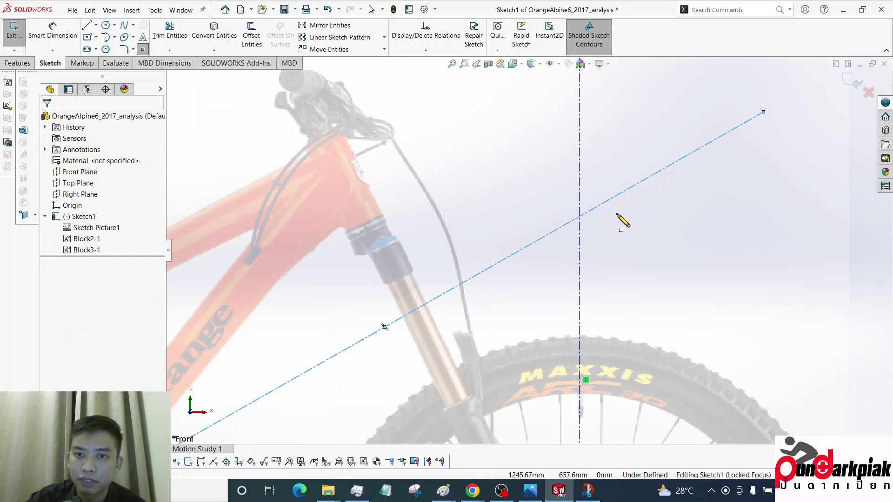
pyautogui.click(580, 217)
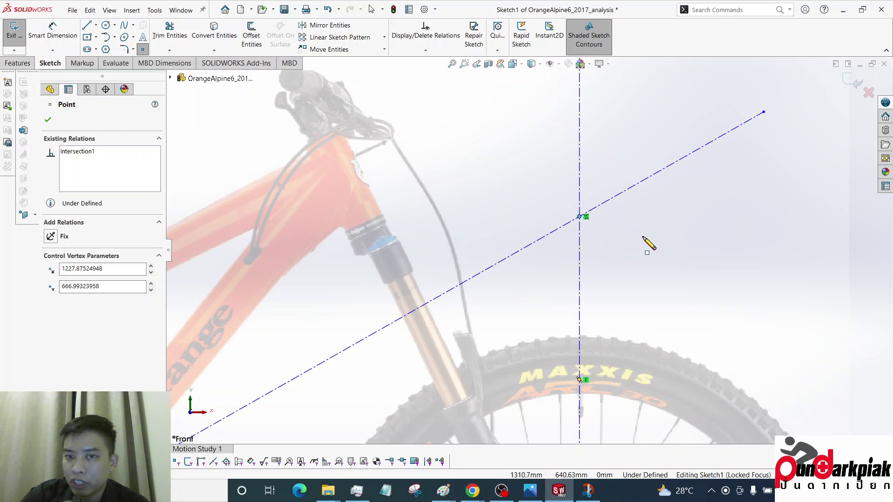
pyautogui.click(69, 152)
# Dimension the height of the new intersection point above the ground centerline, placing the dimension over the front half of the front wheel.
pyautogui.scroll(1, 532, 246)
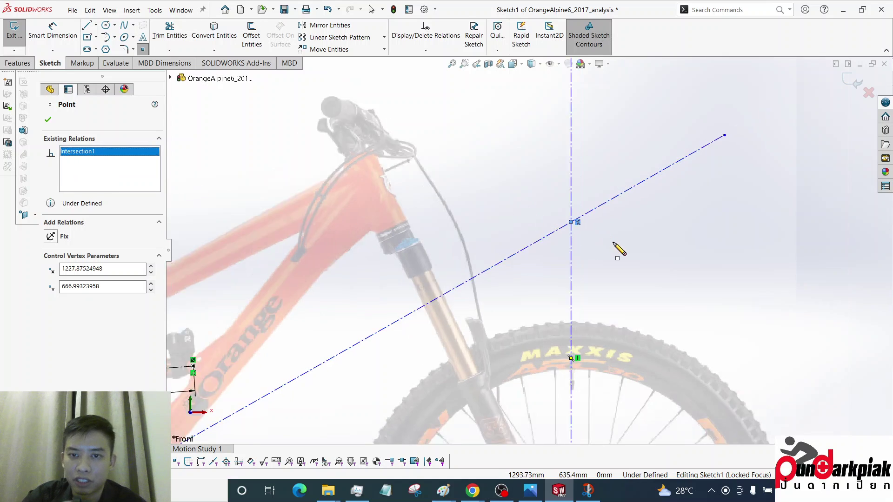
pyautogui.scroll(3, 619, 250)
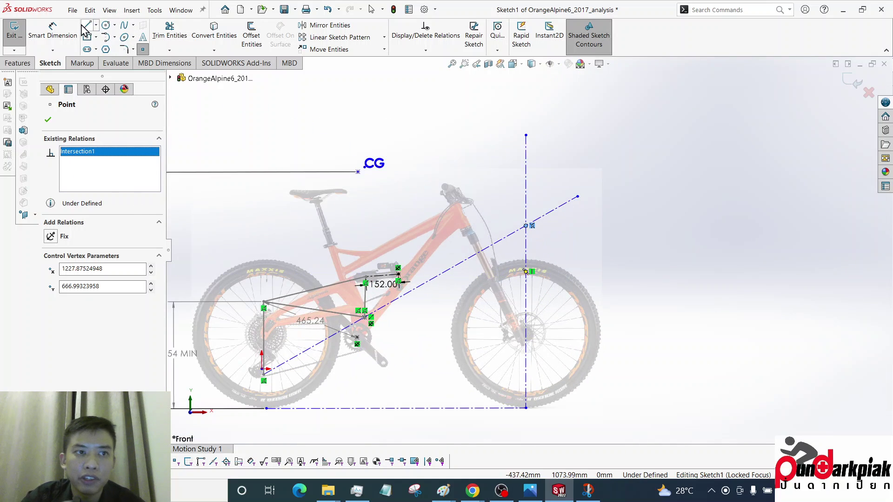
pyautogui.click(52, 30)
pyautogui.click(526, 226)
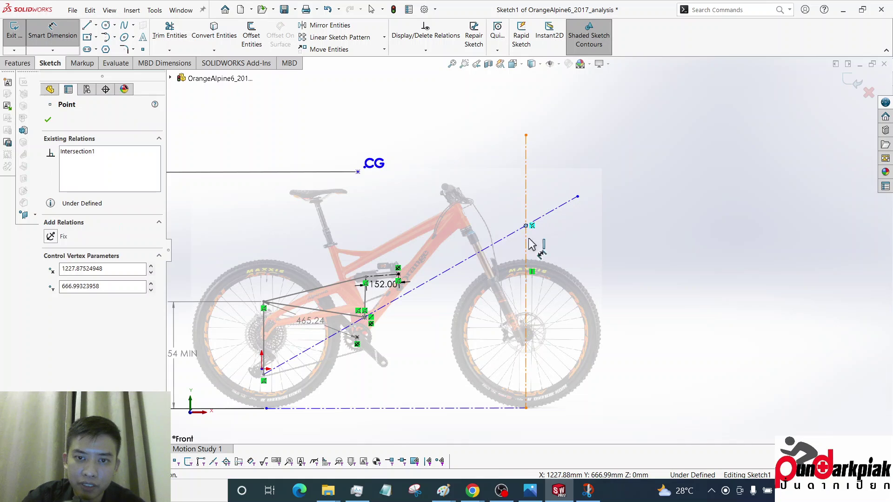
pyautogui.click(489, 408)
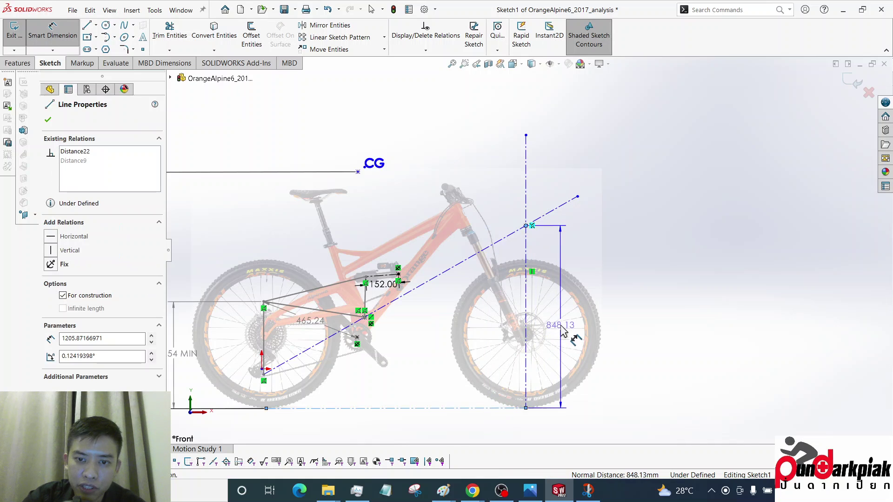
pyautogui.click(571, 336)
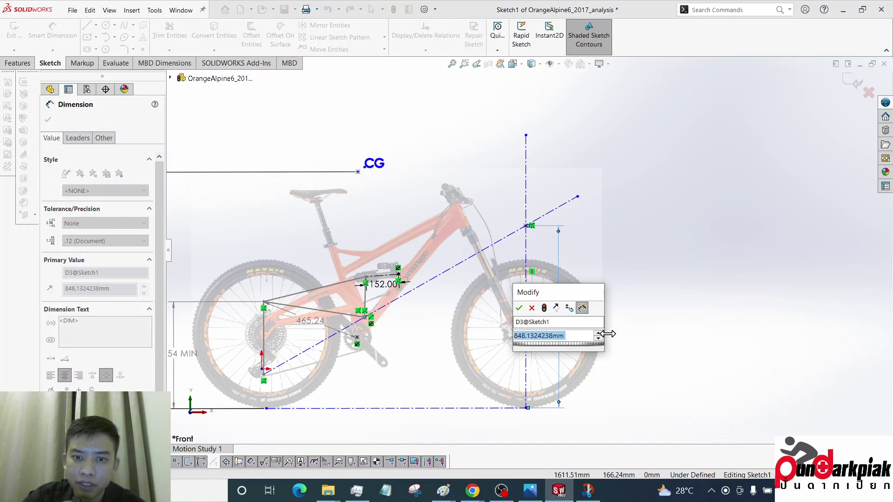
pyautogui.press('Return')
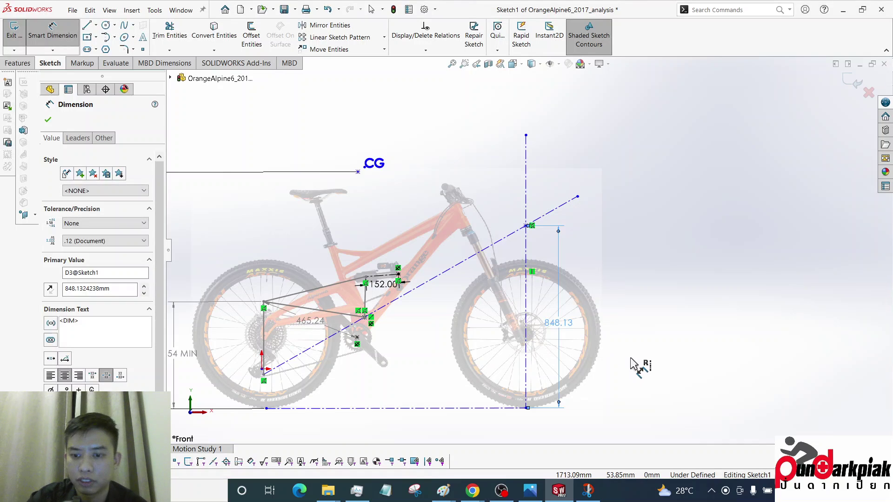
# Multiply 848 by 100 and divide by 1100 in Calculator to get the compressed anti-rise percentage, closing the calculator when done.
pyautogui.press('XF86Calculator')
pyautogui.write('84')
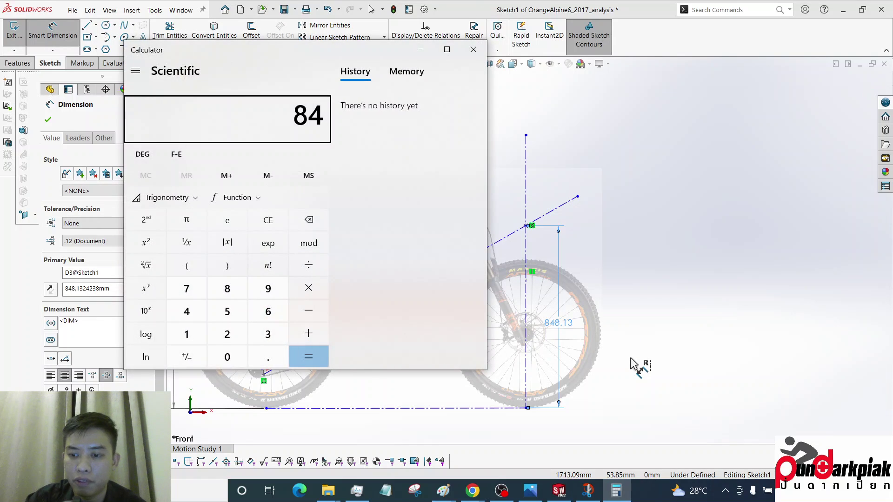
pyautogui.write('8100')
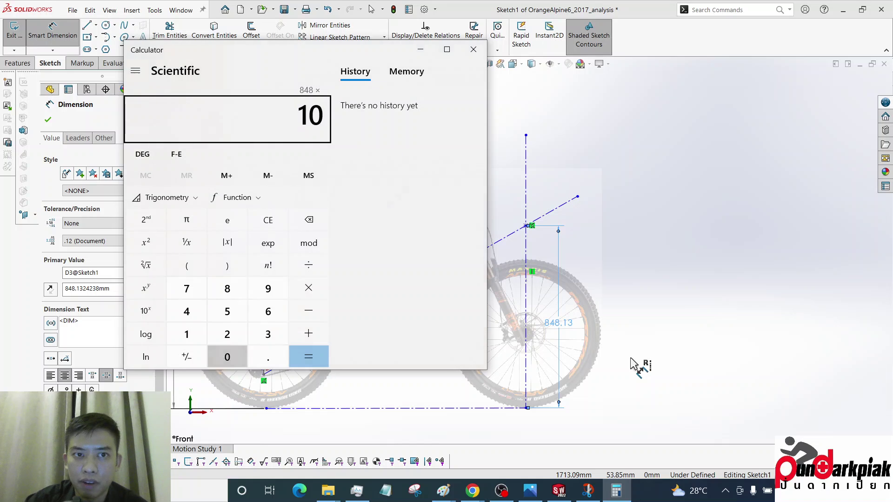
pyautogui.write('/')
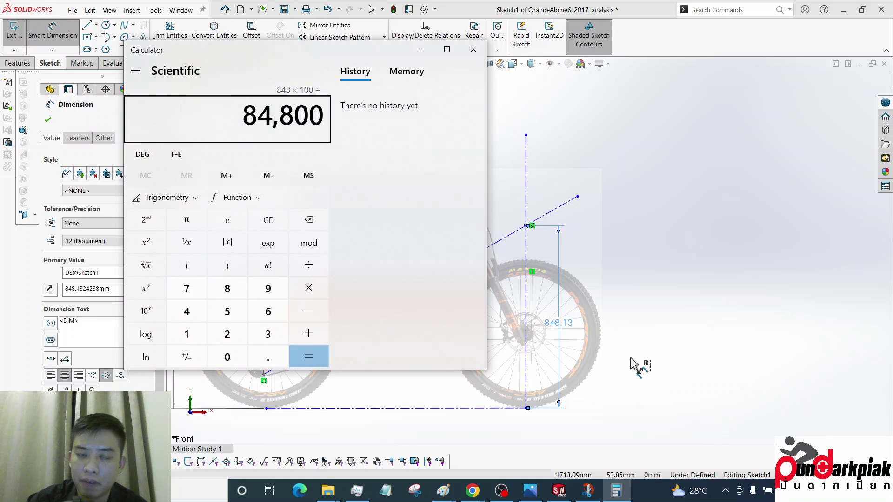
pyautogui.write('1100')
pyautogui.press('Return')
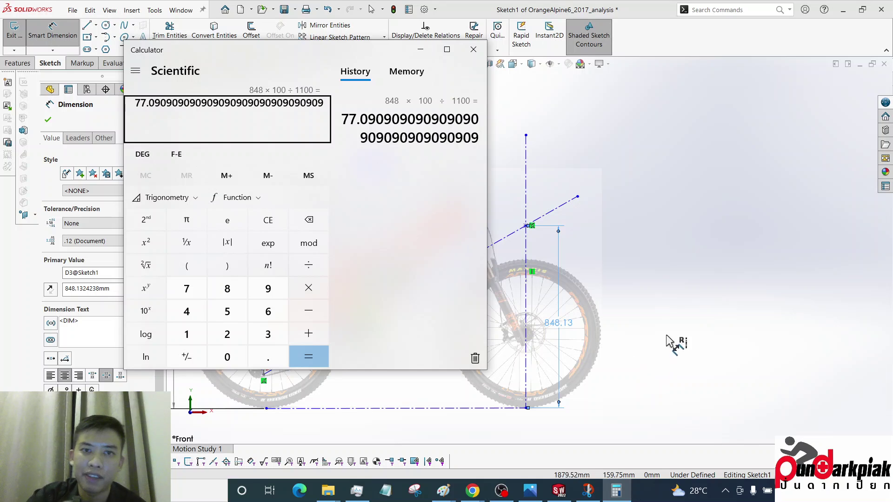
pyautogui.click(474, 50)
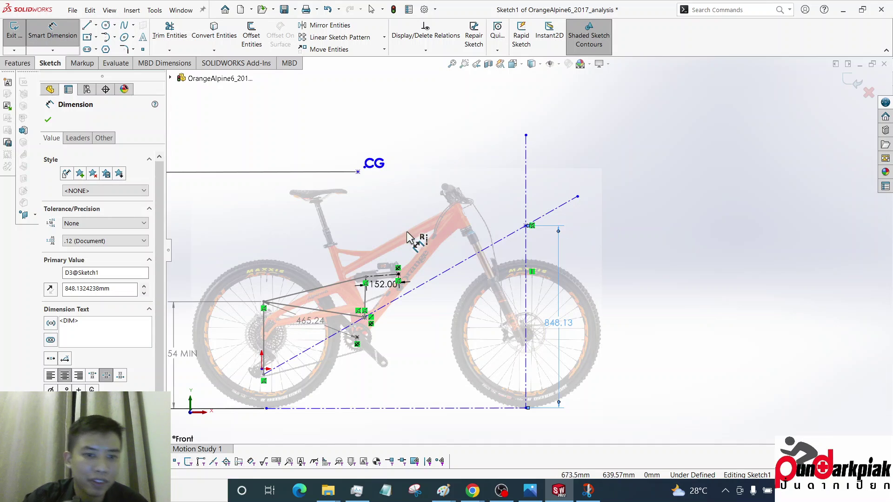
# Undo the compressed-state anti-rise dimension, intersection point, pivot centerlines and shock length change, keeping the sketch open.
pyautogui.click(869, 94)
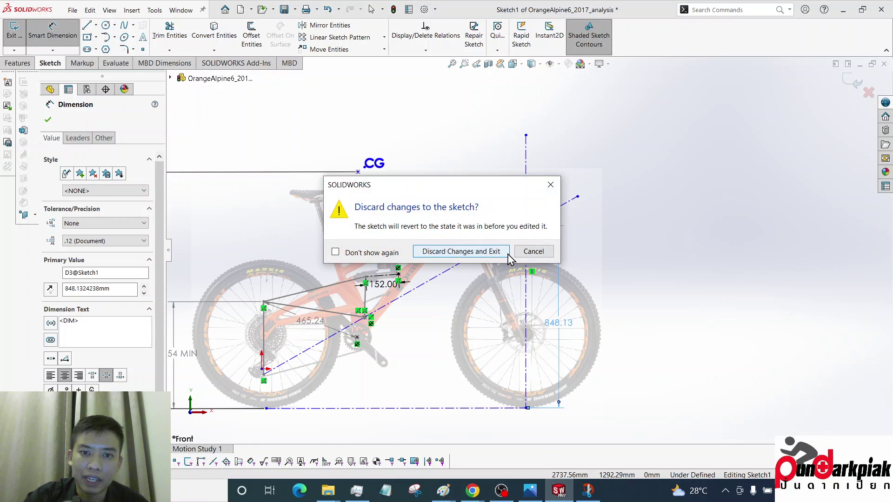
pyautogui.click(534, 251)
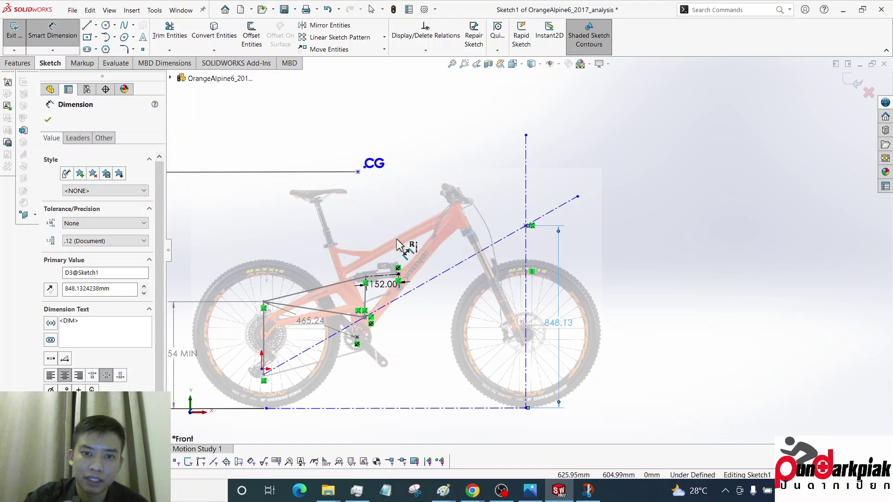
pyautogui.click(328, 9)
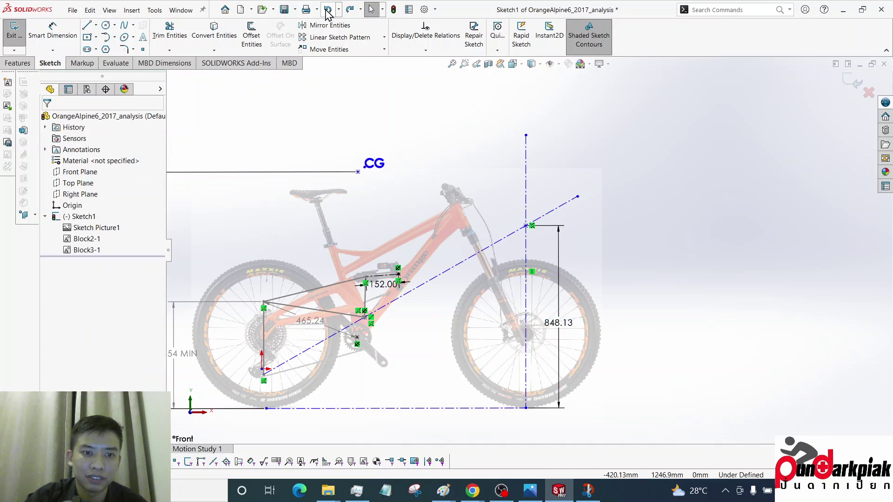
pyautogui.click(327, 10)
pyautogui.click(327, 10)
pyautogui.click(327, 9)
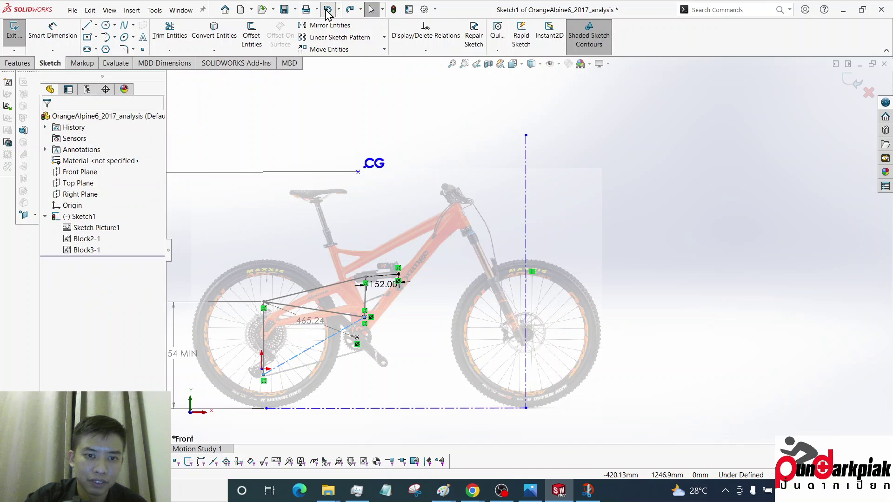
pyautogui.click(327, 9)
pyautogui.click(328, 9)
pyautogui.click(328, 10)
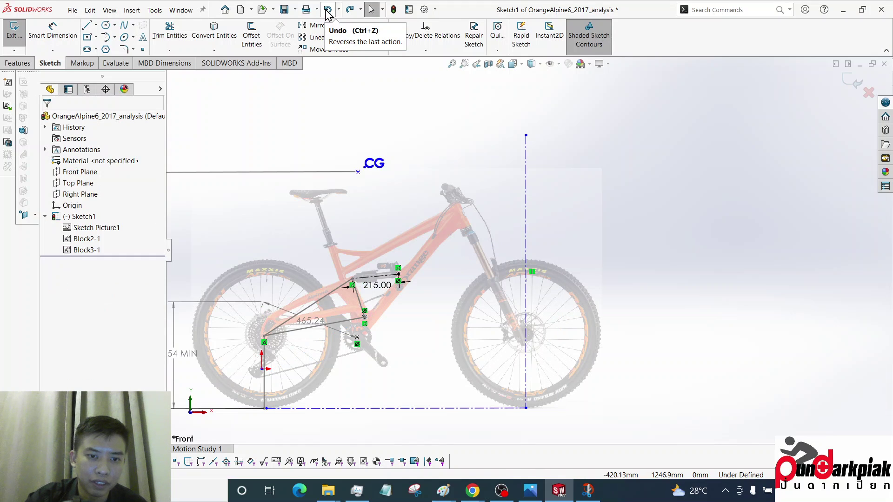
# Draw a circle of about 61 mm radius centred on the rear axle to represent the rear sprocket.
pyautogui.scroll(5, 678, 319)
pyautogui.scroll(-7, 462, 309)
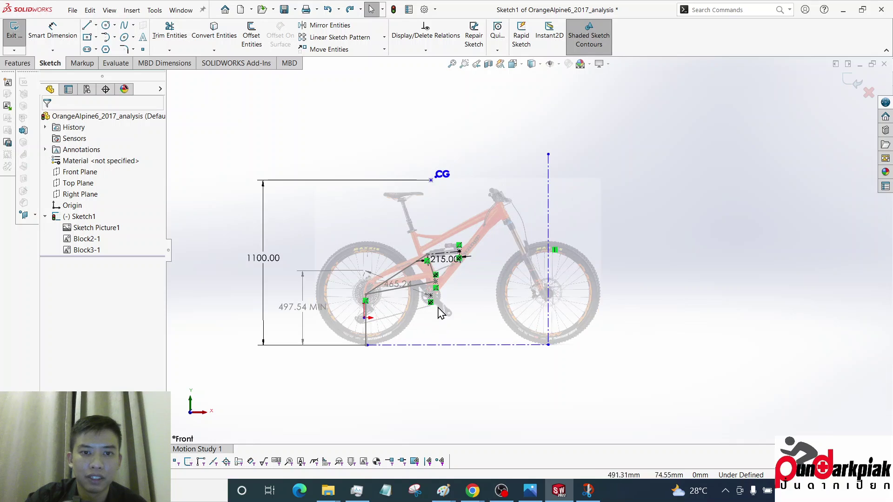
pyautogui.scroll(-2, 326, 279)
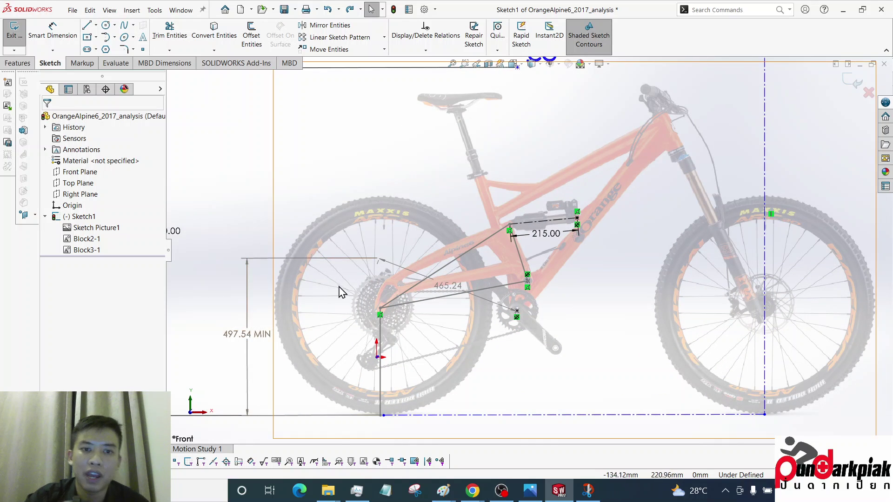
pyautogui.click(106, 25)
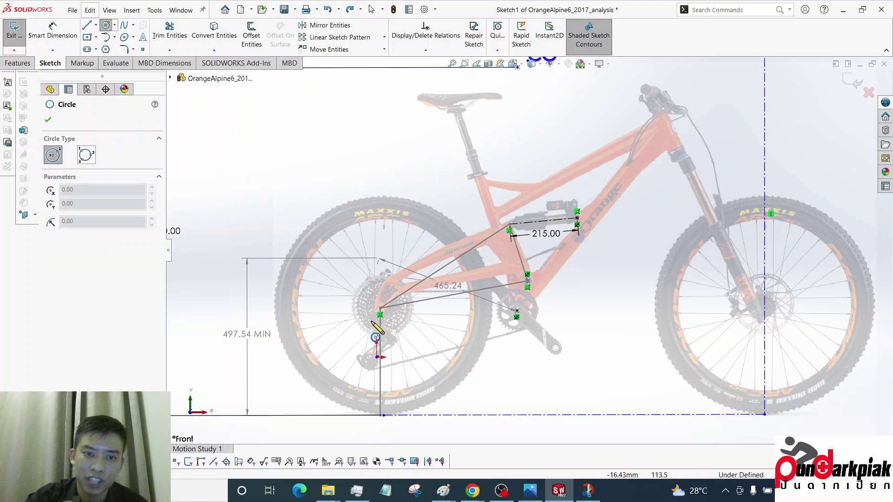
pyautogui.click(380, 308)
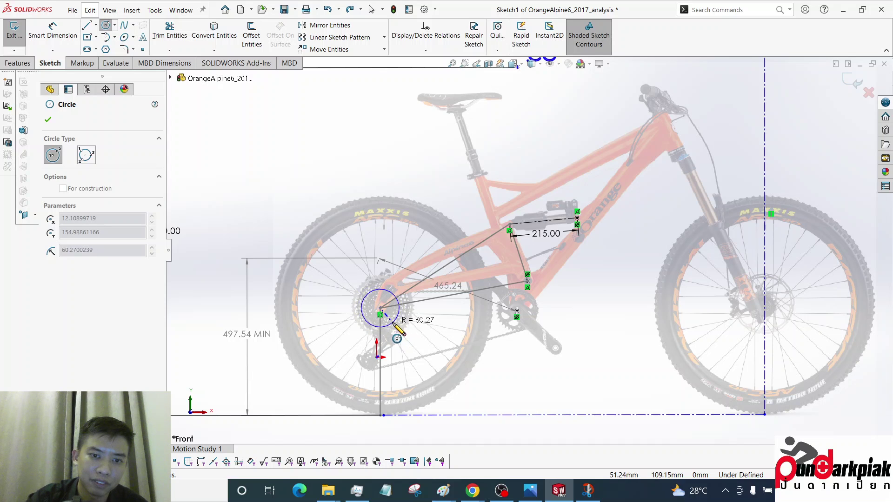
pyautogui.click(394, 327)
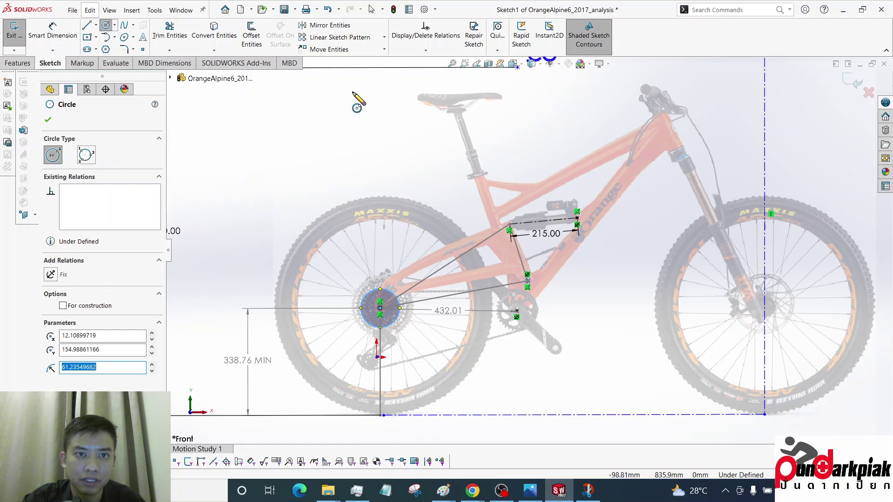
# Make a block from the rear sprocket circle.
pyautogui.rightClick(375, 297)
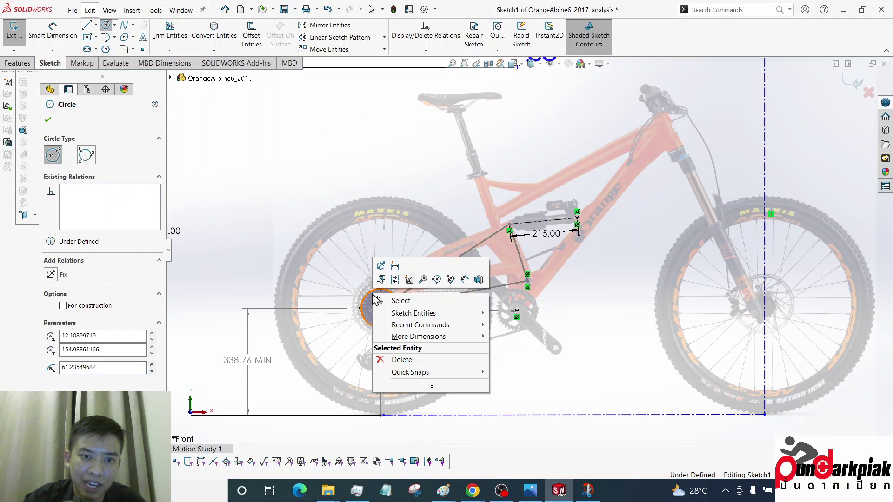
pyautogui.click(409, 279)
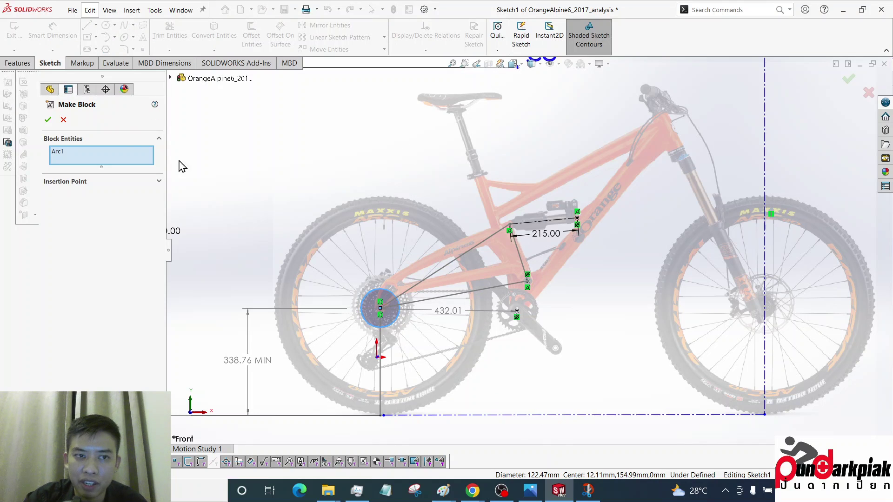
pyautogui.click(50, 119)
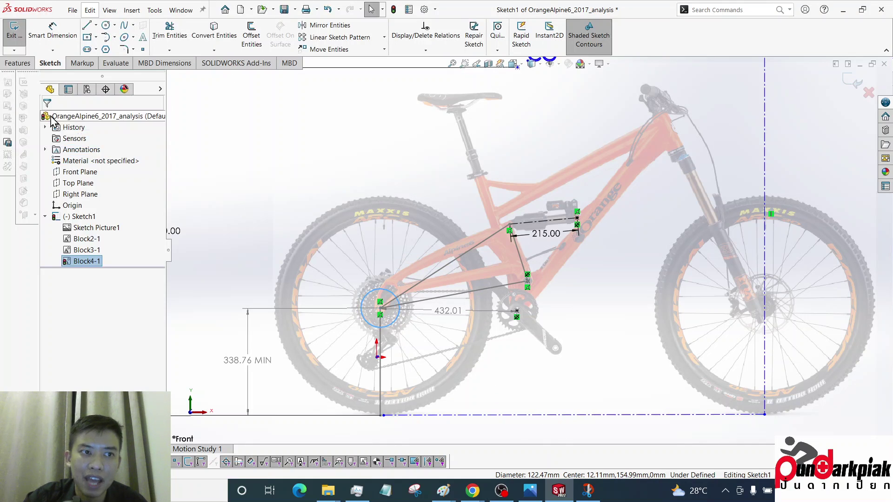
# Try the shock length at 200 mm, then undo the change.
pyautogui.doubleClick(546, 233)
pyautogui.write('215')
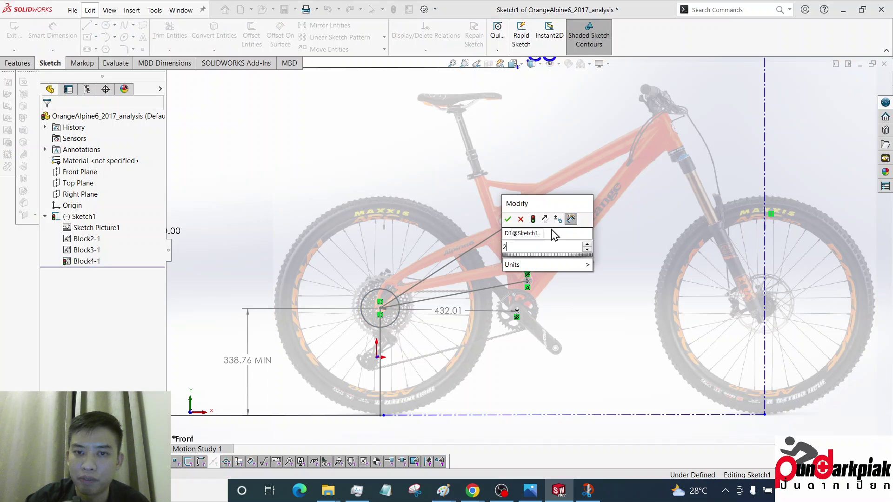
pyautogui.press('Return')
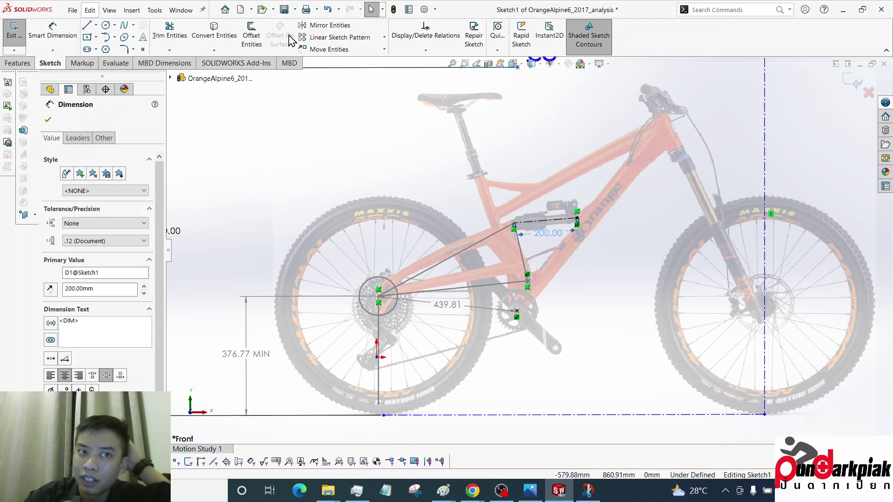
pyautogui.click(328, 10)
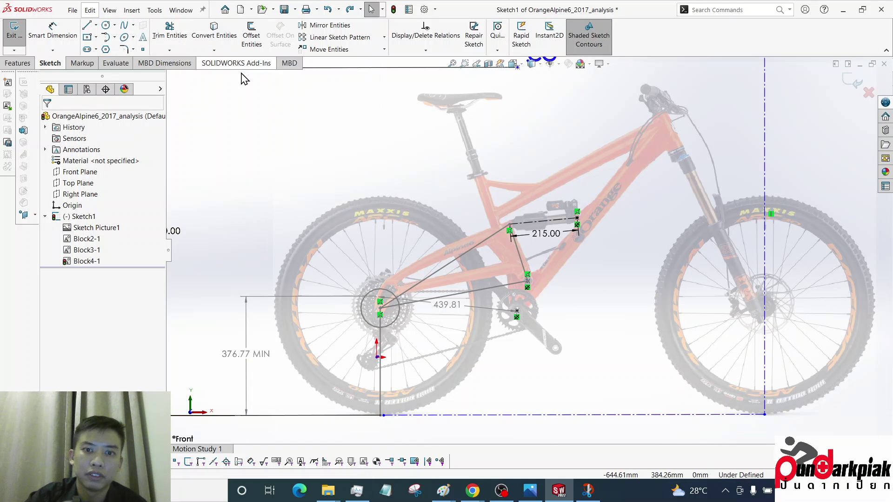
# Place a sketch point on the upper edge of the chainring and give it a Fix relation.
pyautogui.click(144, 49)
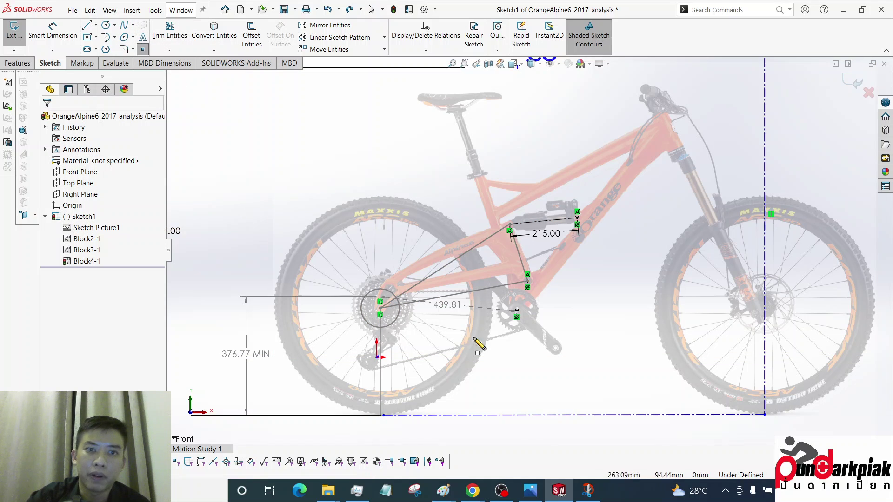
pyautogui.scroll(-5, 516, 307)
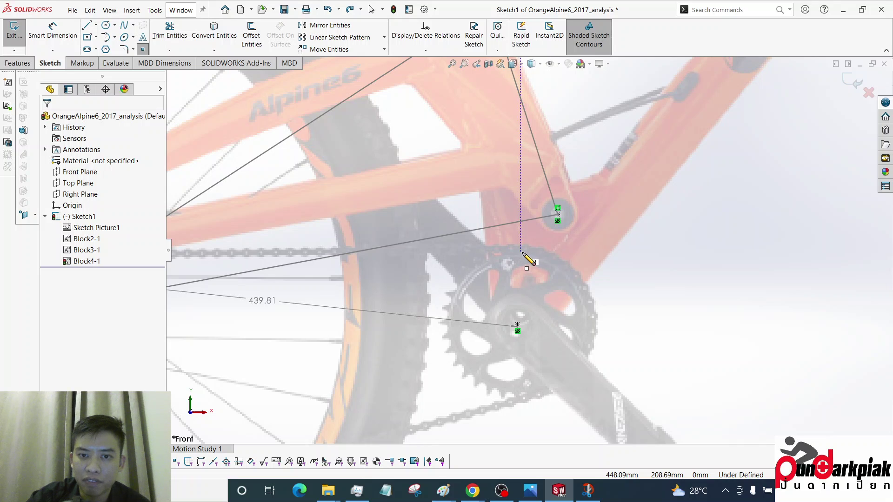
pyautogui.click(521, 251)
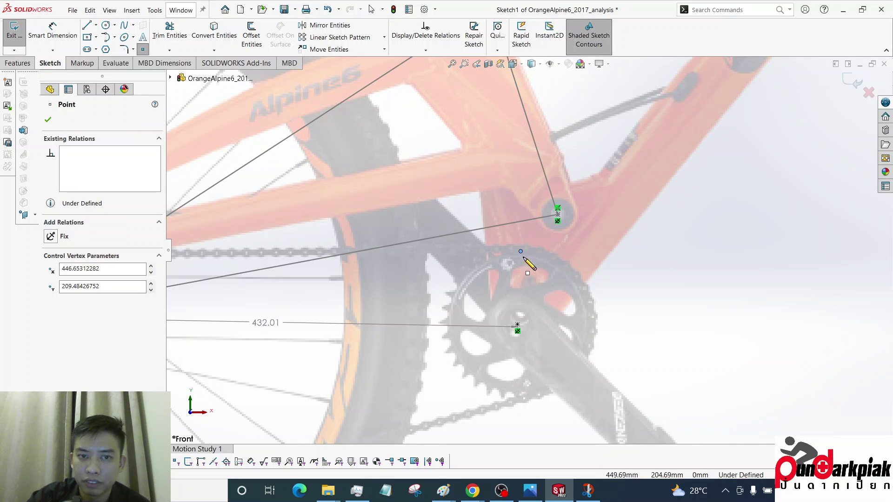
pyautogui.click(54, 236)
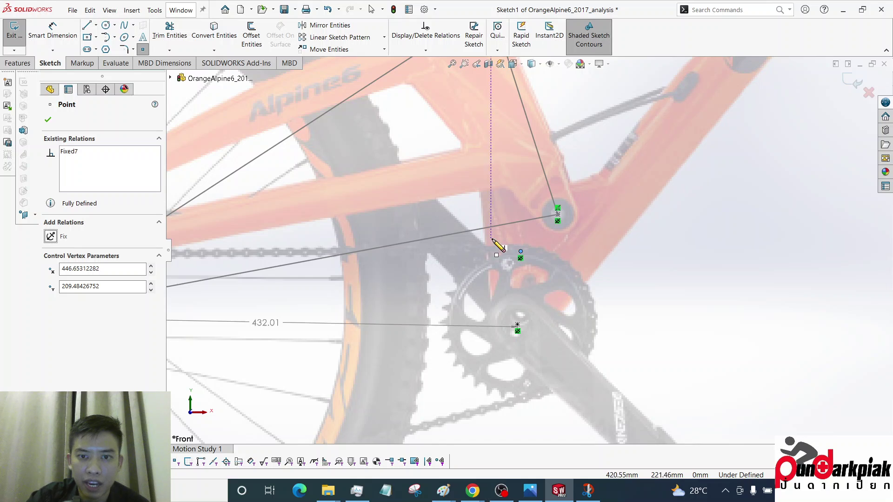
# Draw a centerline from the top of the rear sprocket circle to the chainring point and place a point where it crosses the swingarm line.
pyautogui.click(86, 25)
pyautogui.scroll(5, 279, 121)
pyautogui.scroll(-3, 465, 209)
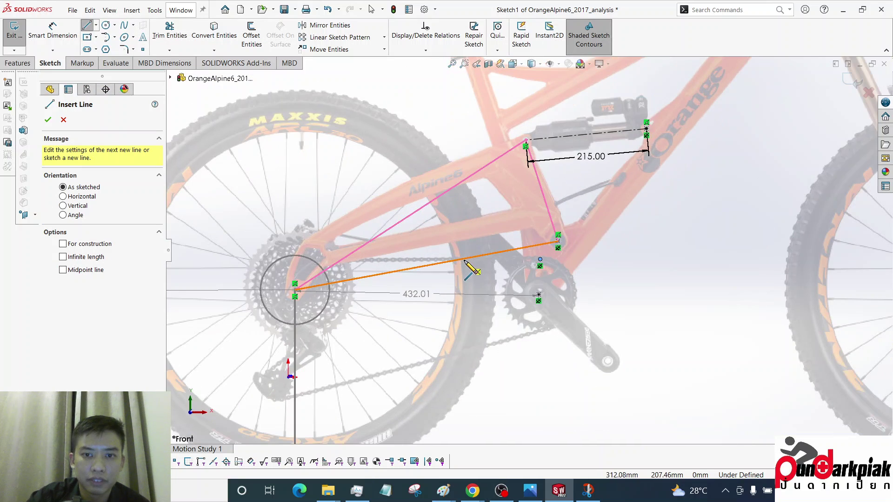
pyautogui.click(96, 26)
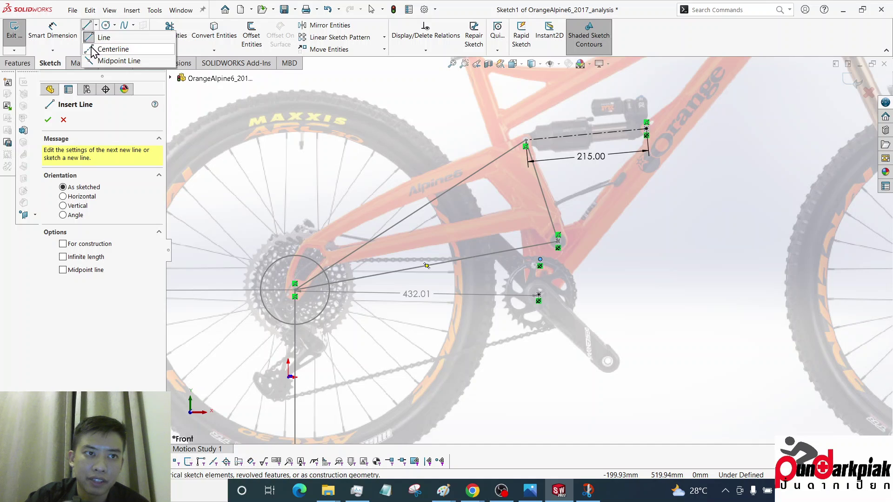
pyautogui.click(93, 49)
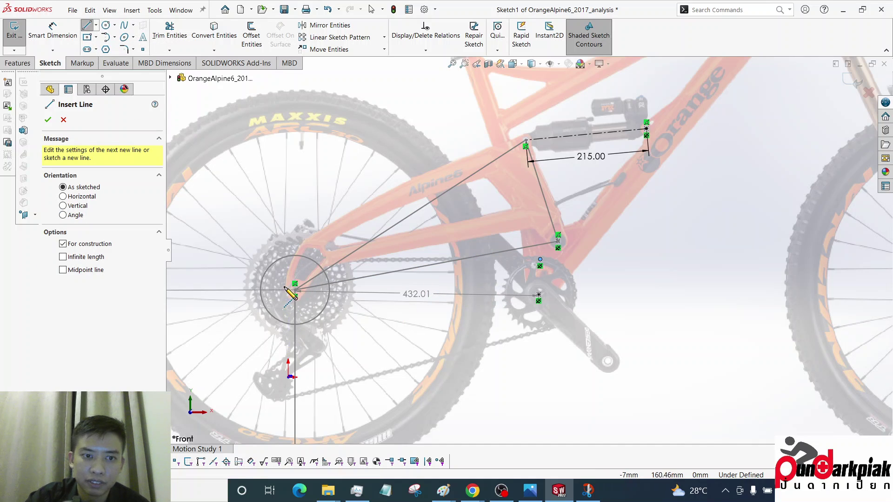
pyautogui.click(295, 255)
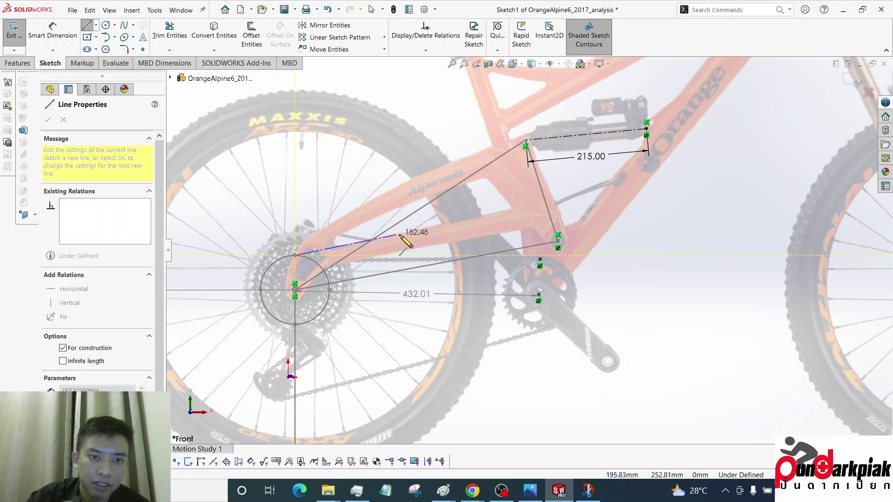
pyautogui.click(540, 259)
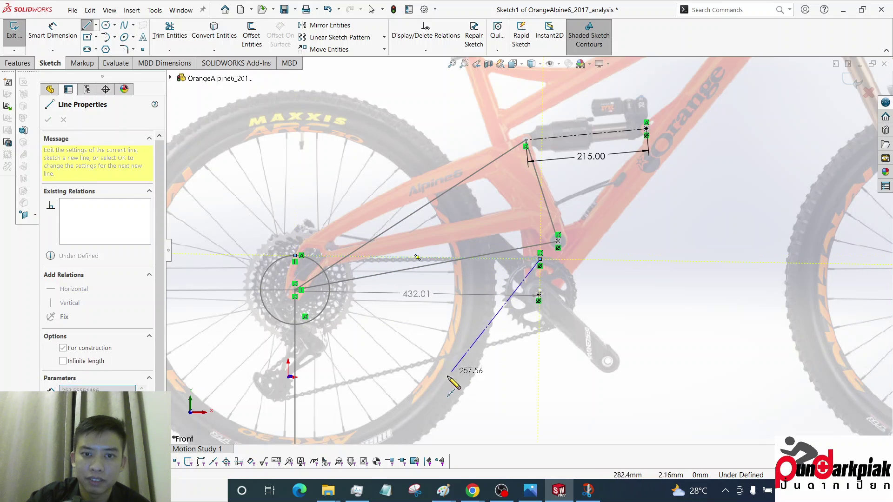
pyautogui.press('Escape')
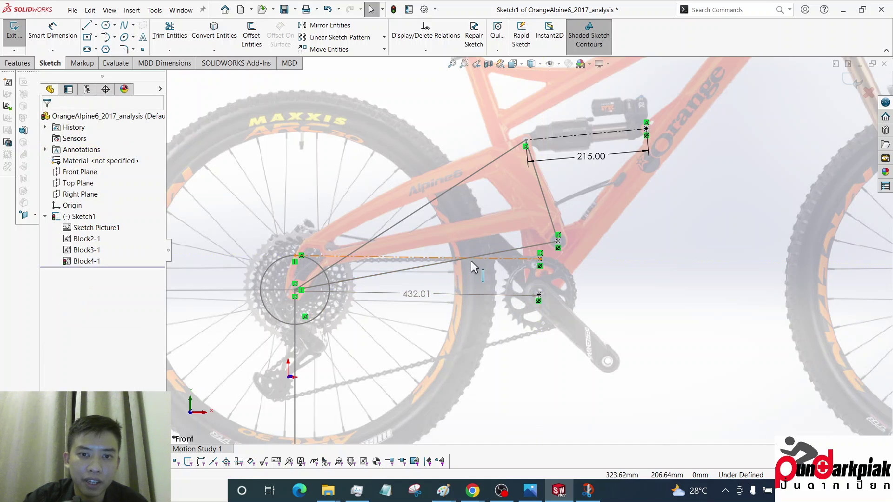
pyautogui.click(142, 50)
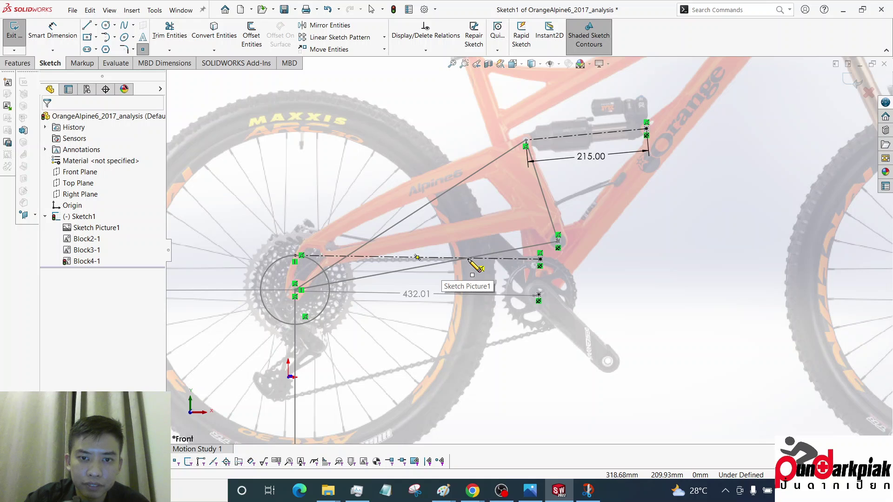
pyautogui.click(467, 259)
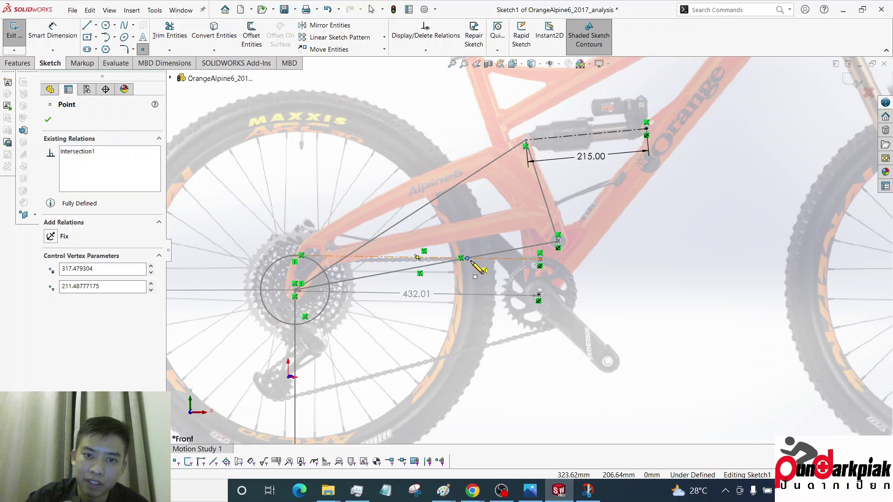
# Draw a centerline from the rear wheel's ground contact to the chain-line intersection point and extend it collinearly past the front wheel's vertical centerline.
pyautogui.scroll(2, 467, 258)
pyautogui.scroll(3, 582, 166)
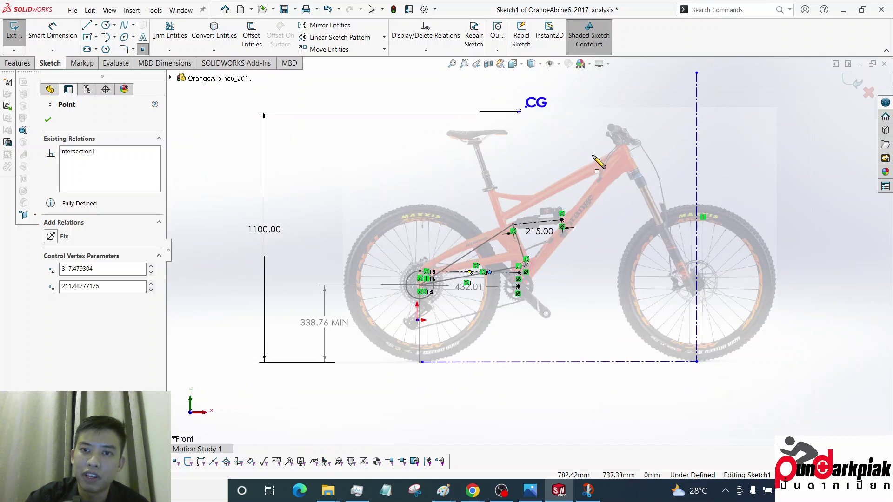
pyautogui.scroll(1, 517, 224)
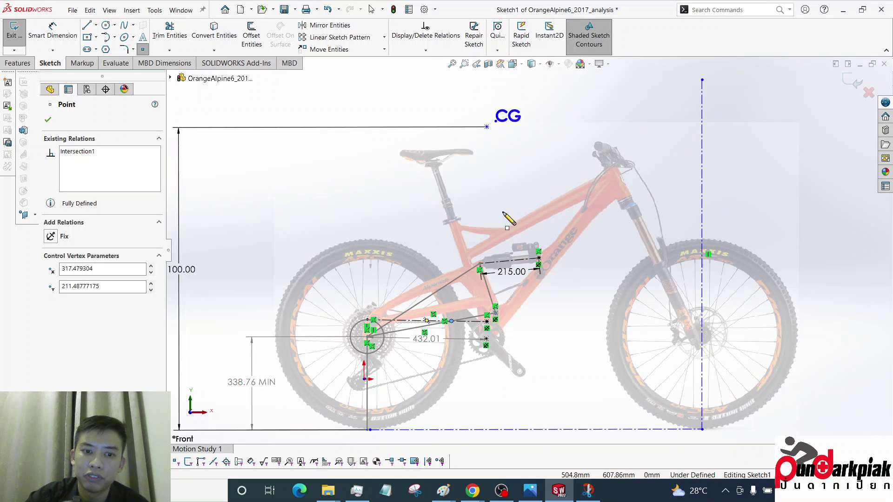
pyautogui.click(95, 26)
pyautogui.click(113, 49)
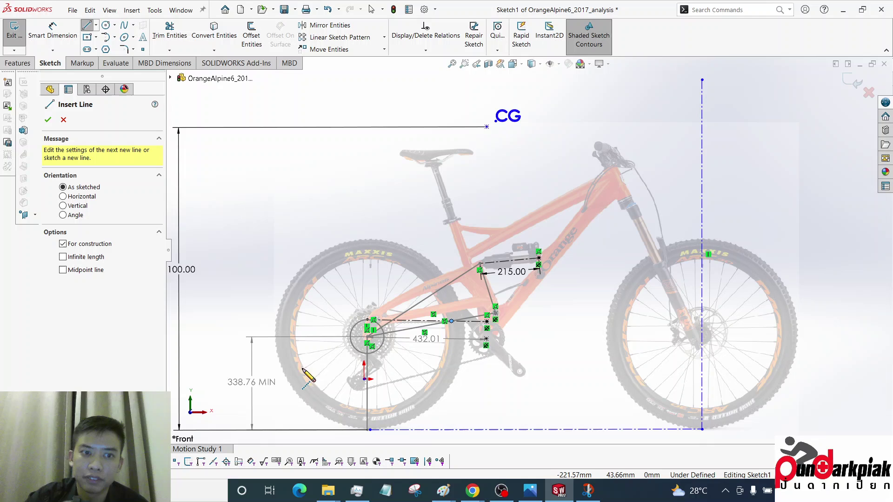
pyautogui.click(368, 430)
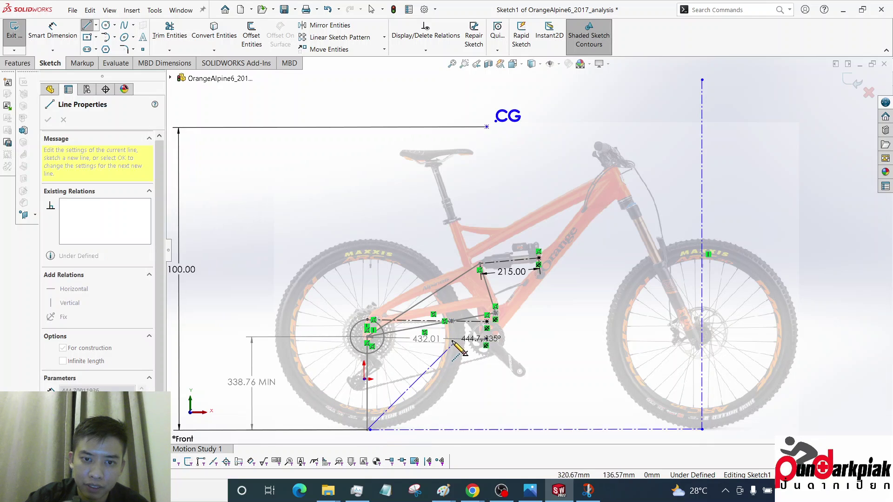
pyautogui.click(450, 321)
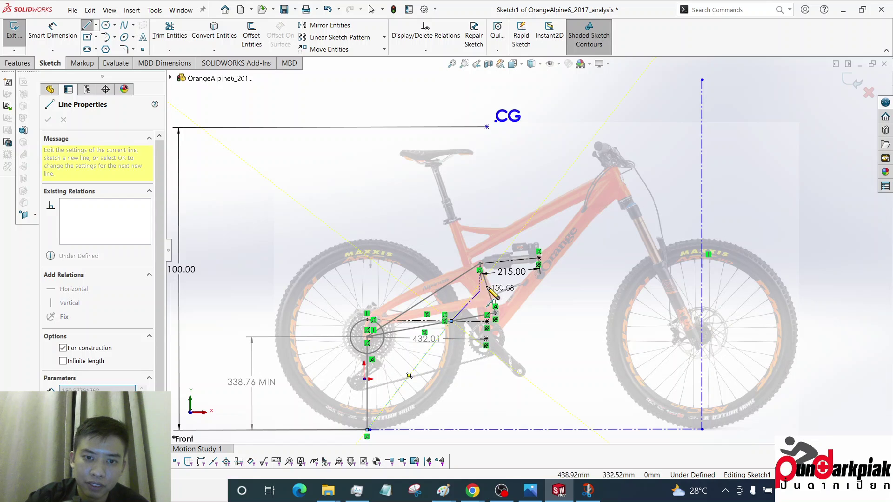
pyautogui.press('z')
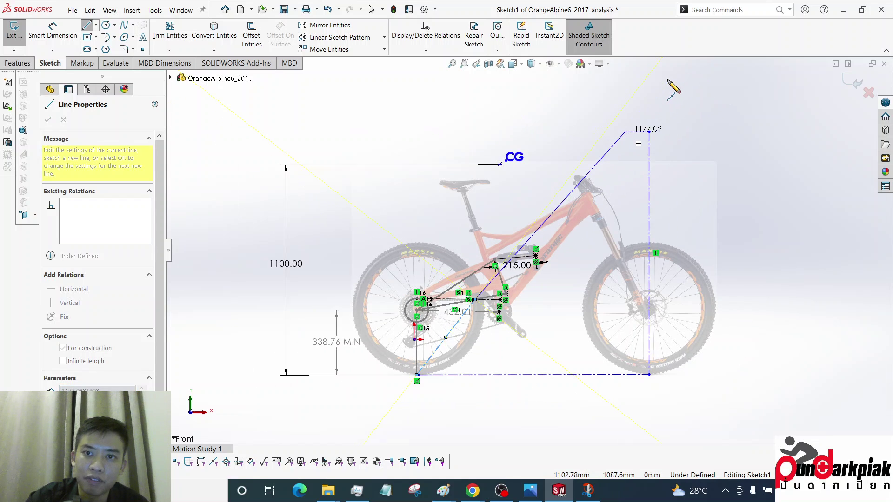
pyautogui.click(658, 62)
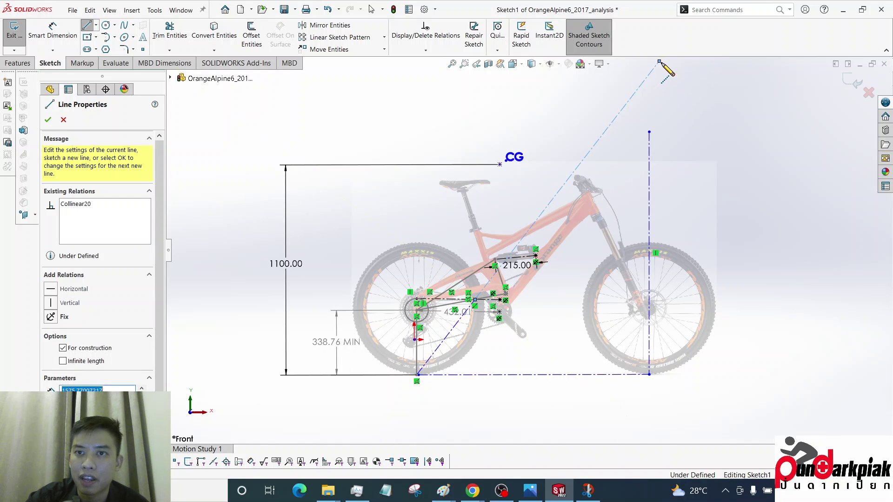
# Extend the front wheel's vertical centerline upward past the anti-squat line and place a sketch point at their intersection.
pyautogui.press('z')
pyautogui.scroll(-5, 584, 179)
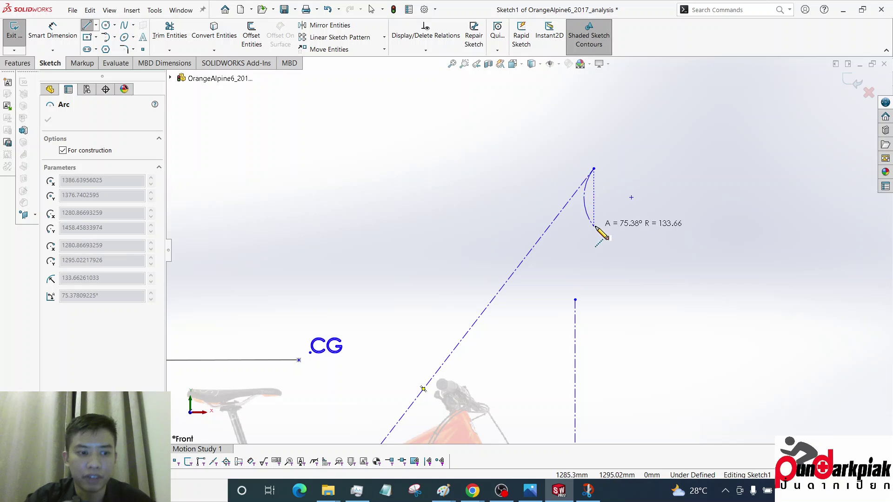
pyautogui.press('Escape')
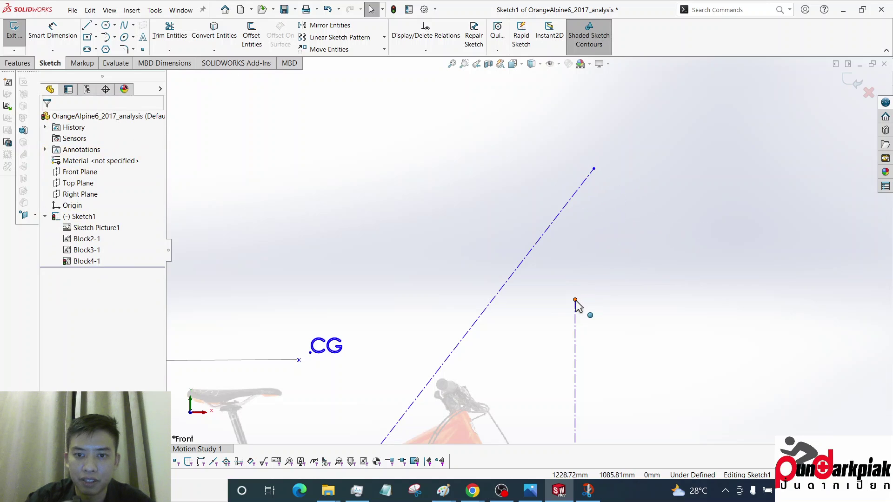
pyautogui.moveTo(575, 301); pyautogui.dragTo(576, 167)
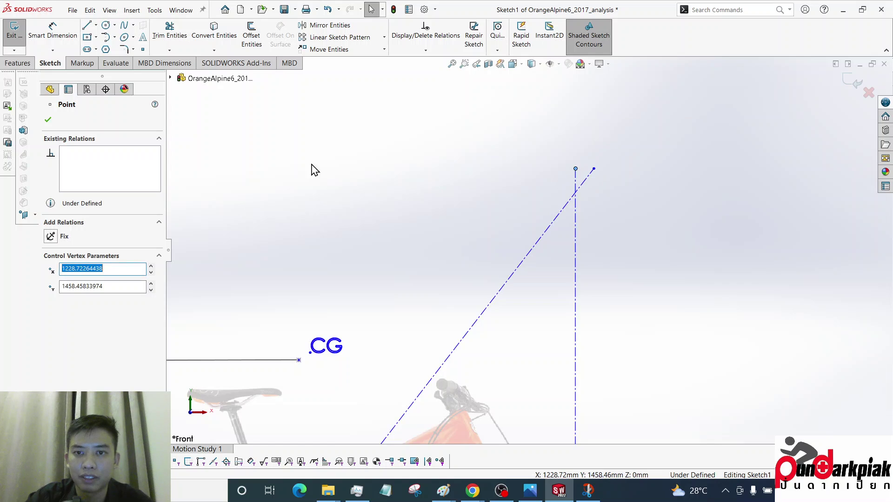
pyautogui.click(143, 49)
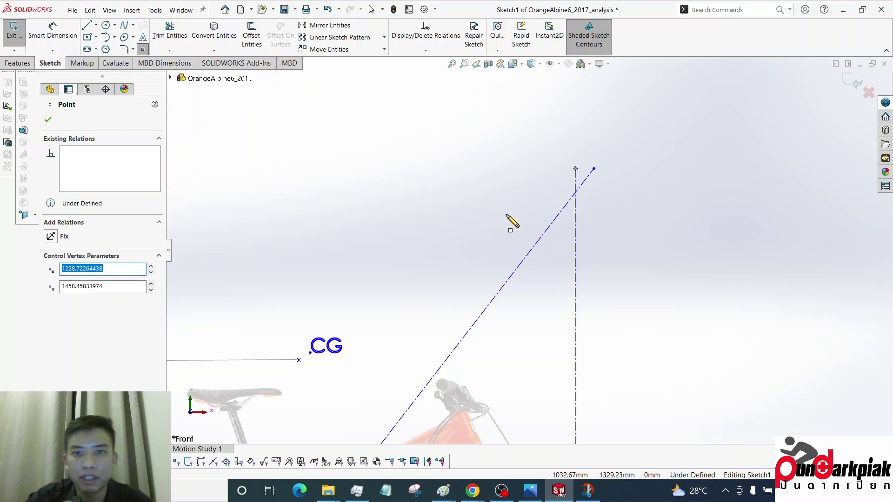
pyautogui.click(575, 192)
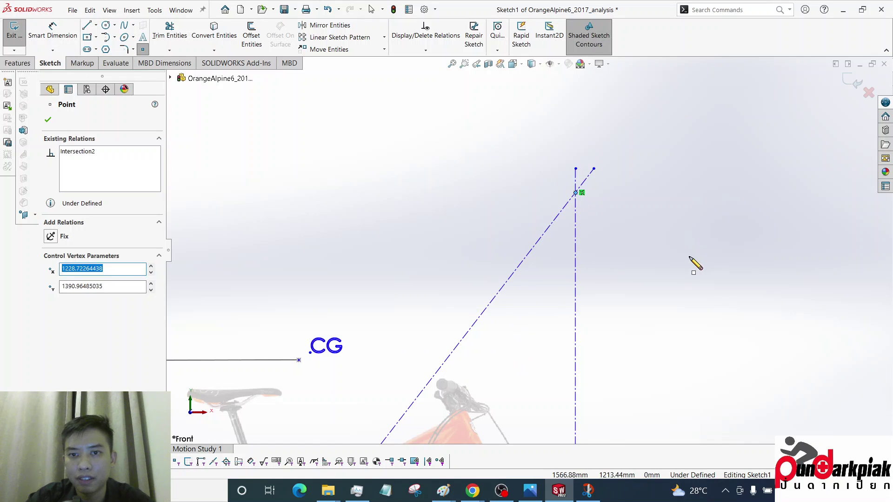
# Dimension the vertical height from the front wheel's ground contact to the intersection point on its centerline.
pyautogui.scroll(5, 558, 309)
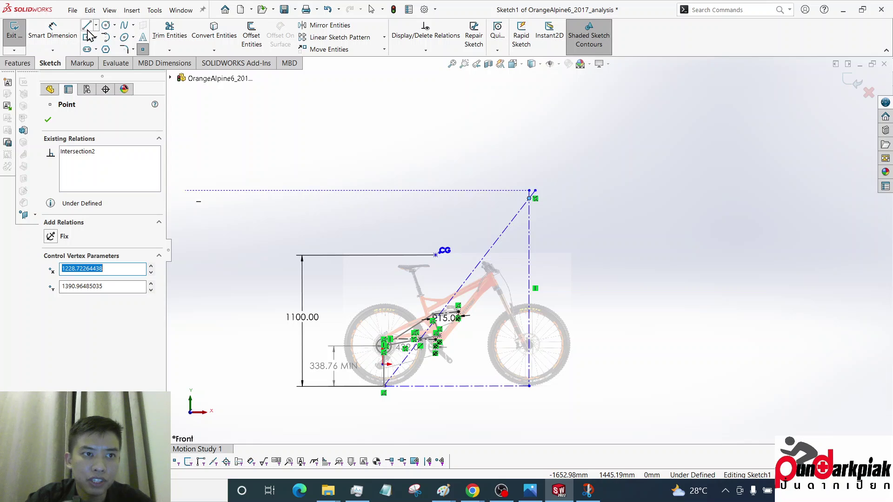
pyautogui.click(54, 31)
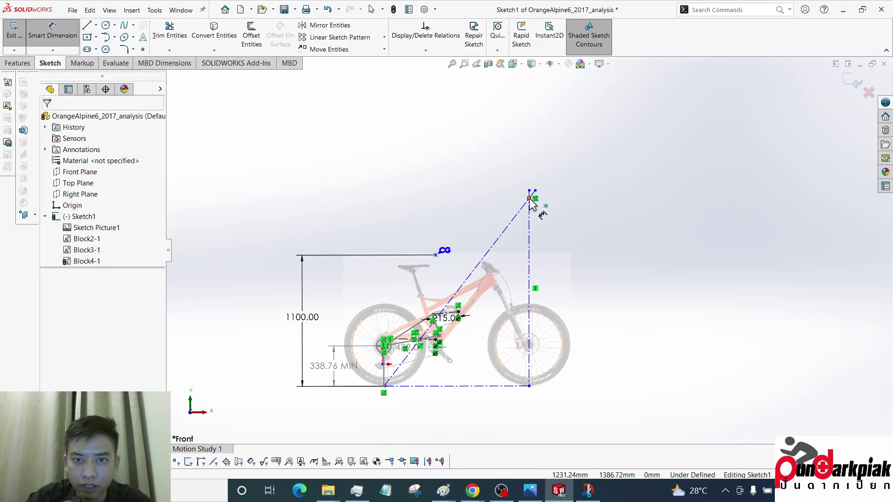
pyautogui.click(531, 199)
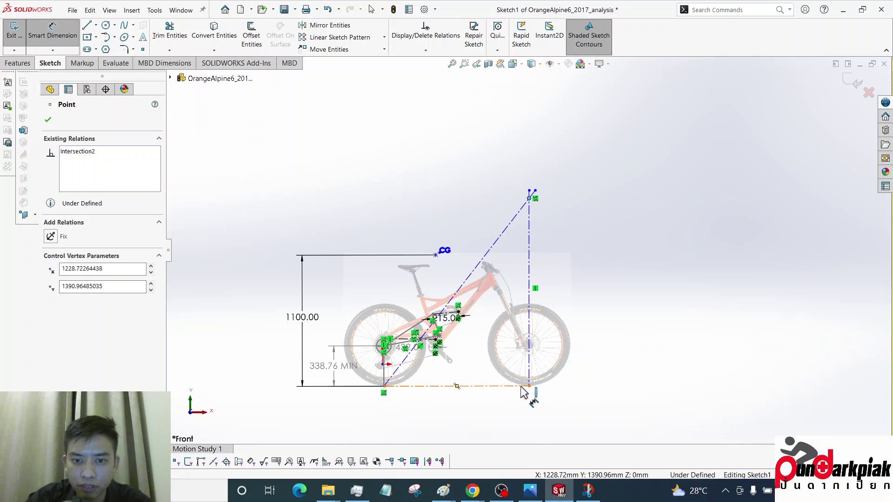
pyautogui.click(529, 372)
pyautogui.click(635, 300)
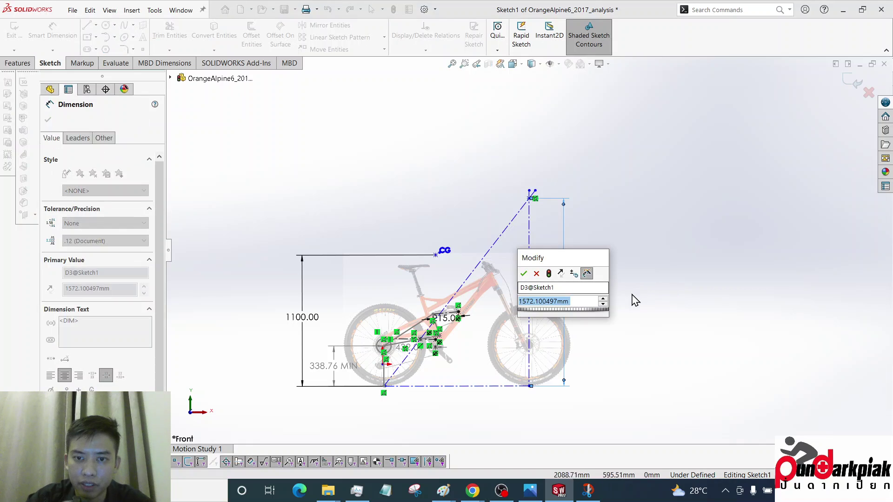
pyautogui.click(523, 273)
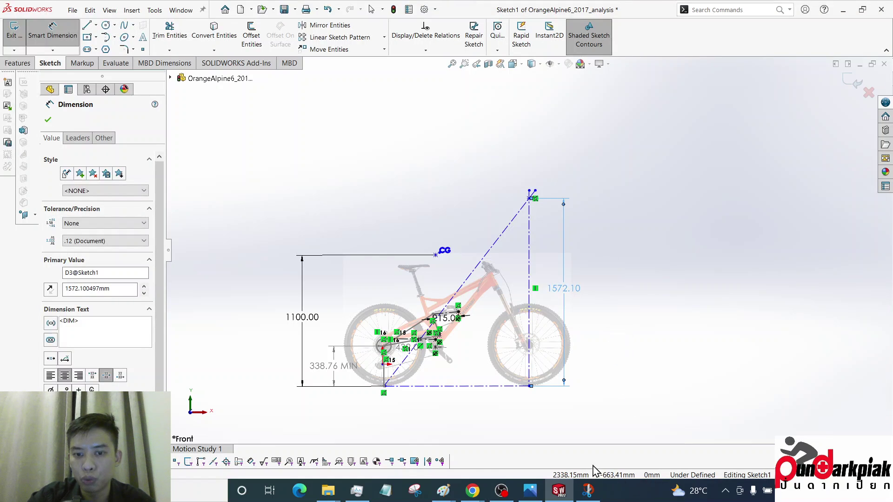
# Switch to Calculator, compute 1572 ÷ 1100, multiply the result by 100, and close the calculator.
pyautogui.press('XF86Calculator')
pyautogui.write('157')
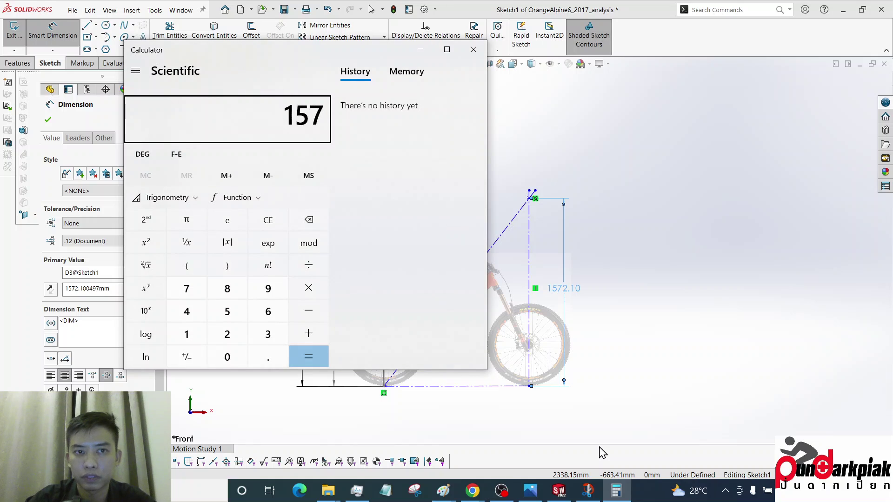
pyautogui.write('2 ÷ 1100')
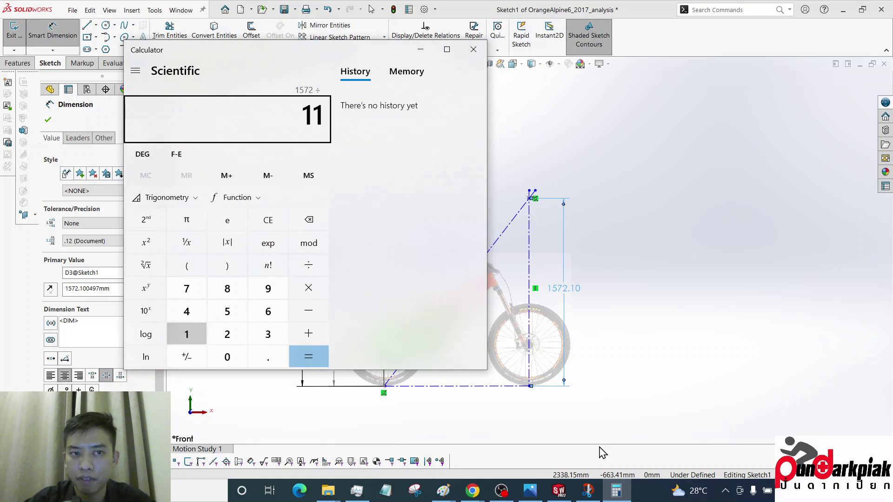
pyautogui.press('Return')
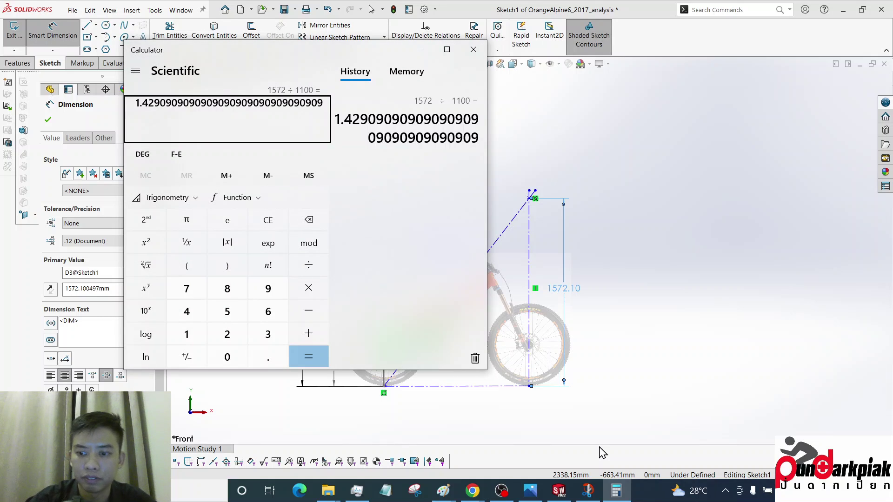
pyautogui.write('*10')
pyautogui.write('0')
pyautogui.press('Return')
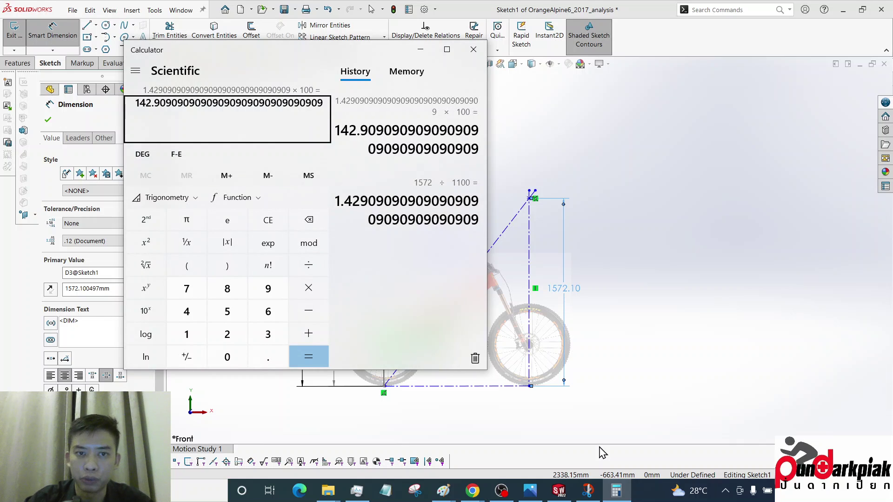
pyautogui.moveTo(327, 54); pyautogui.dragTo(674, 83)
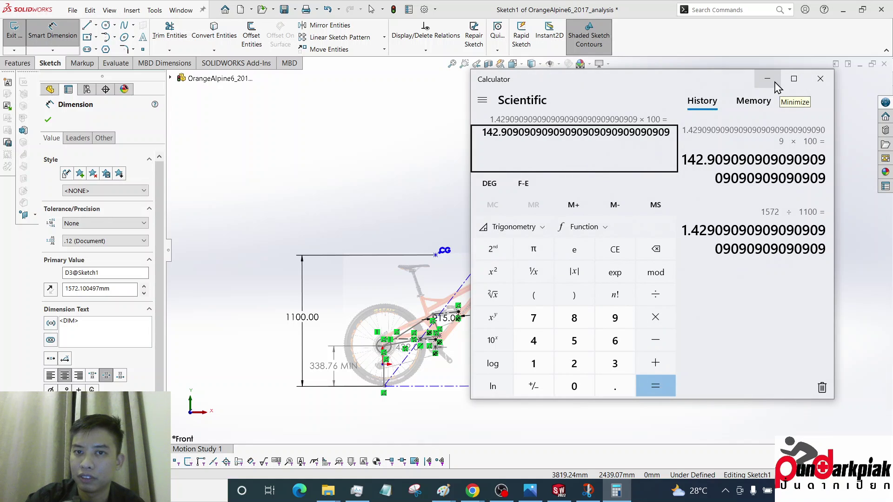
pyautogui.click(820, 79)
# Try to add a Fix relation to the rear sprocket circle block, and open Make Block for it before cancelling.
pyautogui.scroll(-6, 499, 287)
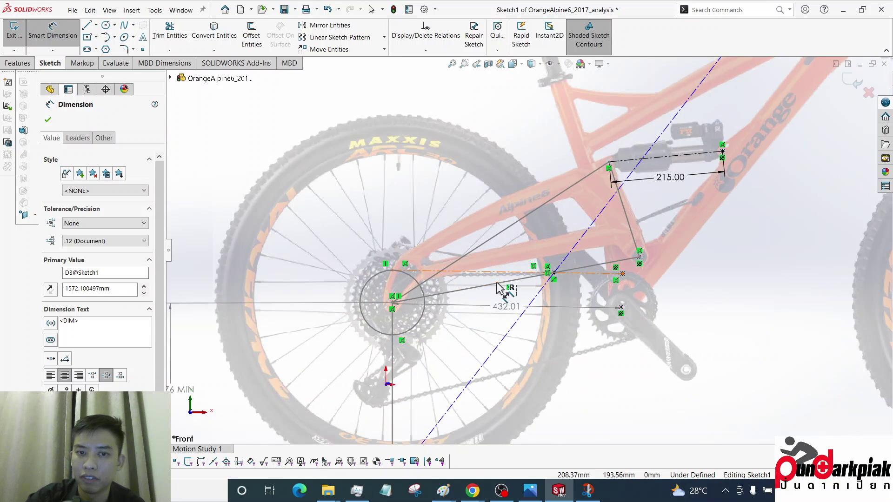
pyautogui.scroll(-2, 499, 287)
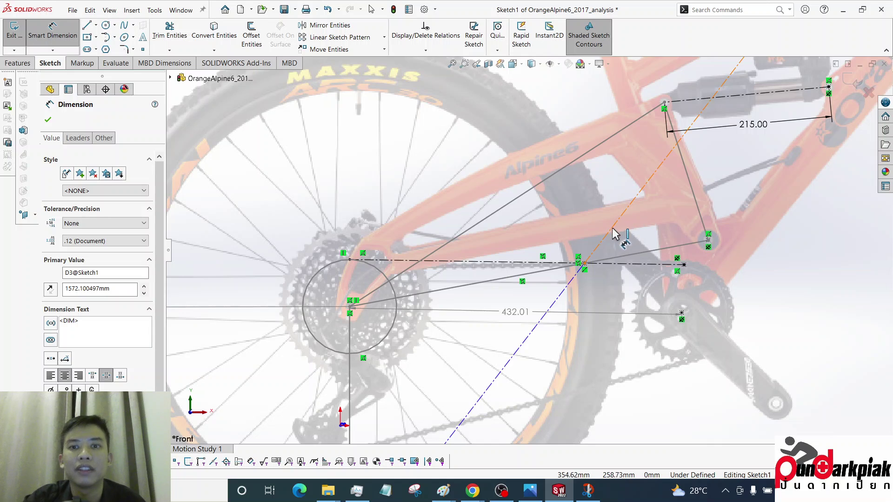
pyautogui.press('f')
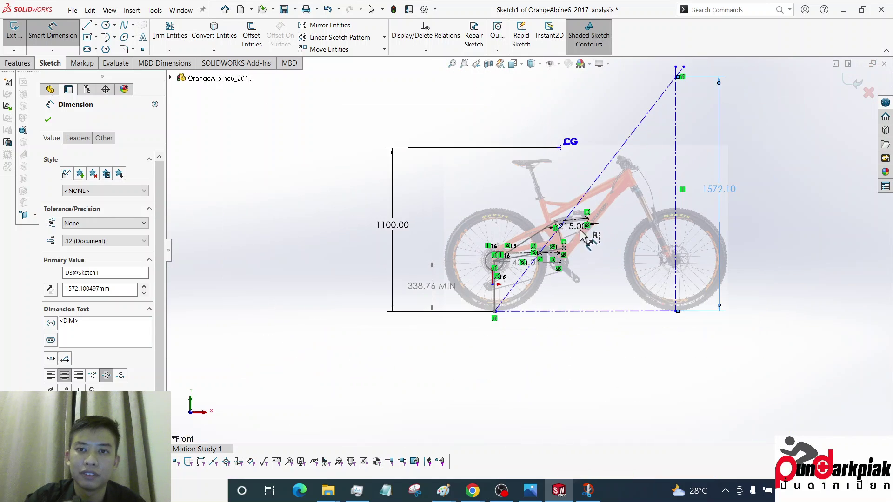
pyautogui.scroll(-4, 582, 237)
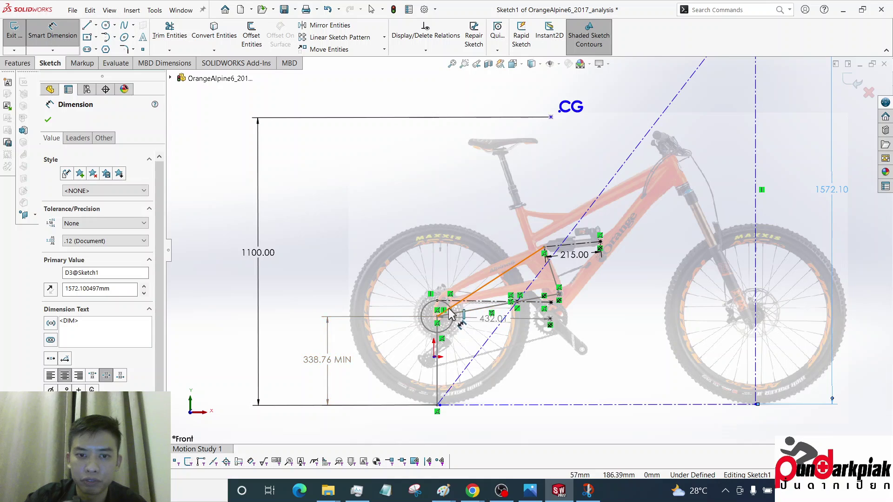
pyautogui.scroll(-3, 449, 312)
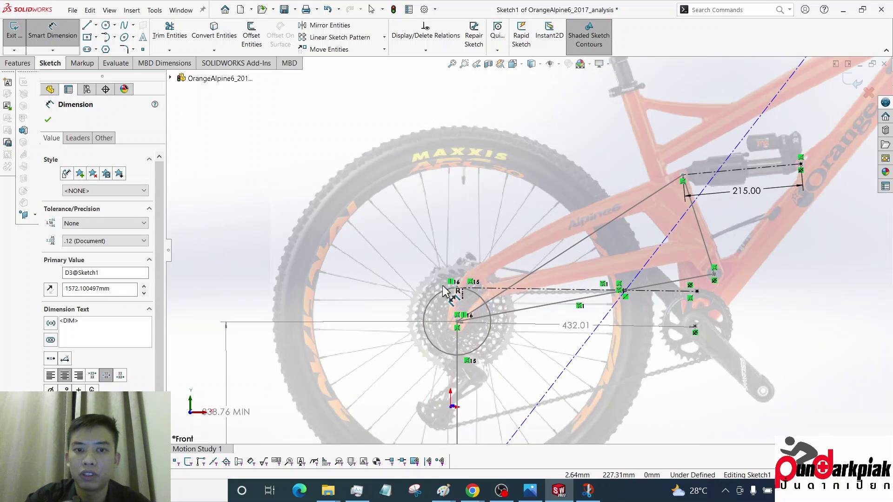
pyautogui.click(443, 293)
pyautogui.rightClick(443, 298)
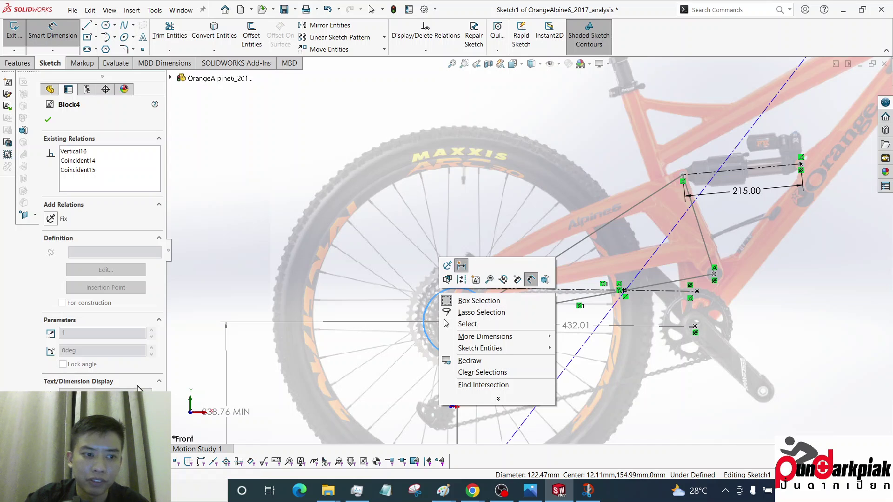
pyautogui.click(447, 265)
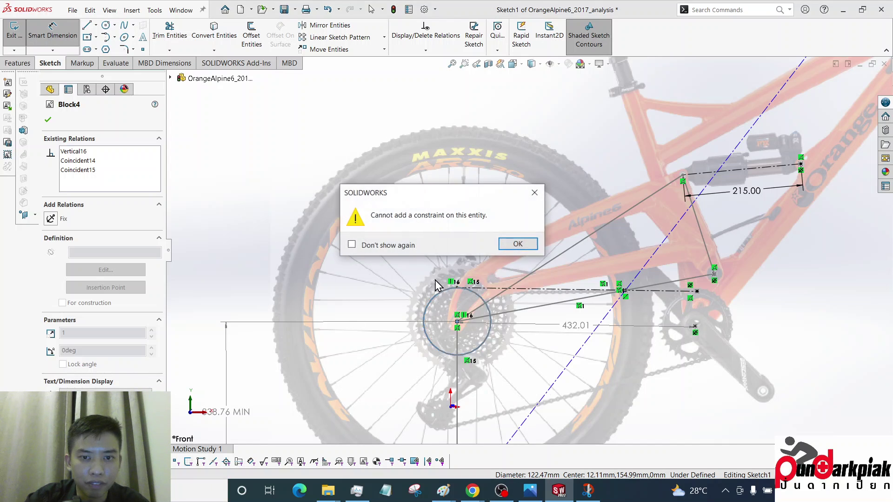
pyautogui.click(518, 244)
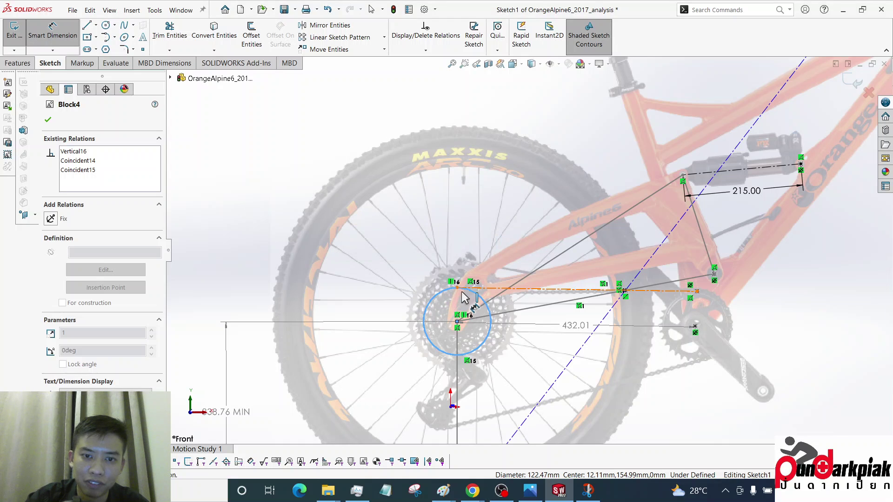
pyautogui.rightClick(447, 291)
pyautogui.click(483, 277)
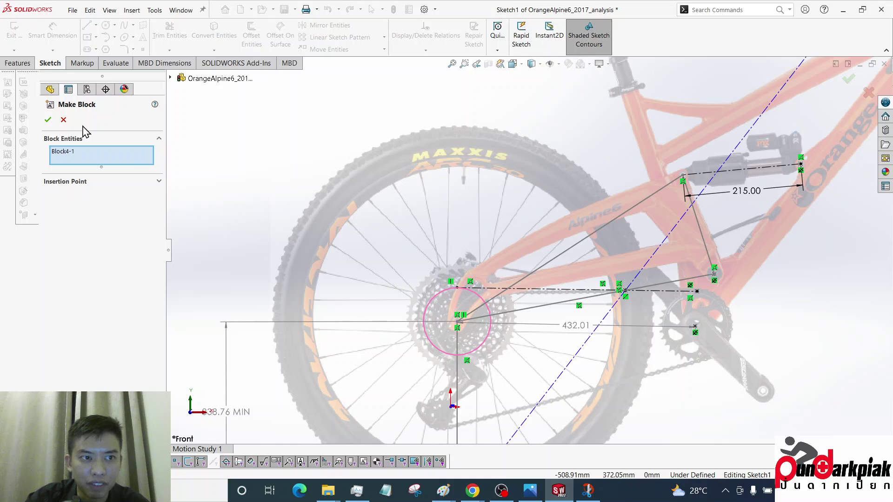
pyautogui.click(62, 120)
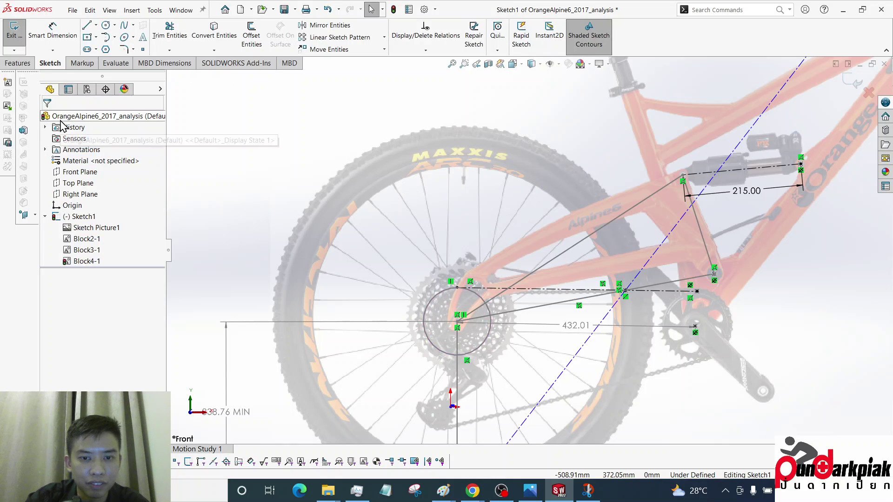
# Delete the rear sprocket circle block and the chain-line centerline running from its top to the chainring point.
pyautogui.click(482, 303)
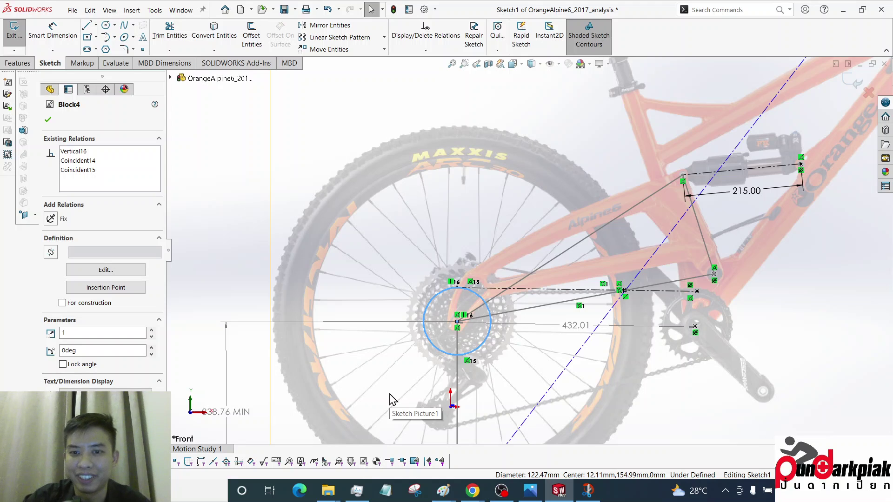
pyautogui.press('Delete')
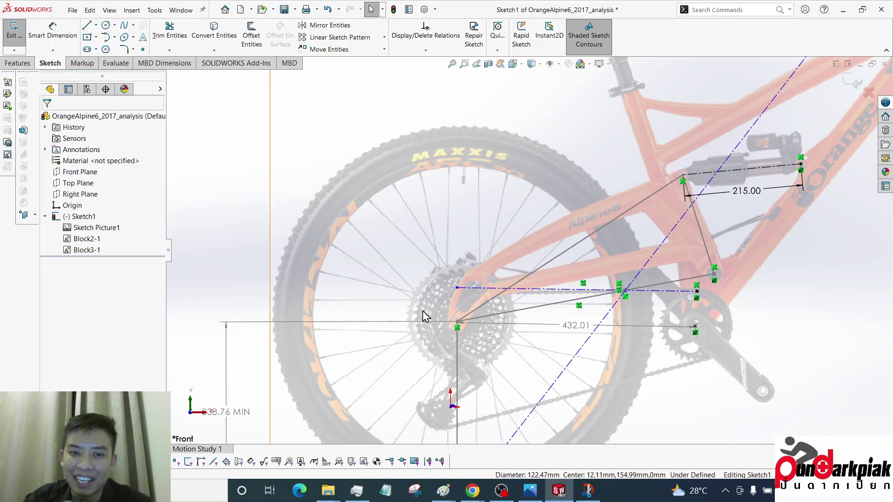
pyautogui.click(486, 294)
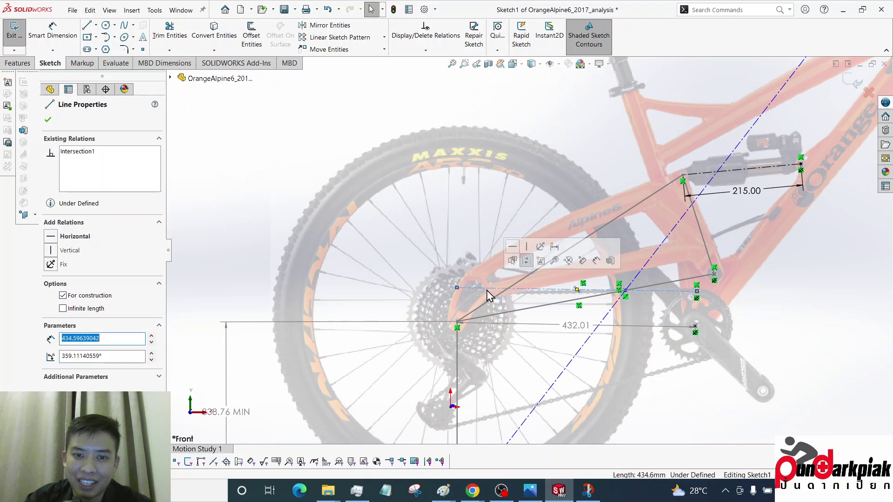
pyautogui.press('Escape')
# Delete both segments of the anti-squat line, the extension beyond the swingarm line and the part from the rear ground contact.
pyautogui.press('f')
pyautogui.click(673, 139)
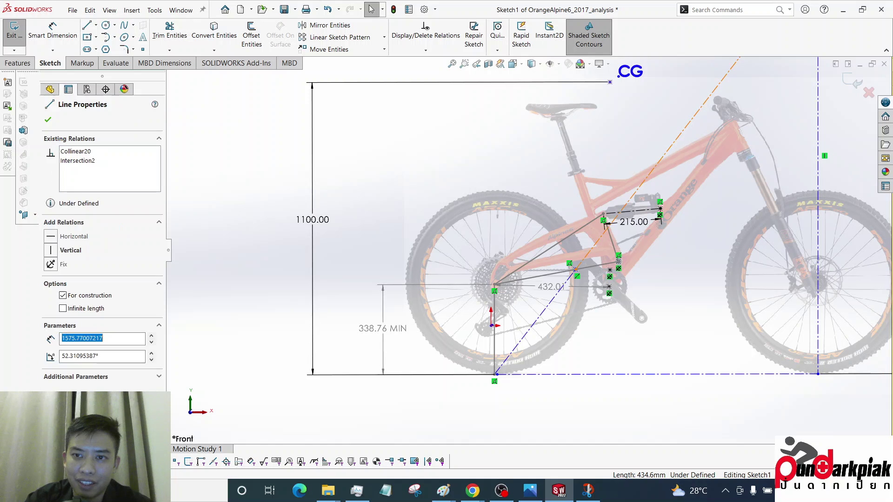
pyautogui.press('Escape')
pyautogui.scroll(-5, 581, 283)
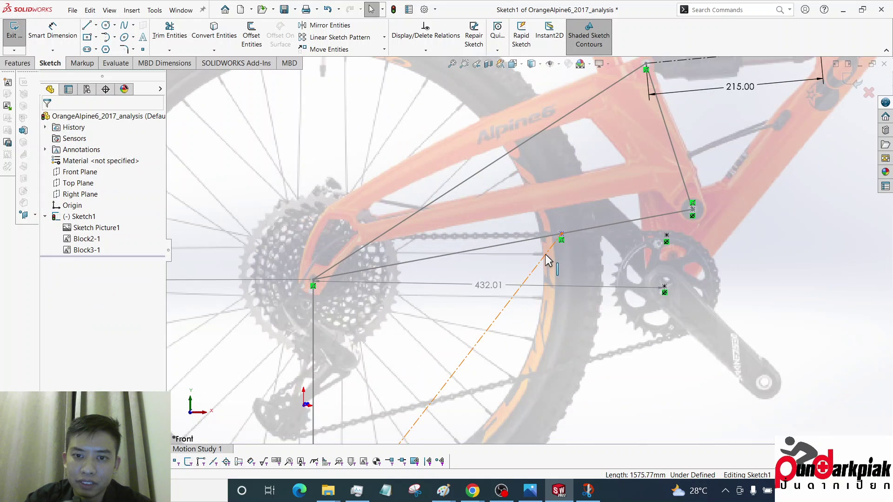
pyautogui.click(562, 234)
pyautogui.press('Escape')
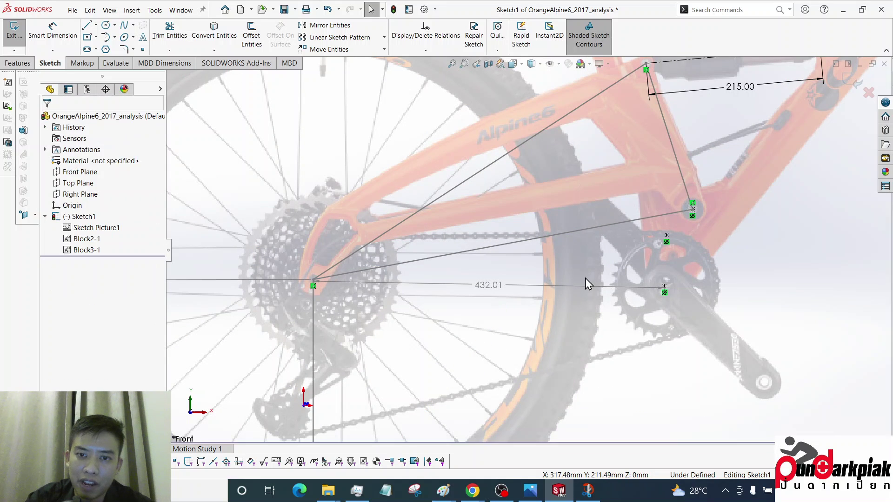
# Draw a circle centred on the rear axle around the cassette's outer edge, with a radius of about 102 mm.
pyautogui.scroll(5, 518, 296)
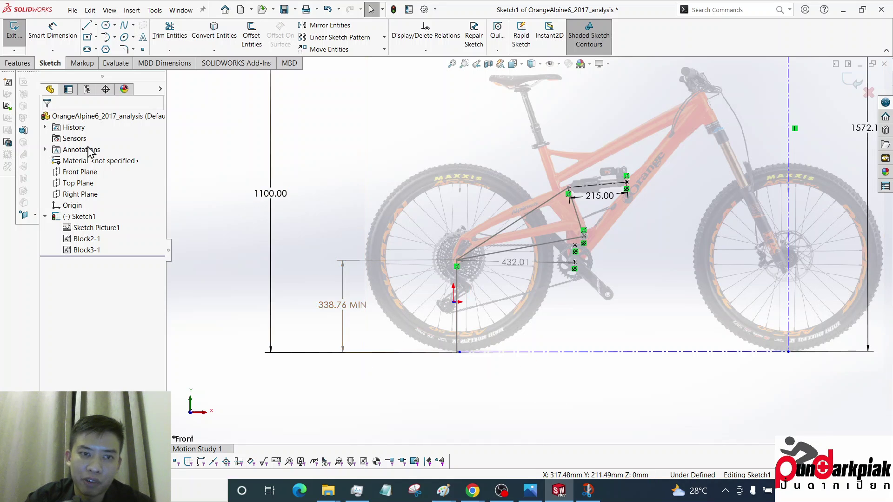
pyautogui.click(106, 25)
pyautogui.scroll(-5, 466, 267)
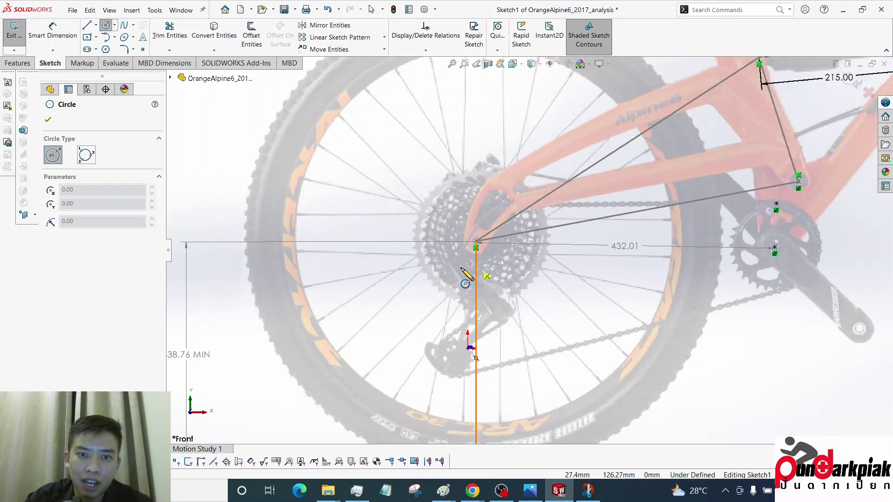
pyautogui.click(482, 235)
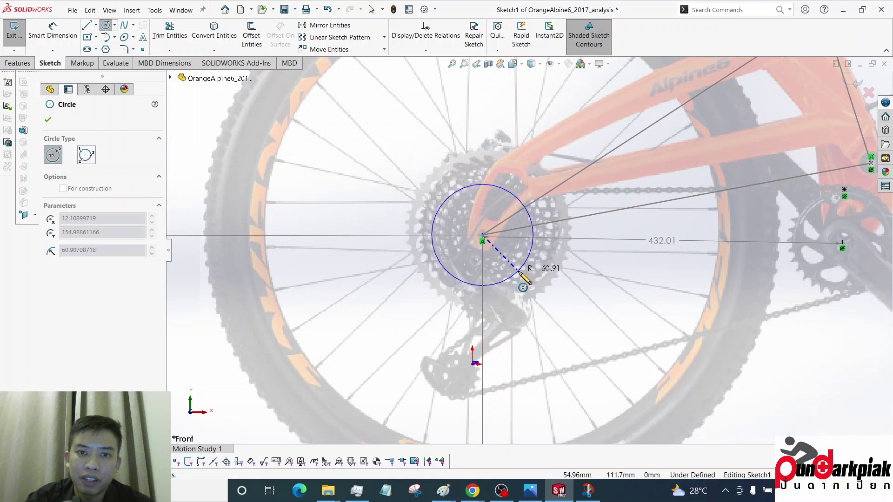
pyautogui.click(543, 298)
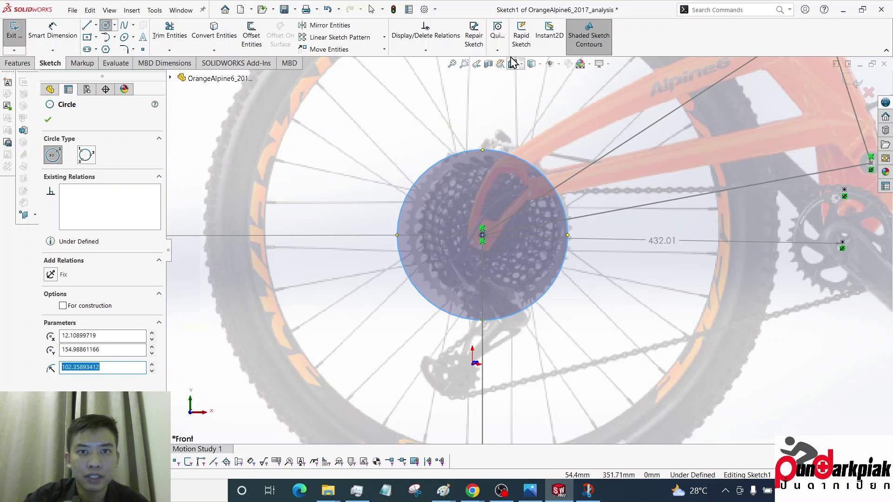
# Make the new rear sprocket circle into a block.
pyautogui.rightClick(504, 153)
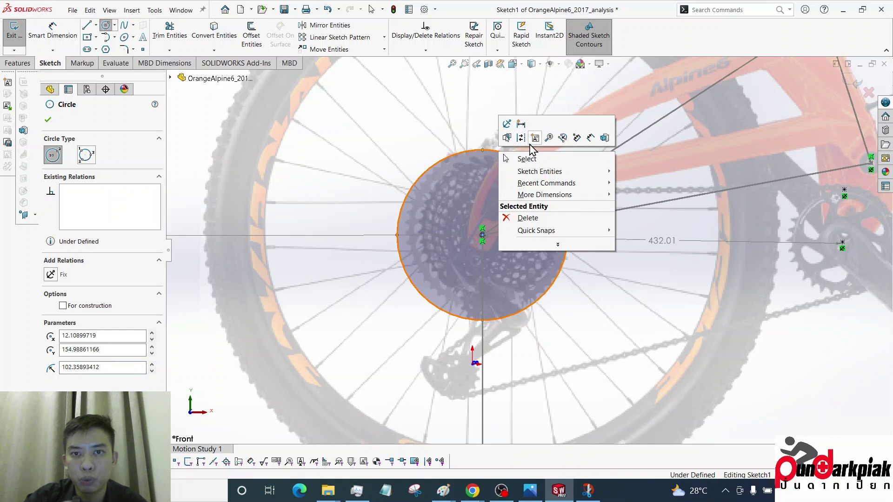
pyautogui.click(535, 137)
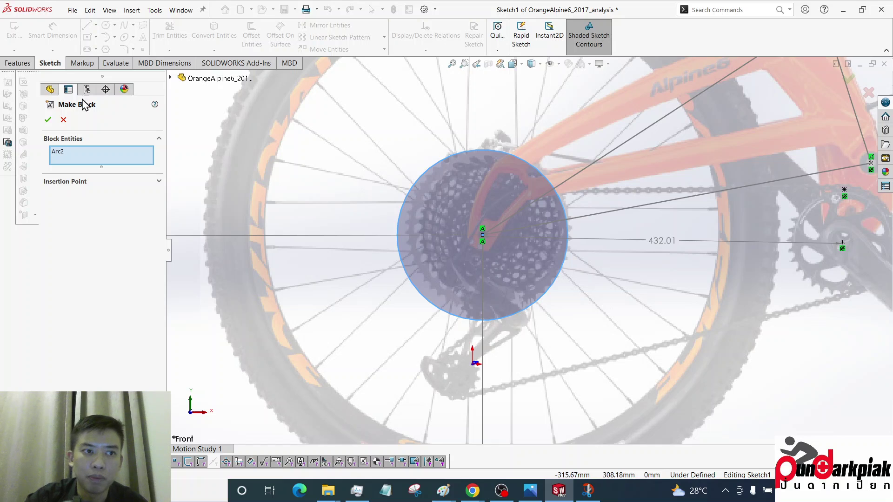
pyautogui.click(46, 120)
pyautogui.click(379, 162)
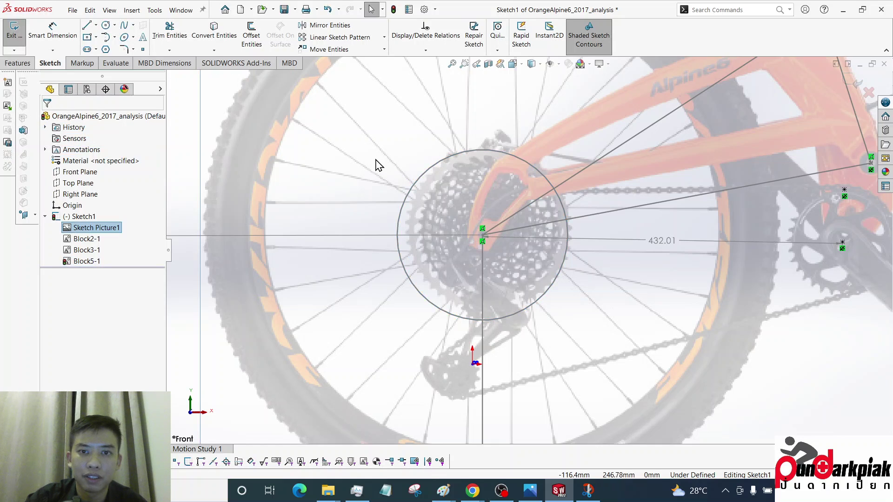
# Try a shock length of 150 mm to check the suspension movement, and undo the change.
pyautogui.scroll(2, 386, 190)
pyautogui.scroll(2, 530, 181)
pyautogui.doubleClick(686, 164)
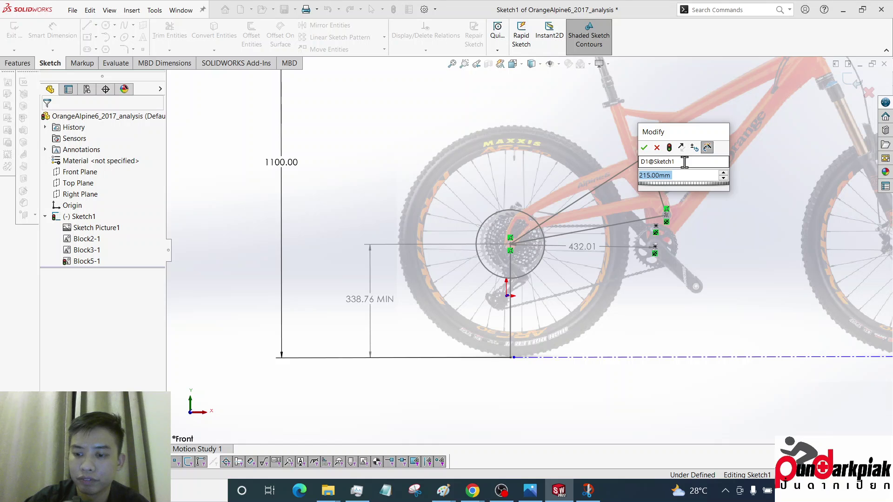
pyautogui.write('150')
pyautogui.press('Return')
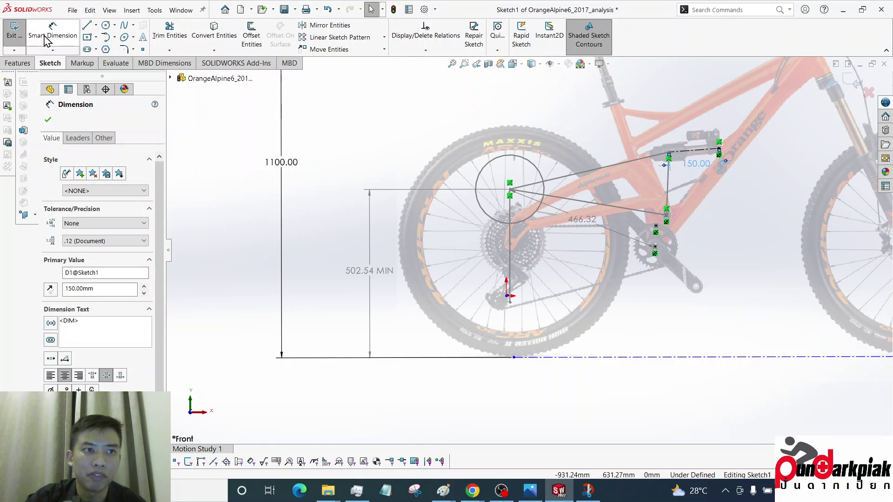
pyautogui.click(326, 9)
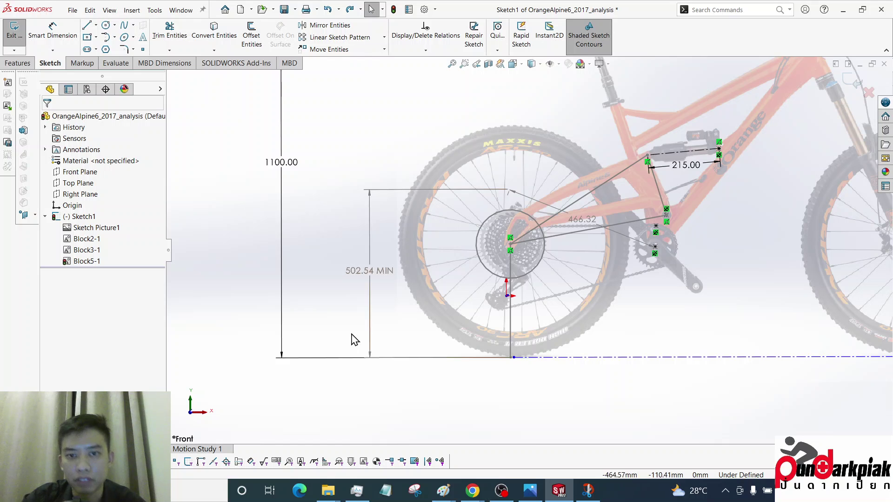
# Draw a chain centerline from the top of the rear sprocket circle to the chainring's top point, and place a point where it crosses the swingarm line.
pyautogui.click(96, 25)
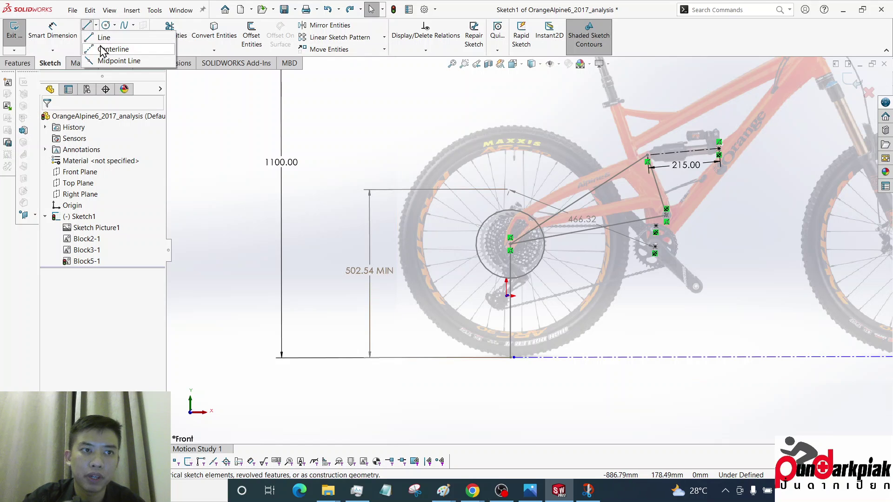
pyautogui.click(119, 46)
pyautogui.scroll(-3, 638, 276)
pyautogui.scroll(-2, 613, 198)
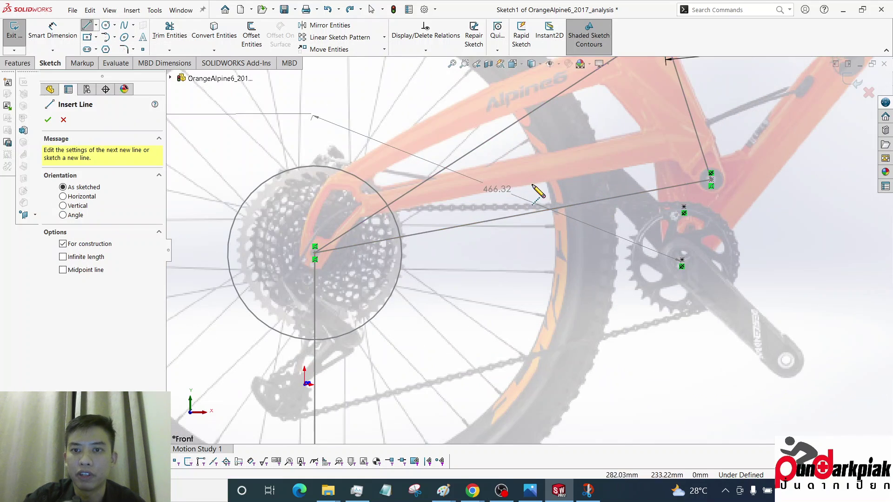
pyautogui.click(315, 166)
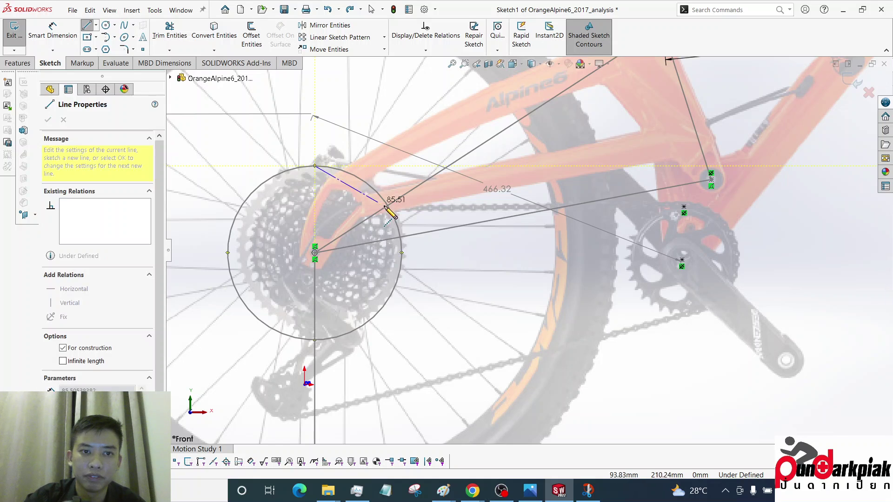
pyautogui.click(683, 206)
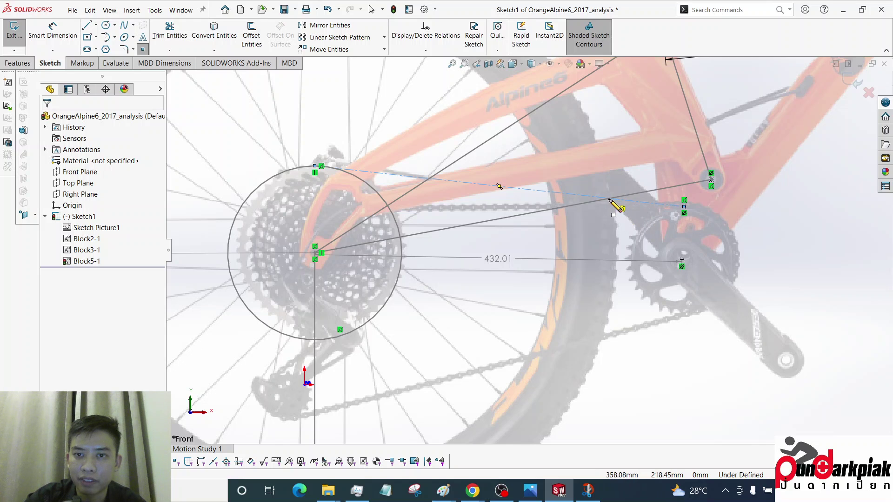
pyautogui.click(315, 254)
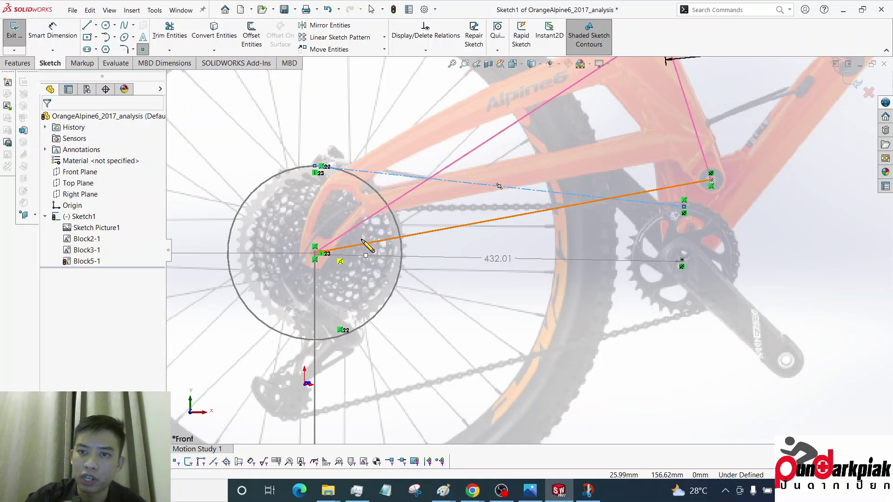
pyautogui.click(711, 179)
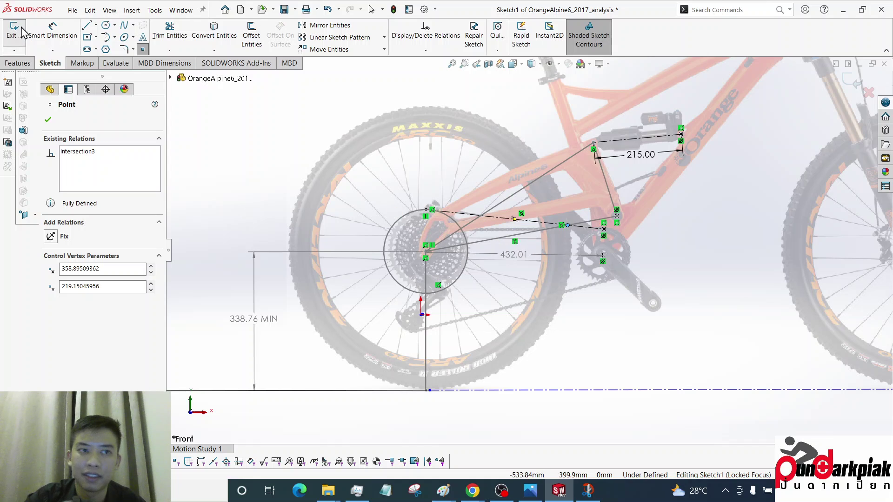
# Draw the anti-squat centerline from the rear ground contact to the chain-line intersection point and extend it collinearly past the front wheel's vertical centerline.
pyautogui.click(96, 24)
pyautogui.click(93, 52)
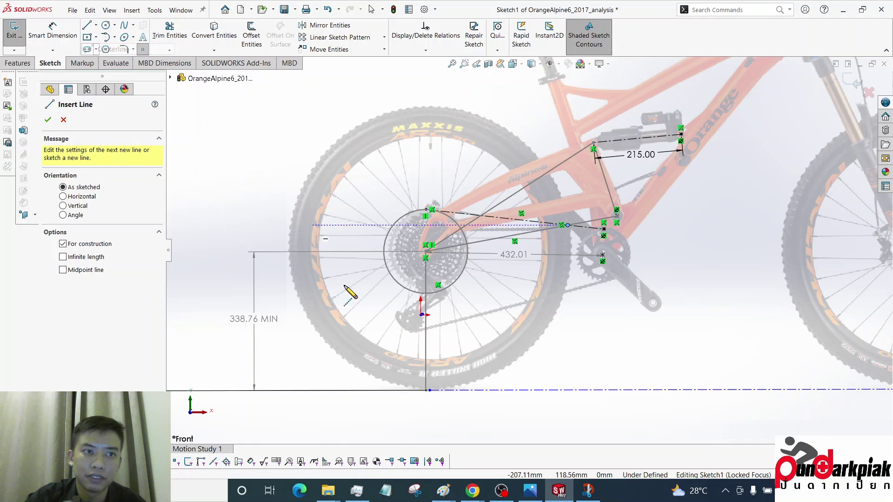
pyautogui.click(426, 391)
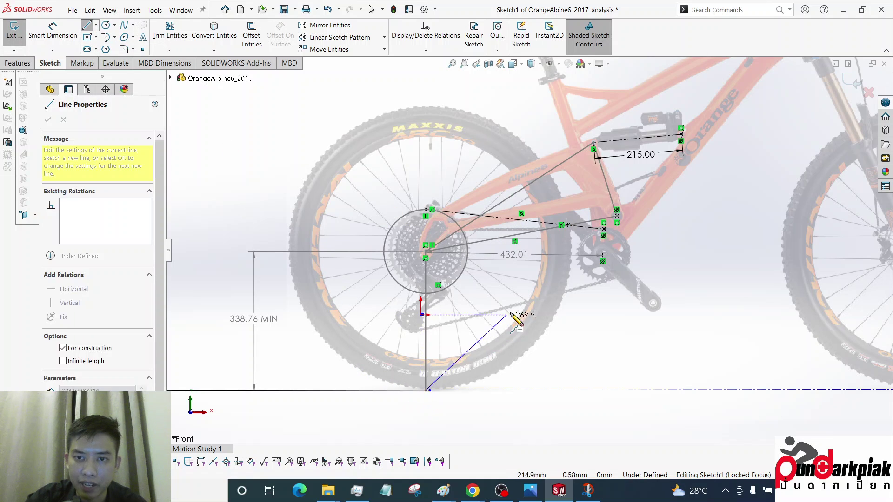
pyautogui.click(566, 226)
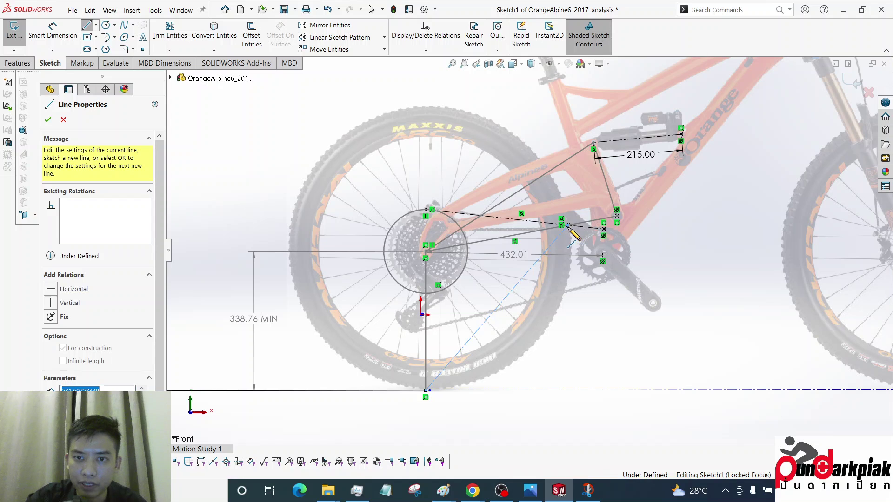
pyautogui.scroll(5, 558, 233)
pyautogui.scroll(-5, 535, 228)
pyautogui.scroll(5, 534, 227)
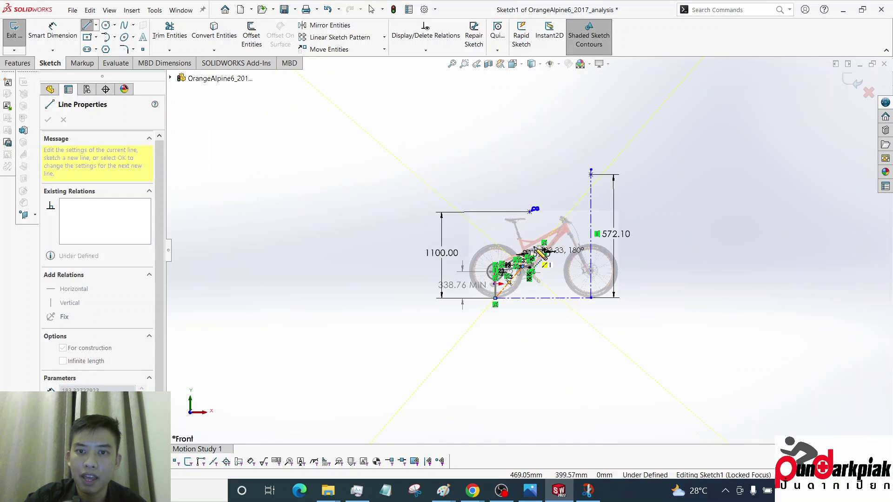
pyautogui.click(618, 156)
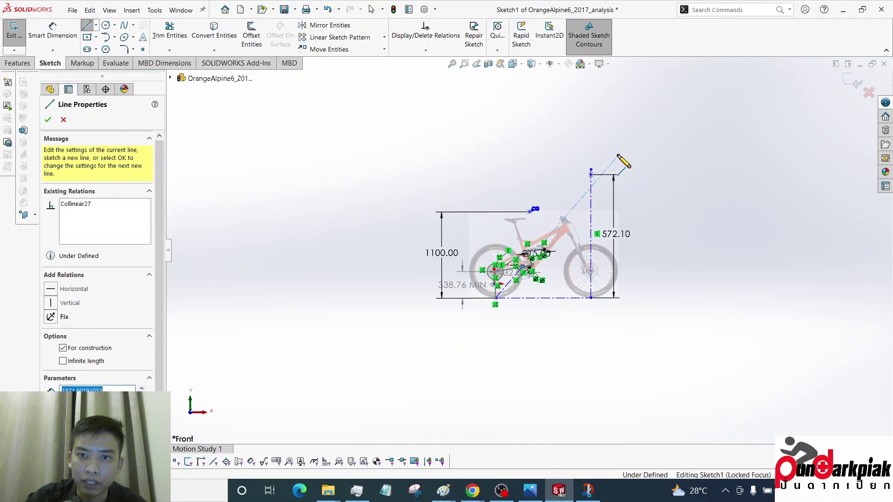
pyautogui.press('Escape')
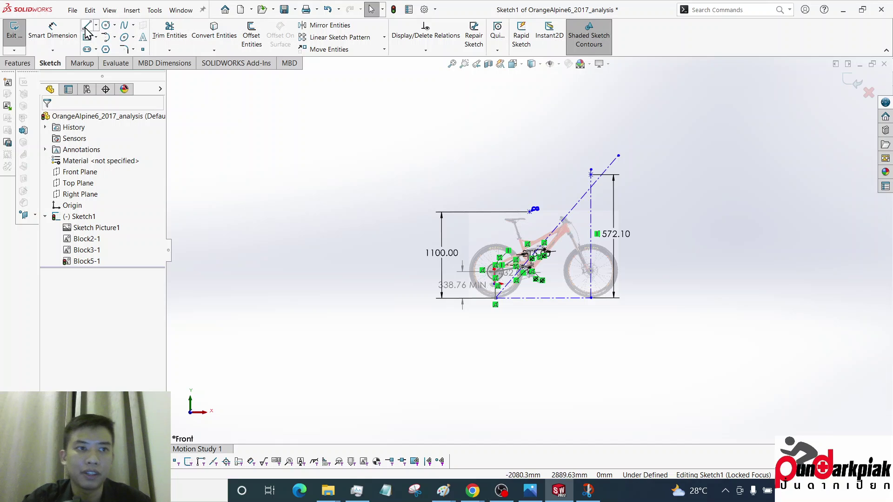
# Place a sketch point where the anti-squat line crosses the front wheel's vertical centerline.
pyautogui.click(142, 49)
pyautogui.scroll(-6, 616, 201)
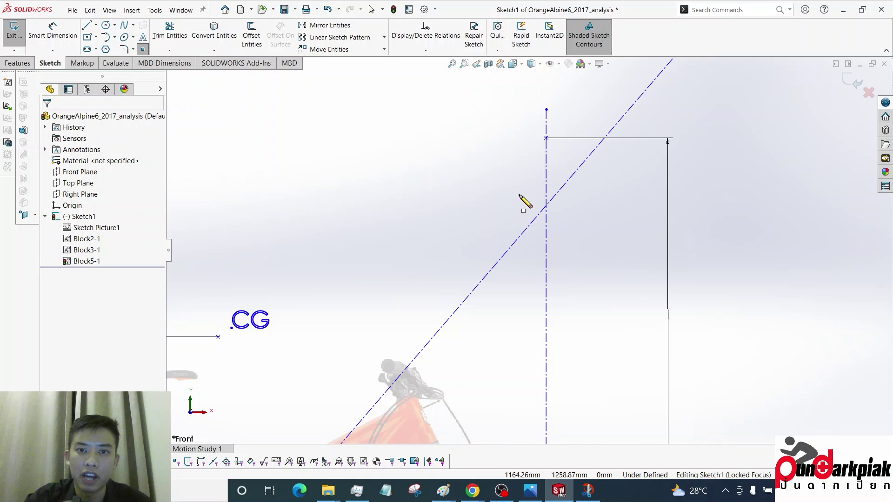
pyautogui.click(545, 206)
# Dimension the height of the anti-squat intersection point above the ground line, accepting the value as measured.
pyautogui.scroll(5, 558, 269)
pyautogui.scroll(-2, 583, 322)
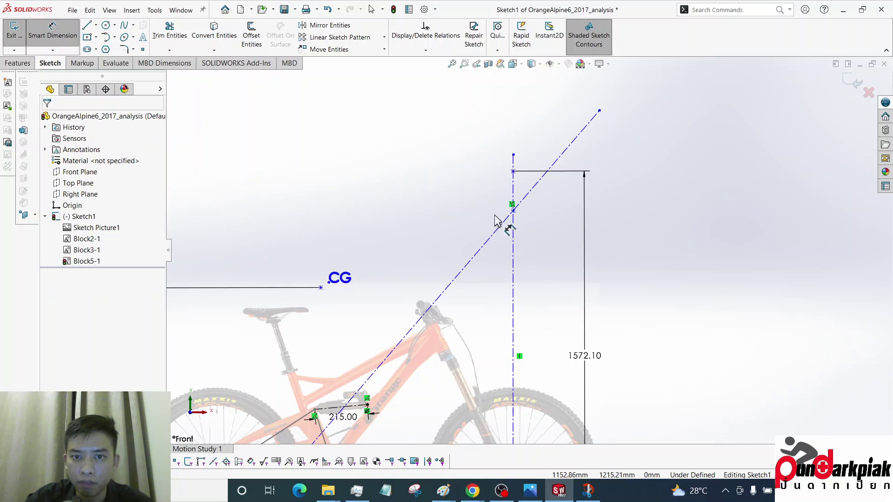
pyautogui.click(513, 211)
pyautogui.scroll(-5, 527, 251)
pyautogui.scroll(-5, 538, 342)
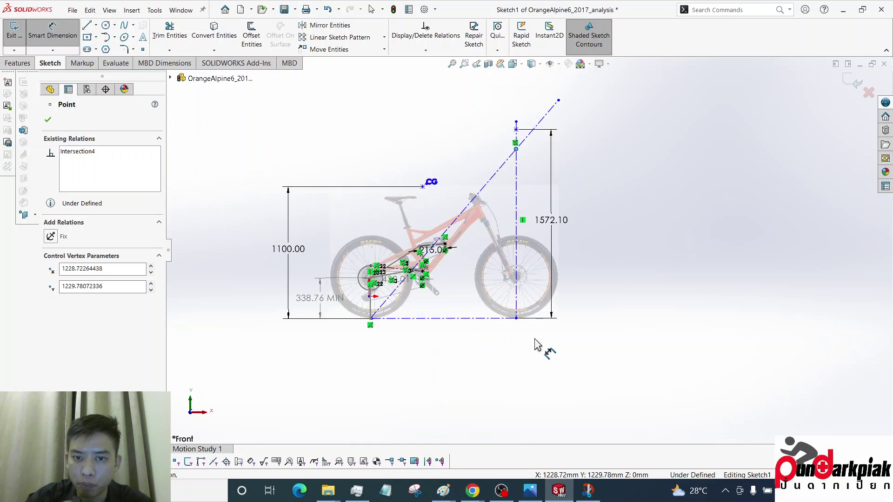
pyautogui.click(492, 298)
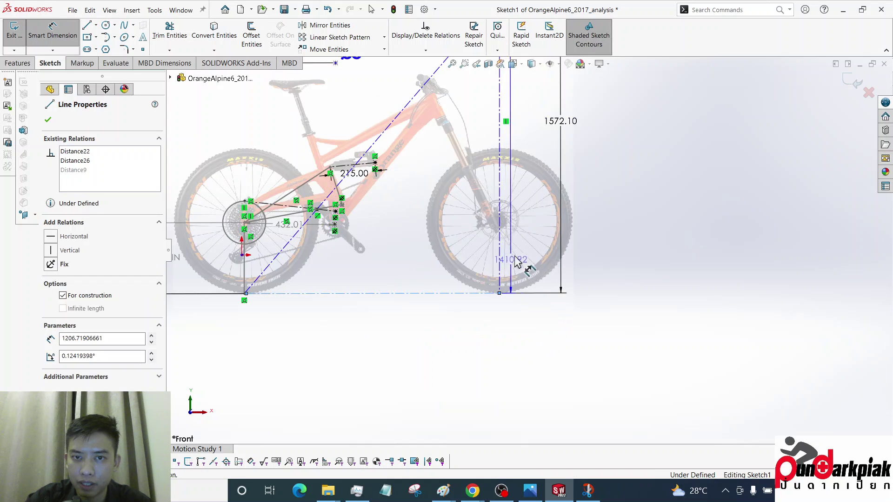
pyautogui.scroll(5, 512, 270)
pyautogui.scroll(-5, 535, 260)
pyautogui.click(534, 259)
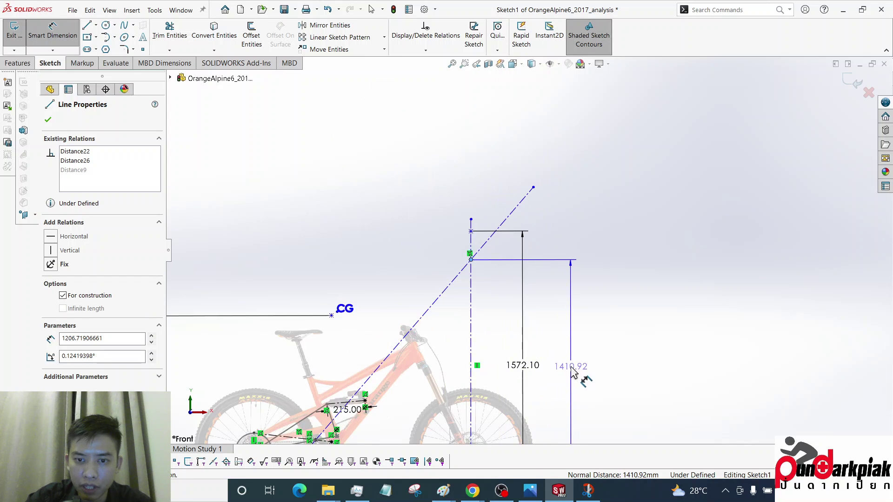
pyautogui.click(572, 369)
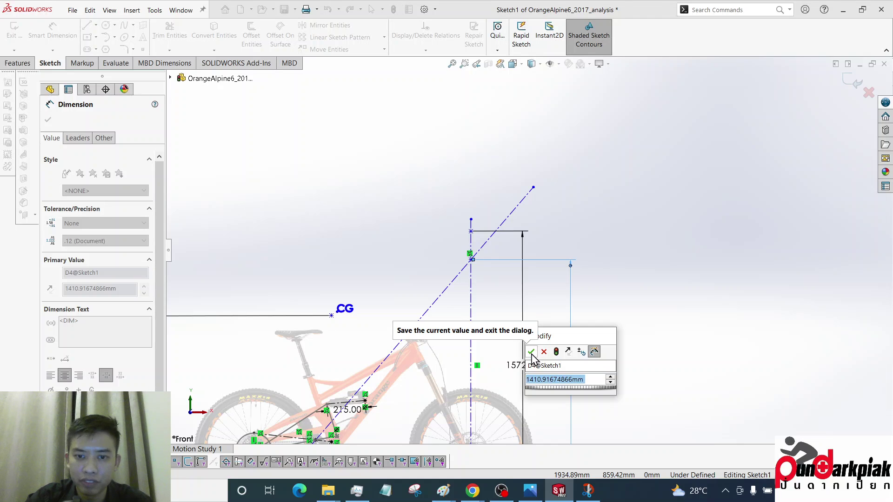
pyautogui.click(531, 352)
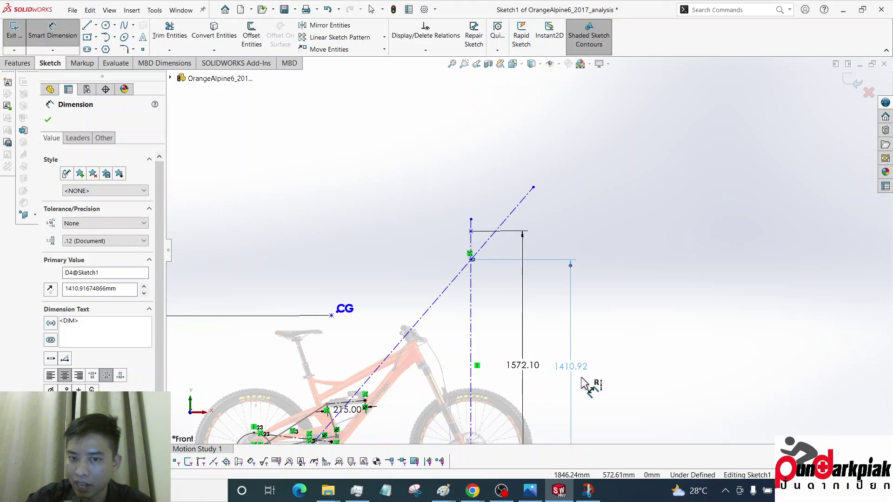
# Calculate the anti-squat percentage in Calculator as 1411 ÷ 1100 × 100, and close the calculator.
pyautogui.press('XF86Calculator')
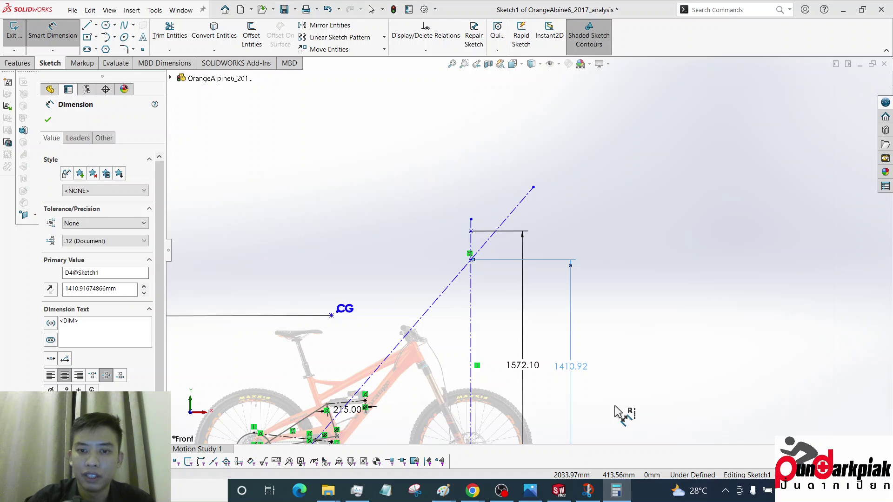
pyautogui.write('1')
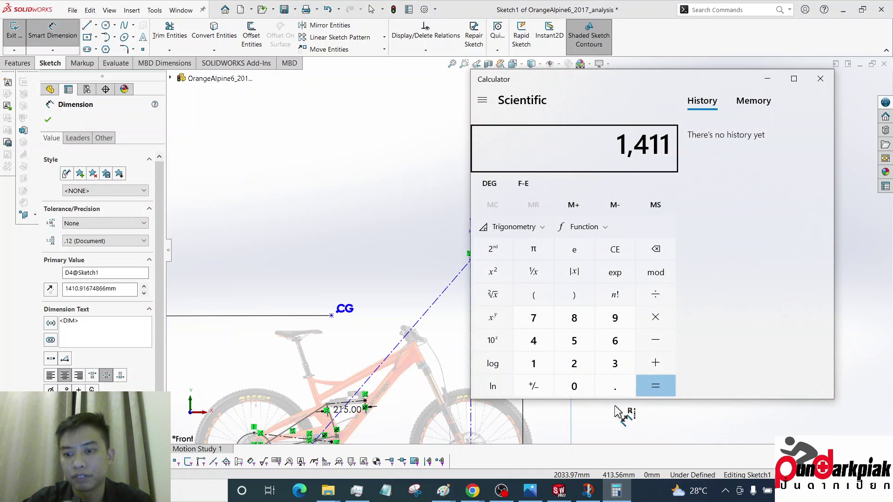
pyautogui.write('411 ÷ 1100')
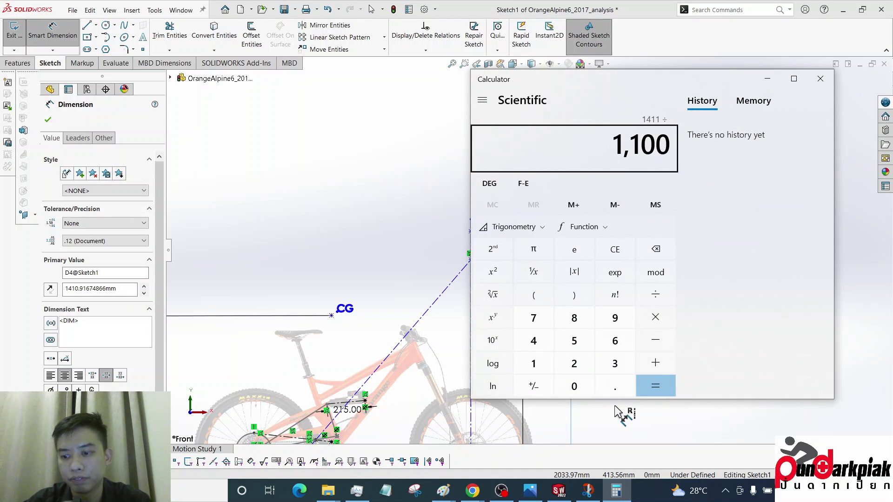
pyautogui.press('Return')
pyautogui.write('*100')
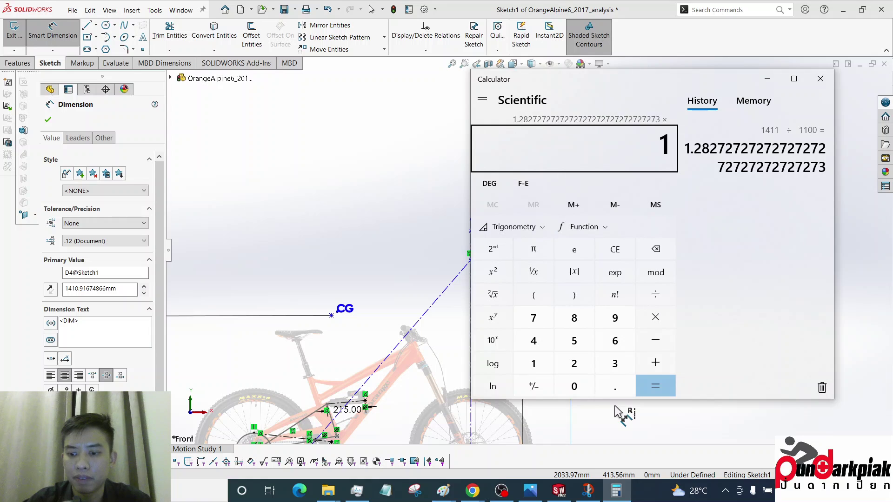
pyautogui.press('Return')
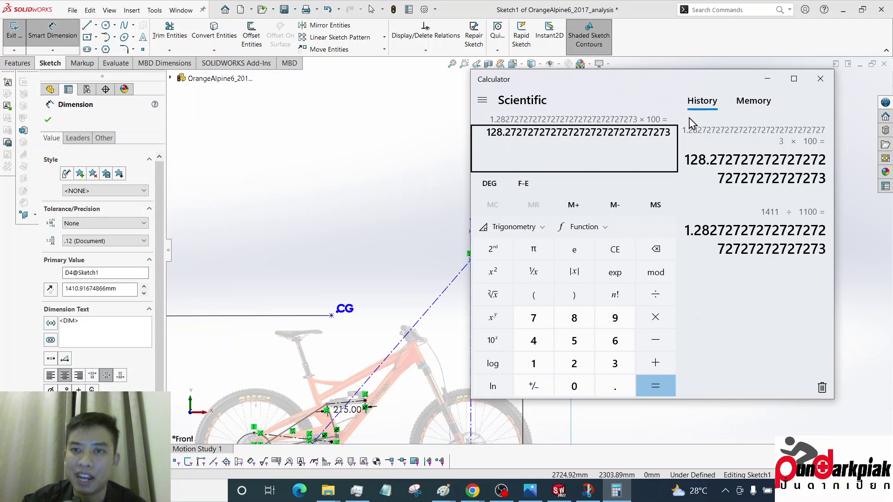
pyautogui.click(820, 79)
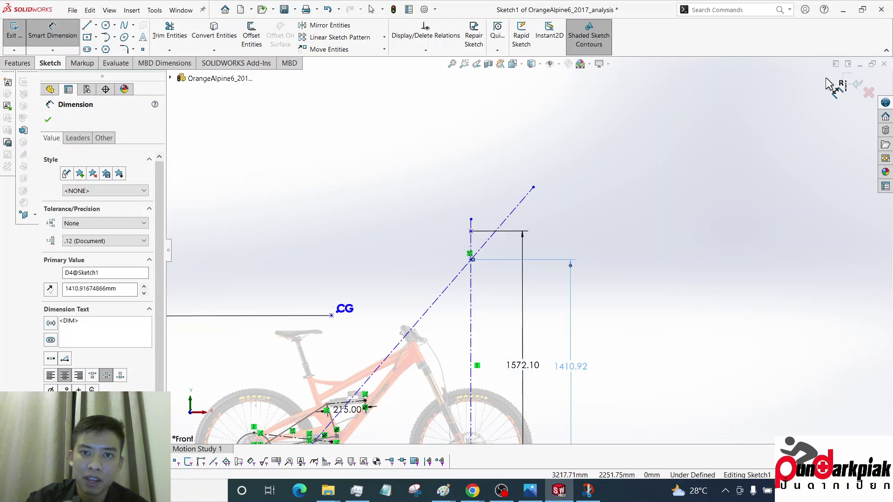
pyautogui.scroll(5, 658, 281)
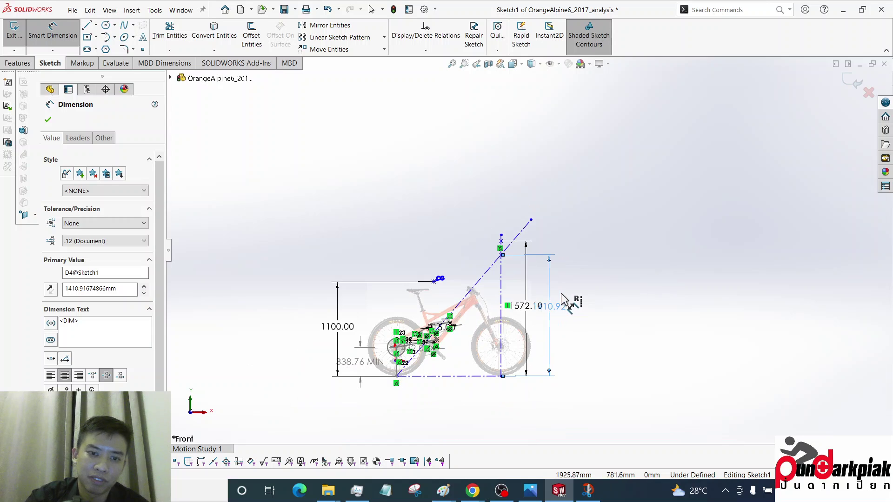
pyautogui.scroll(-1, 393, 333)
pyautogui.scroll(-1, 612, 342)
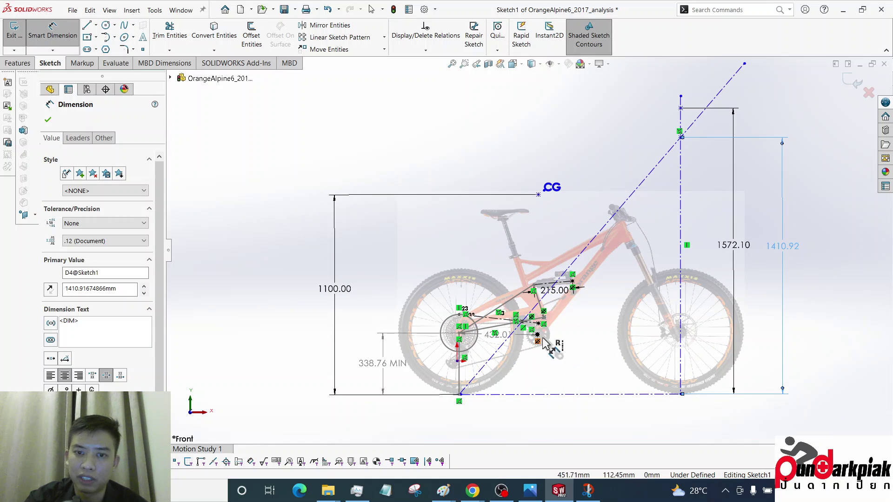
pyautogui.scroll(-2, 545, 321)
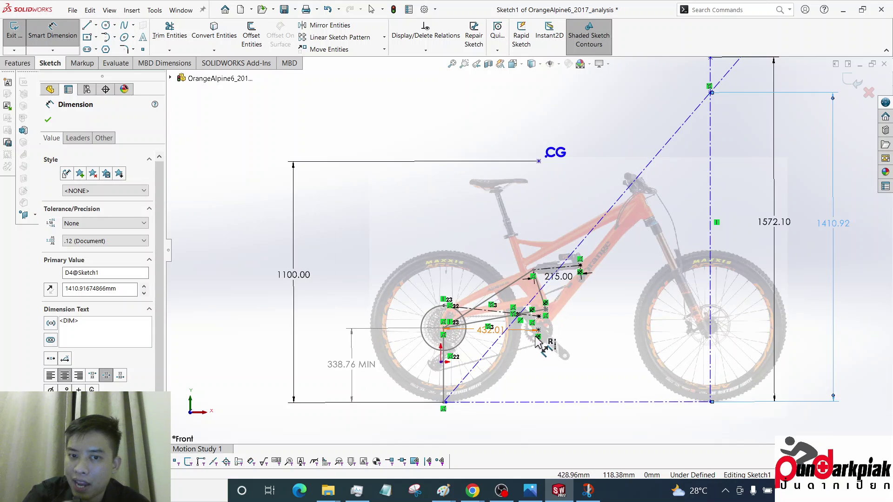
pyautogui.press('Escape')
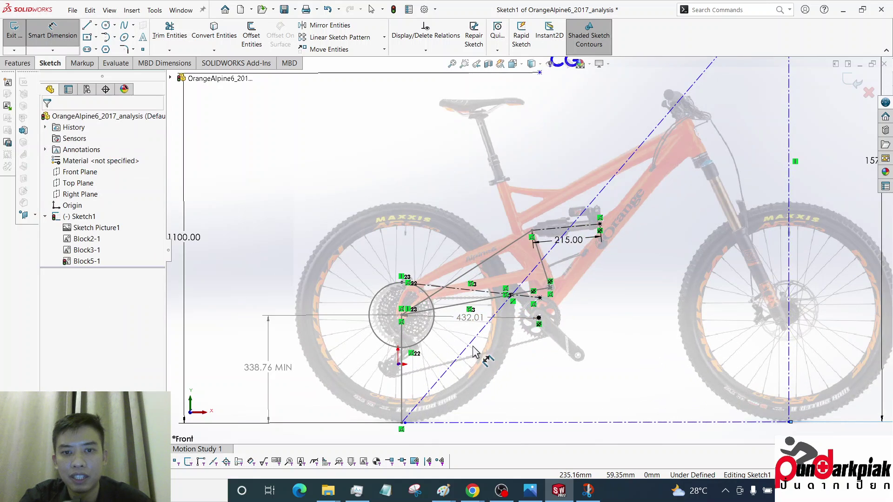
# Delete both segments of the anti-squat line, from the rear ground contact up to the front wheel's vertical centerline.
pyautogui.click(473, 350)
pyautogui.press('Escape')
pyautogui.scroll(2, 609, 261)
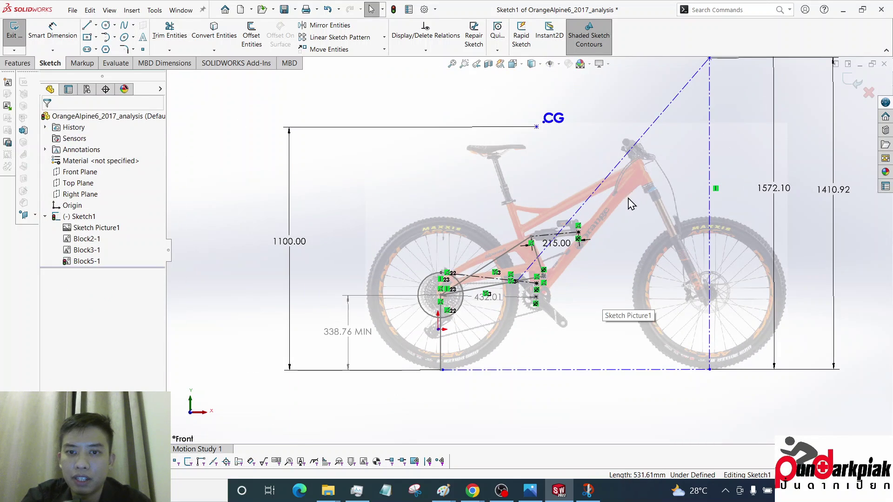
pyautogui.click(629, 149)
pyautogui.press('Delete')
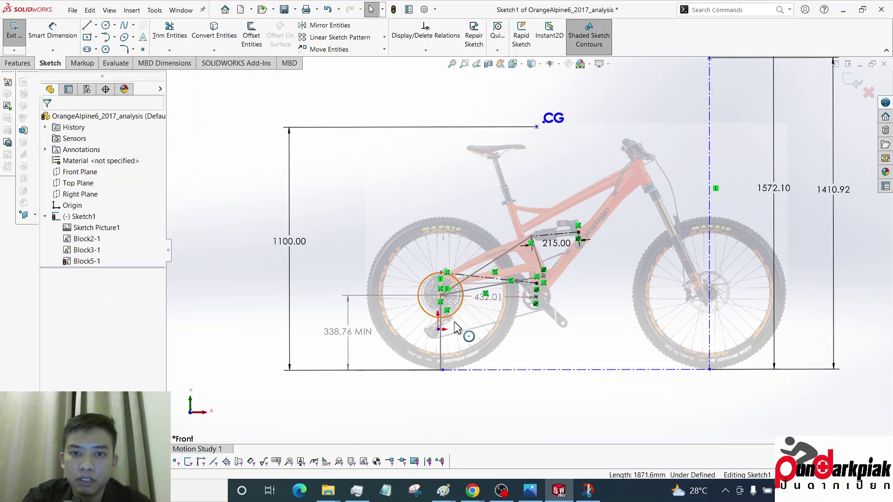
# Set the shock's eye-to-eye length dimension to 215-(63*0.3) mm to compress the suspension.
pyautogui.scroll(-3, 470, 284)
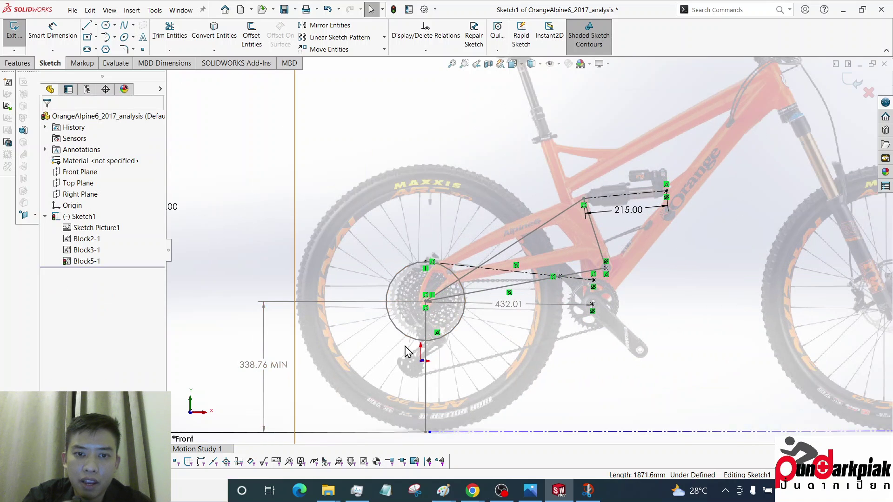
pyautogui.doubleClick(627, 210)
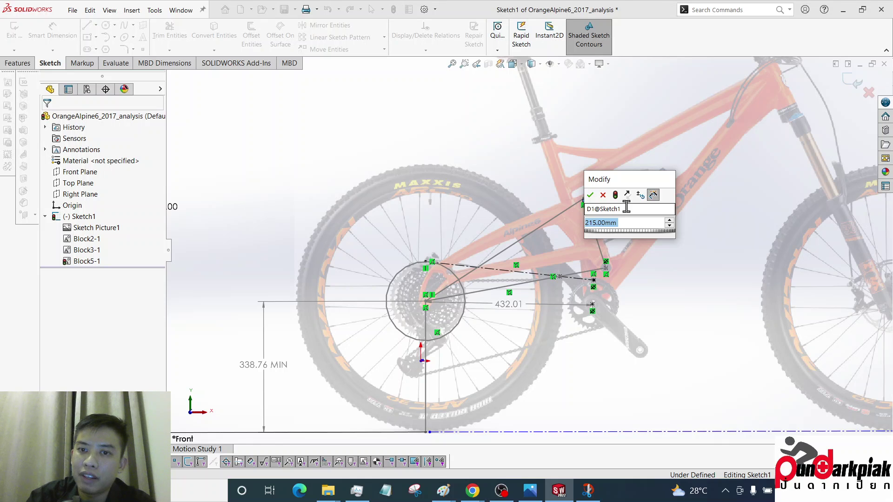
pyautogui.write('215')
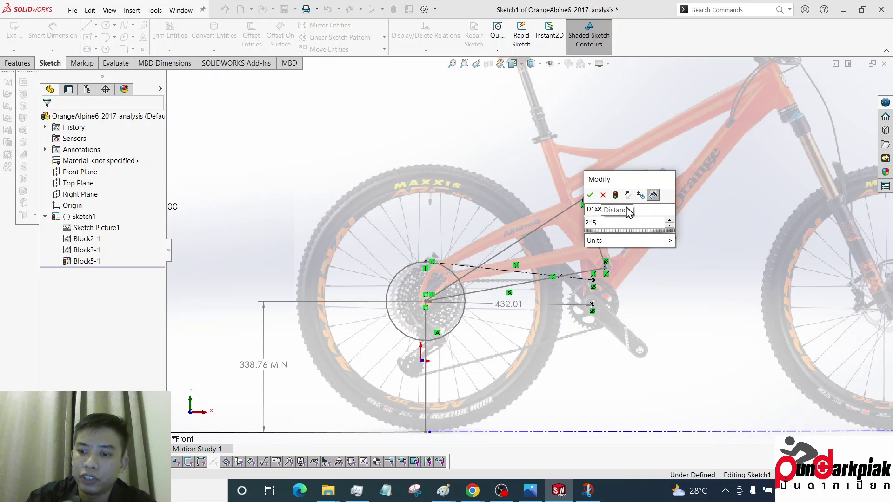
pyautogui.write('-(')
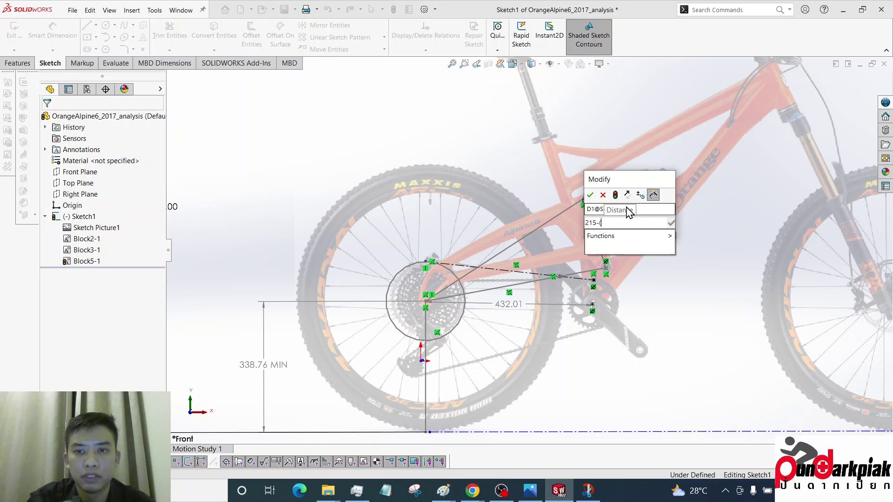
pyautogui.write('63')
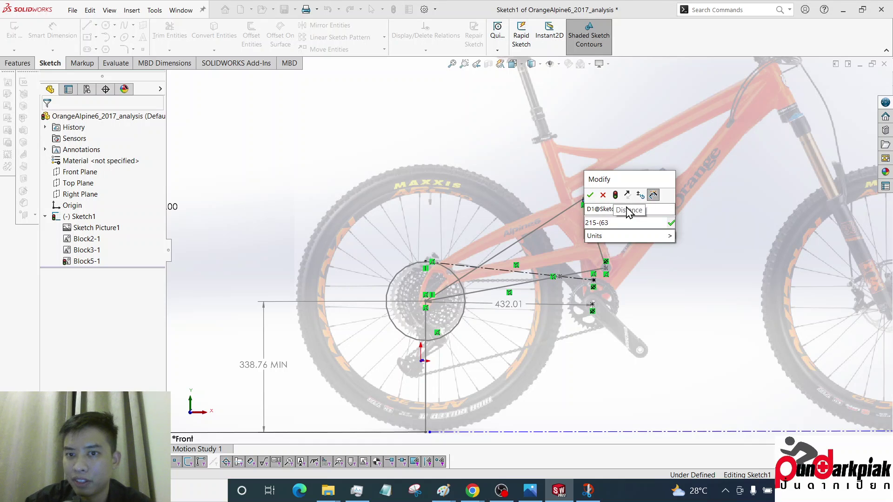
pyautogui.write('*')
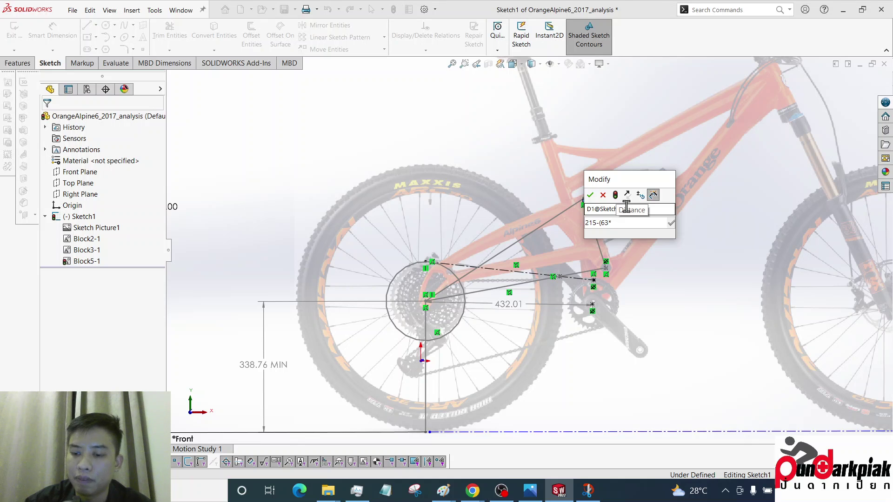
pyautogui.write('0.3')
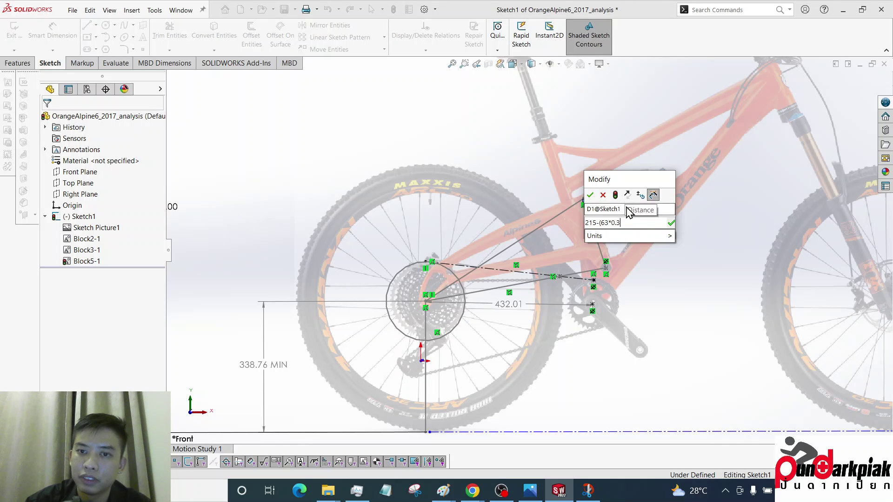
pyautogui.write(')')
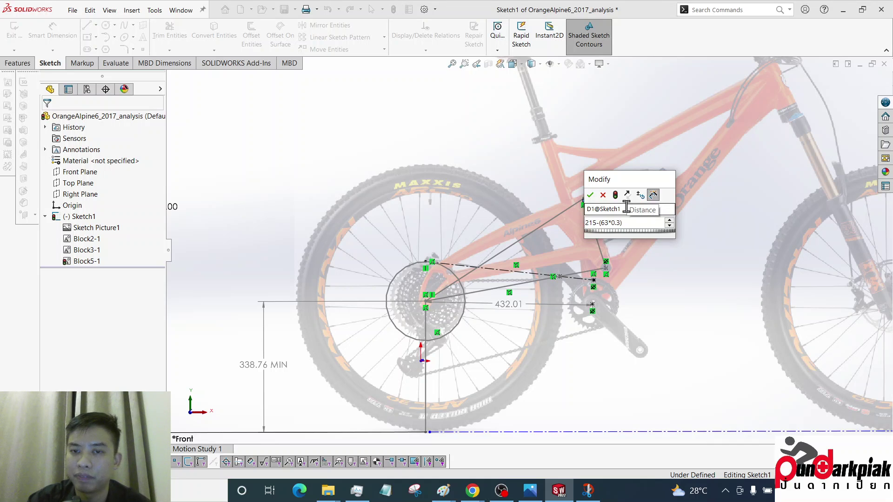
pyautogui.press('Return')
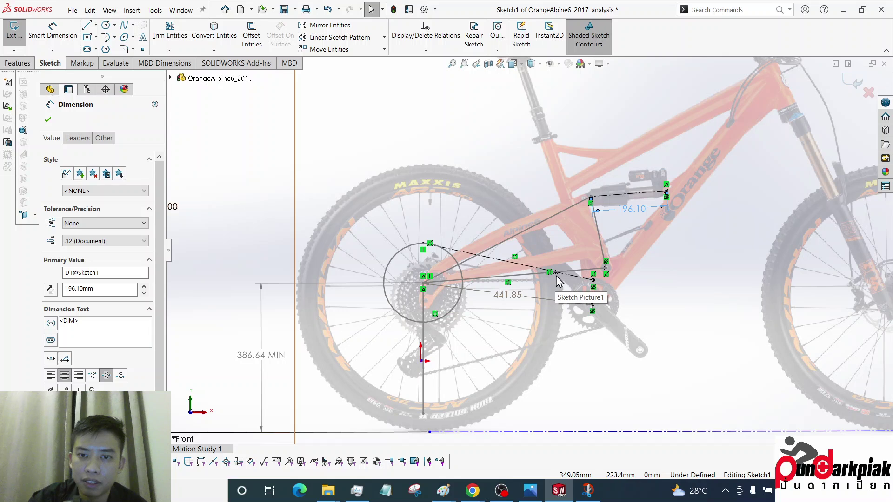
# Draw a line from the rear vertical line's lower end through the chain-line intersection, extend it collinearly past the front vertical centerline, and place a point at that crossing.
pyautogui.click(86, 25)
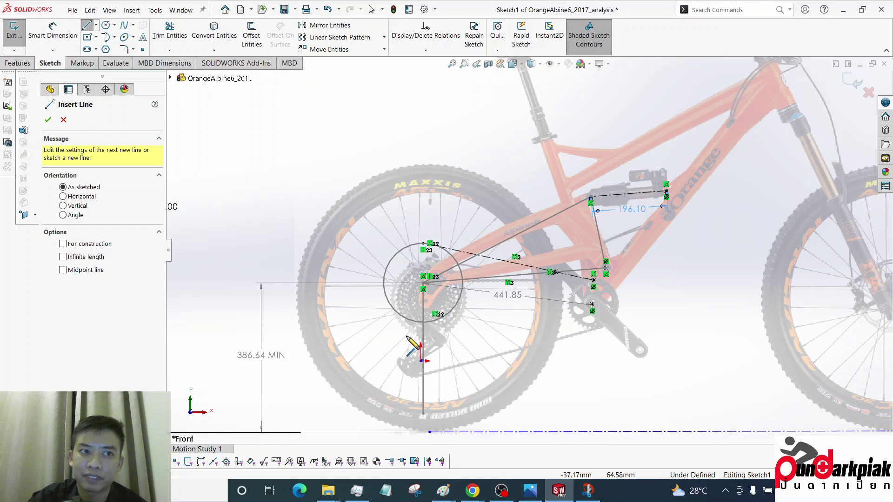
pyautogui.click(423, 414)
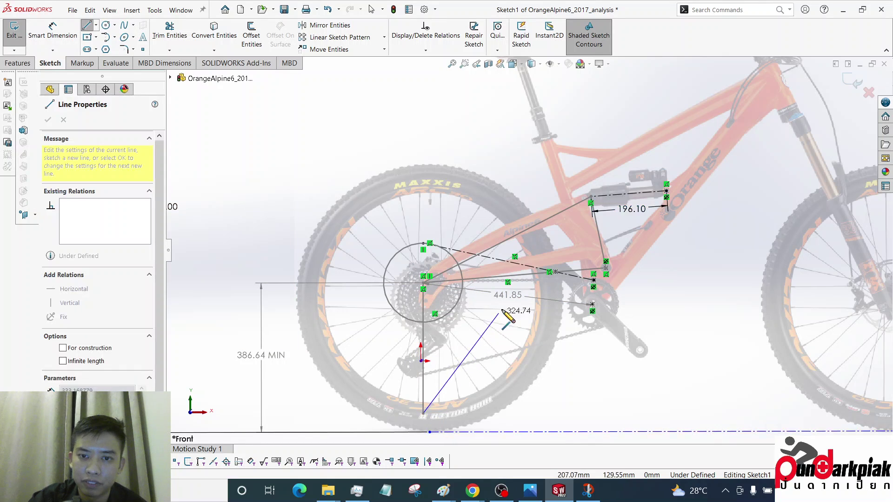
pyautogui.click(555, 272)
pyautogui.scroll(5, 556, 272)
pyautogui.scroll(-3, 625, 156)
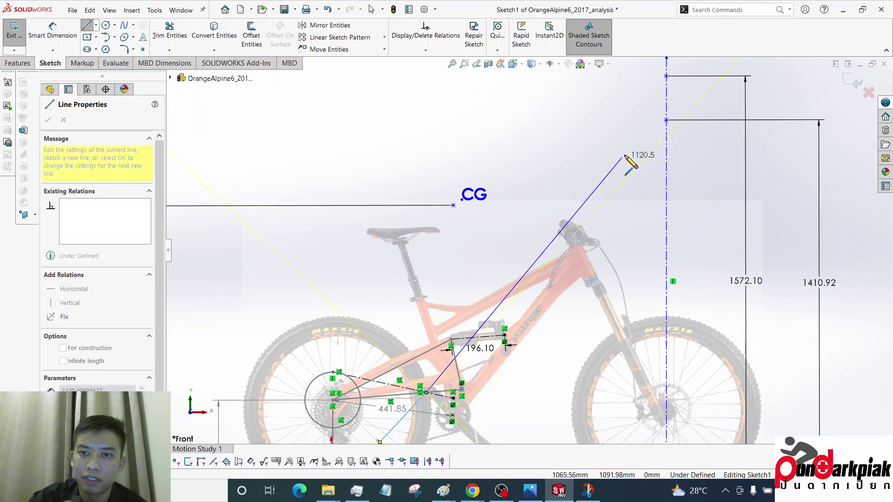
pyautogui.click(666, 120)
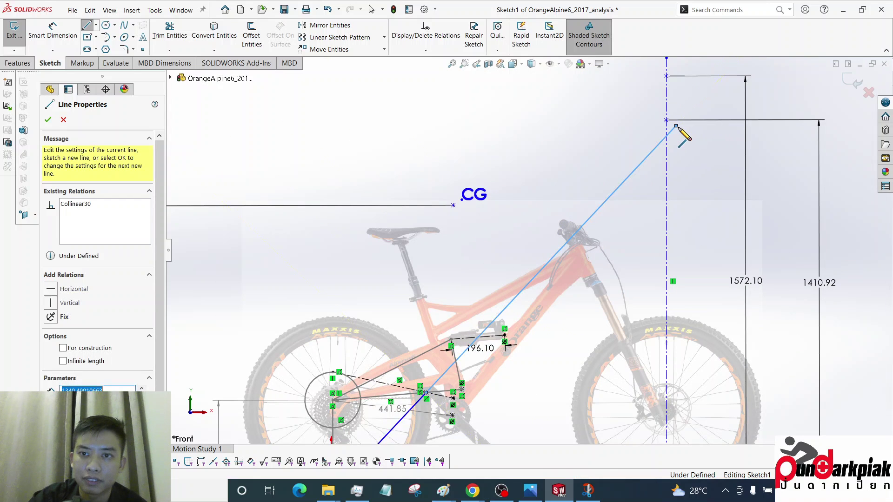
pyautogui.click(143, 49)
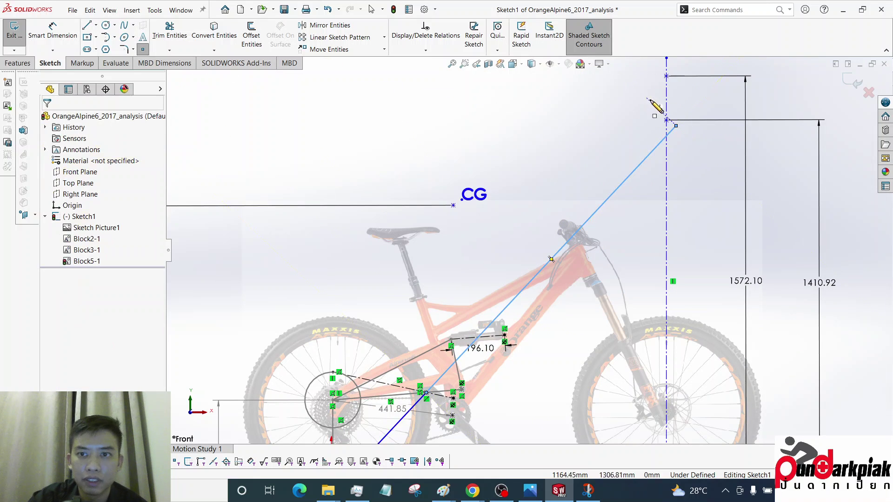
pyautogui.click(667, 136)
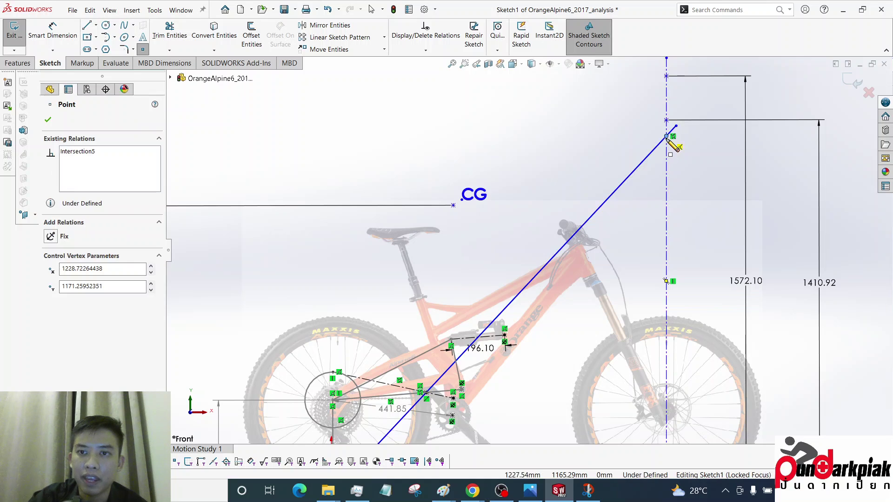
# Dimension the new crossing point's height above the ground line, accepting the measured value, and make the dimension driven.
pyautogui.click(55, 33)
pyautogui.click(667, 136)
pyautogui.press('f')
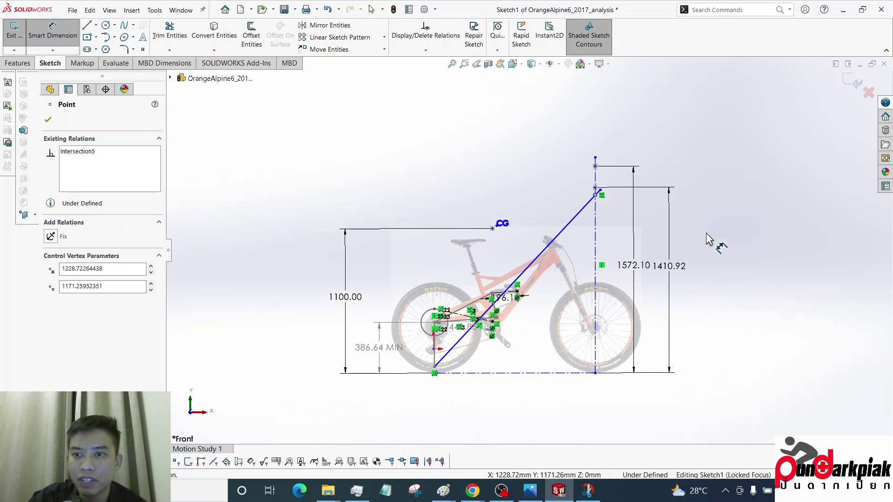
pyautogui.click(596, 368)
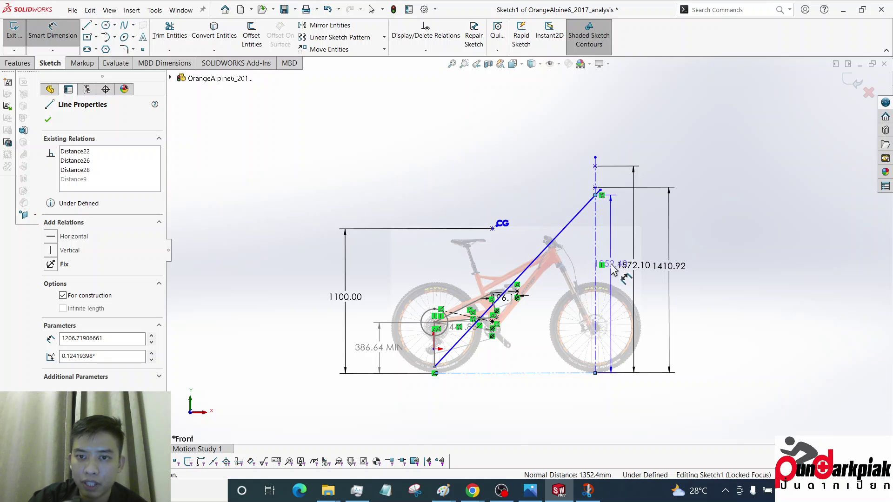
pyautogui.click(628, 249)
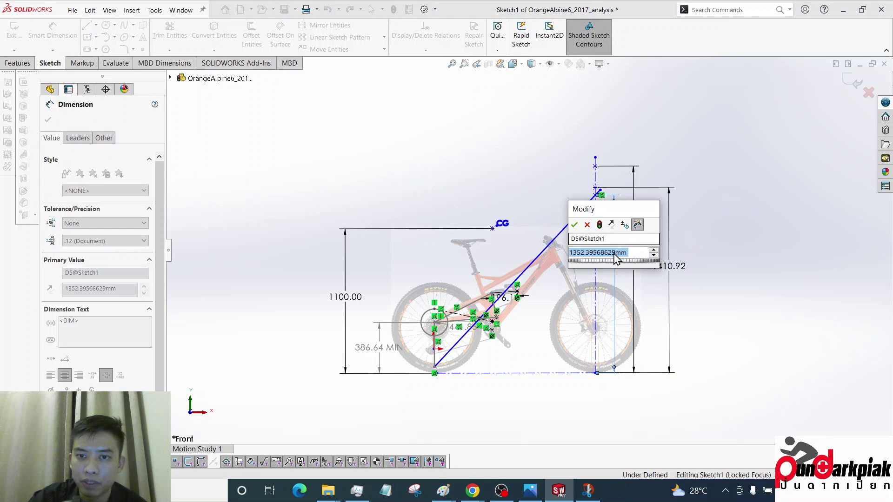
pyautogui.click(575, 226)
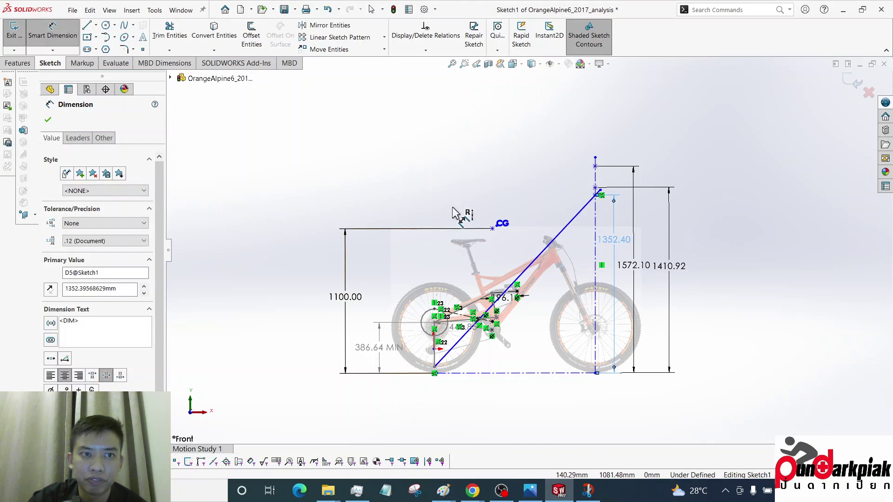
pyautogui.press('Escape')
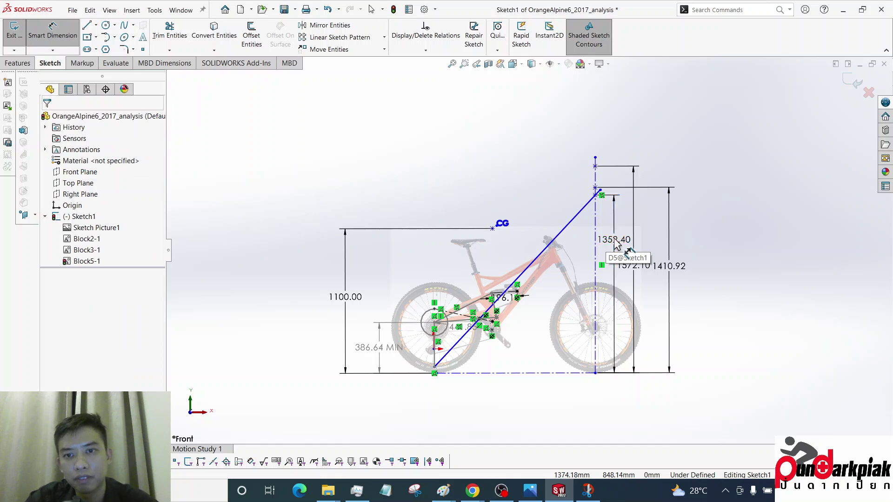
pyautogui.rightClick(614, 245)
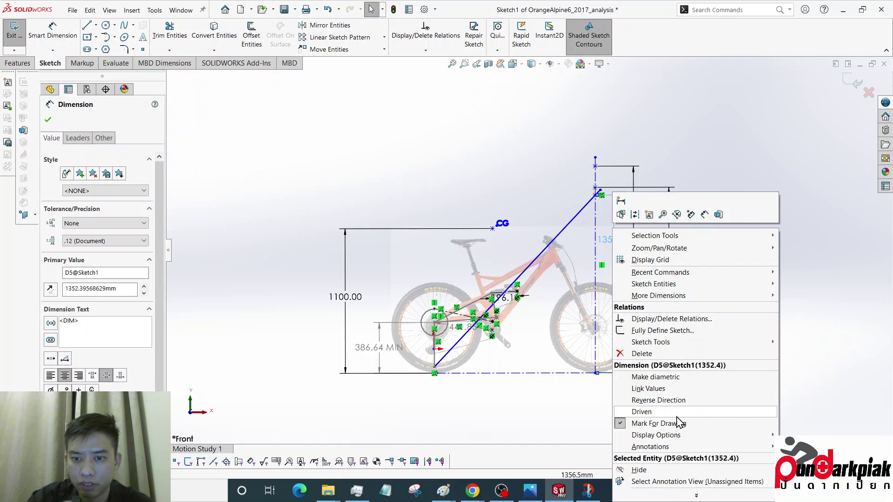
pyautogui.press('Escape')
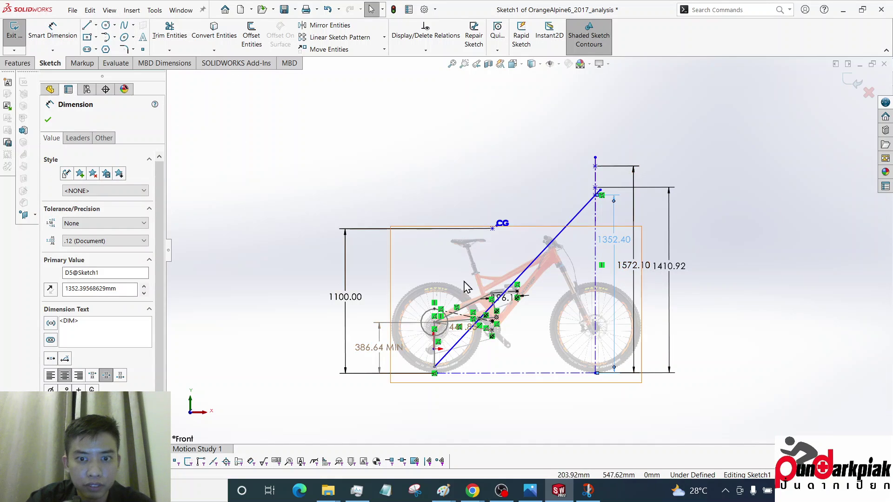
# Calculate the anti-squat percentage in Calculator as 1352 ÷ 1100 × 100, and close the calculator.
pyautogui.scroll(-2, 499, 337)
pyautogui.scroll(-1, 669, 214)
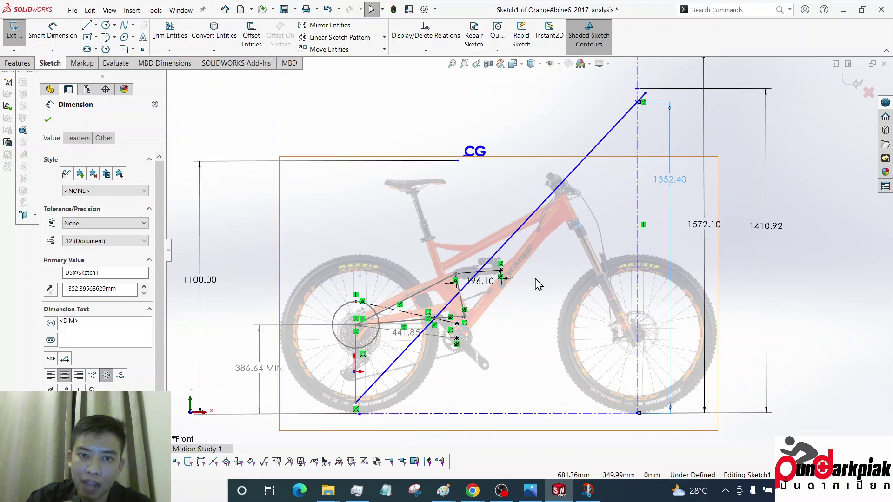
pyautogui.click(597, 494)
pyautogui.write('1352')
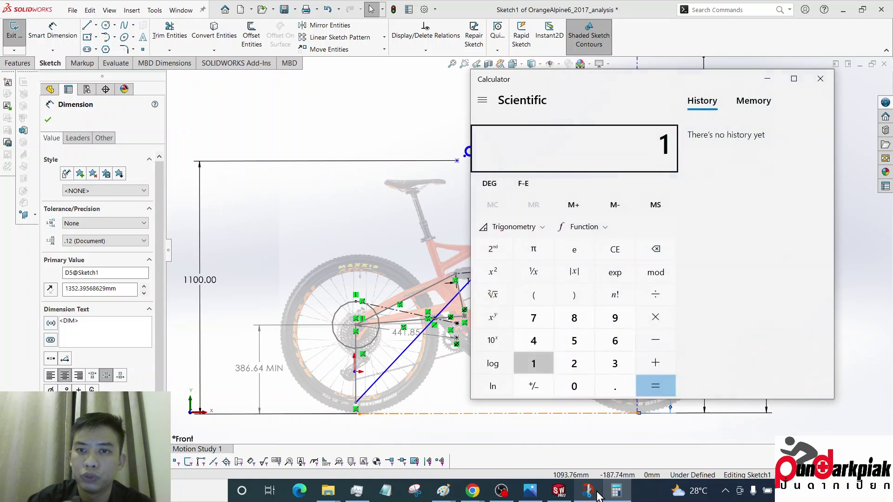
pyautogui.press('/')
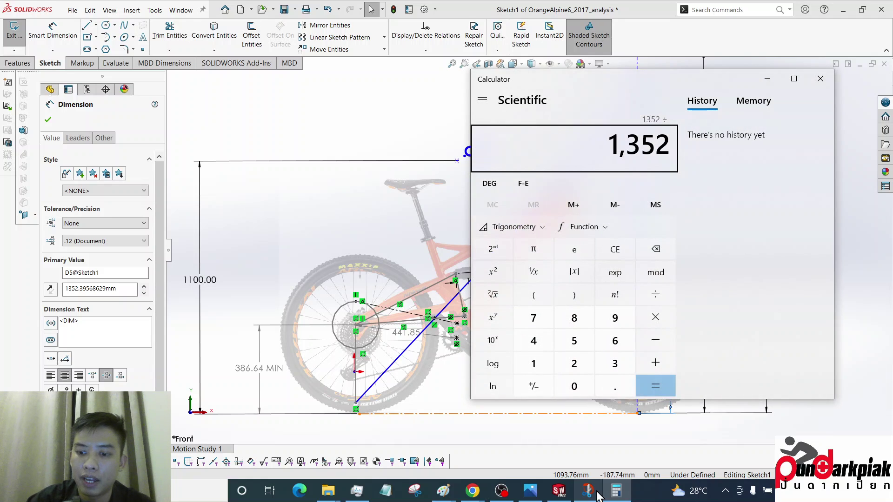
pyautogui.write('1100')
pyautogui.press('Return')
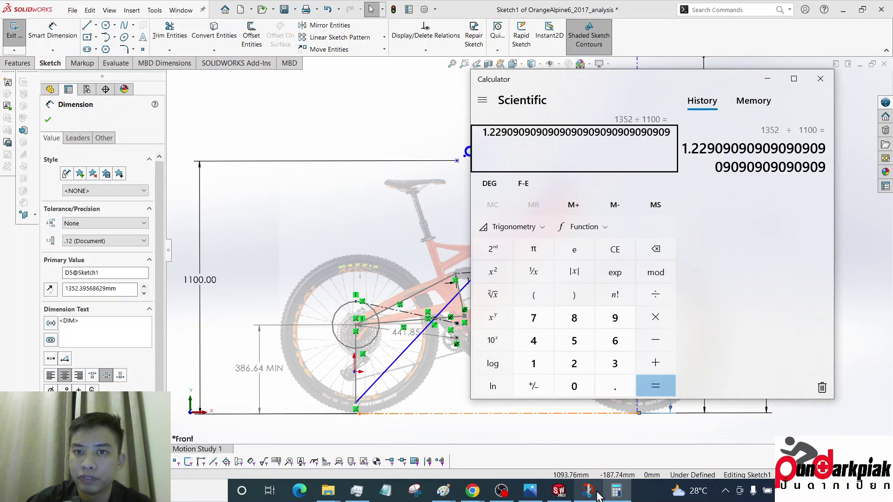
pyautogui.press('*')
pyautogui.write('100')
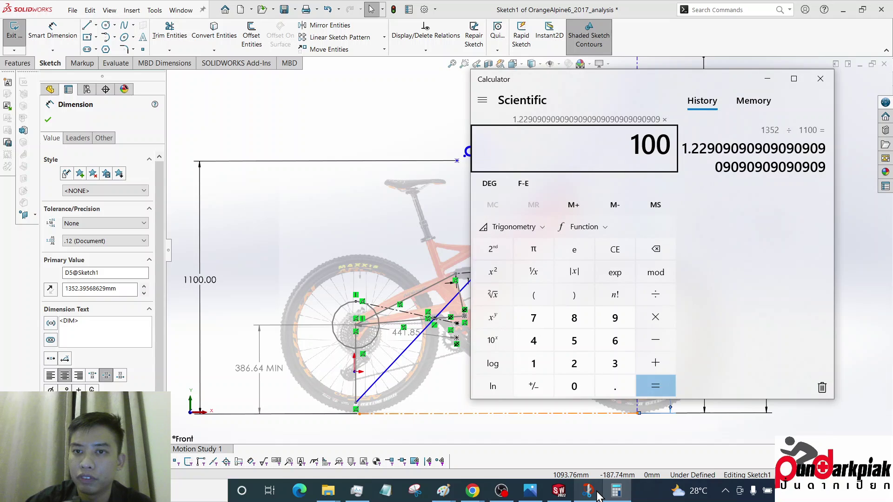
pyautogui.press('Return')
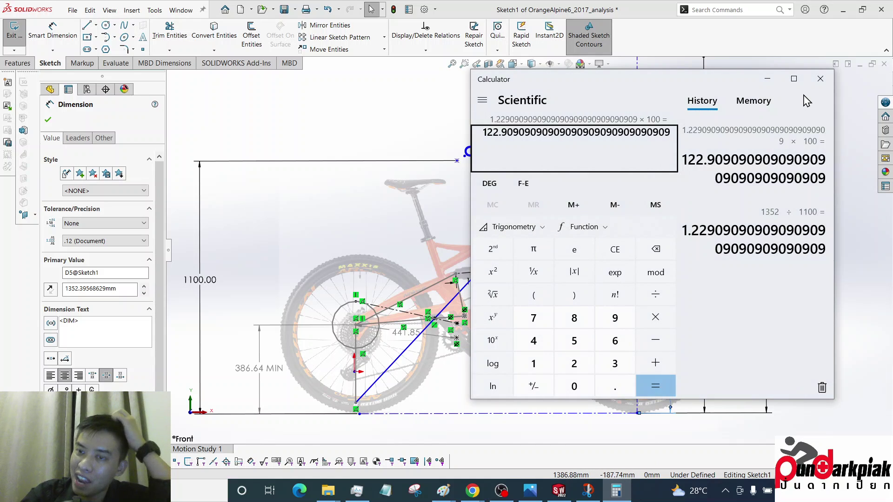
pyautogui.click(820, 79)
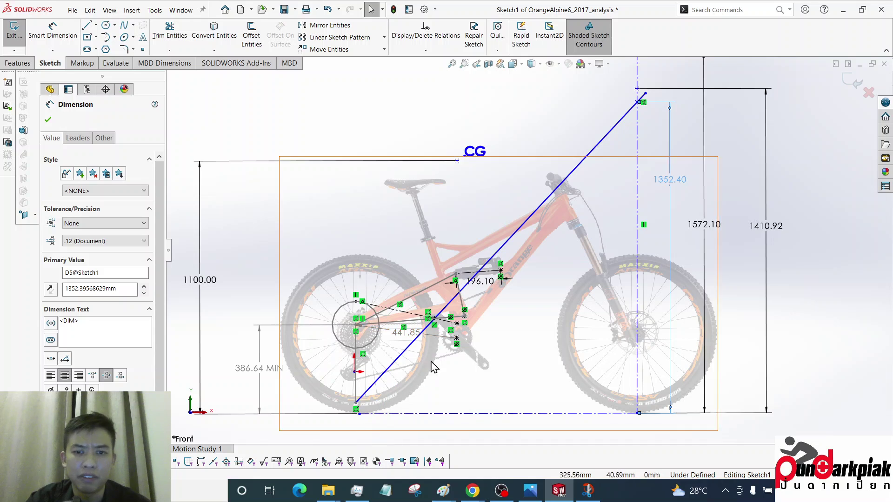
# Try a shock eye-to-eye length of 155 mm, and undo the change.
pyautogui.doubleClick(487, 285)
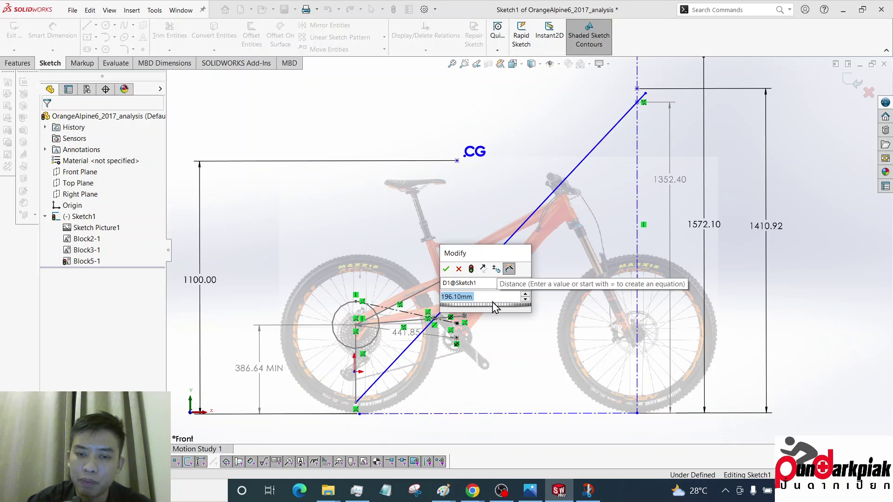
pyautogui.write('155')
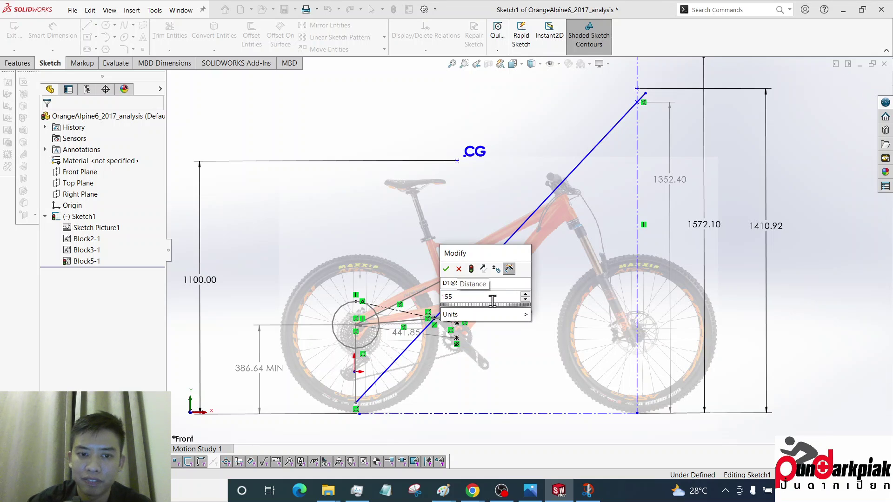
pyautogui.press('Return')
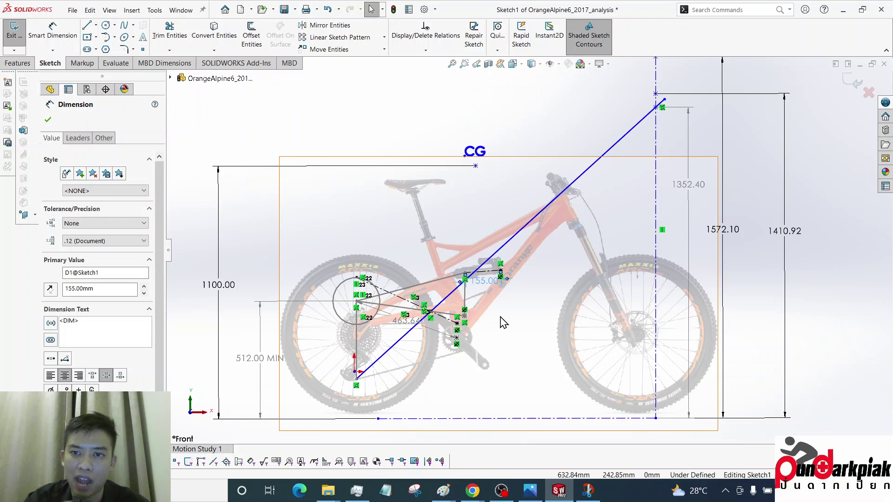
pyautogui.hotkey('ctrl', 'z')
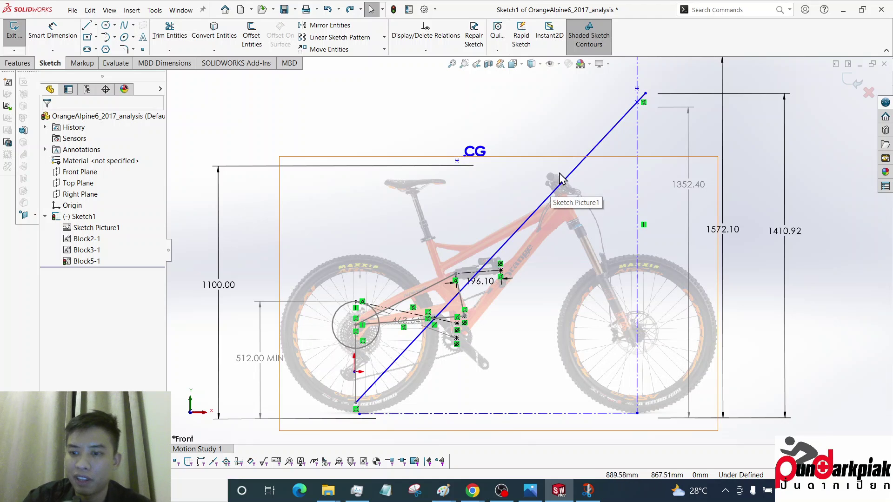
# Delete both segments of the anti-squat line running from the rear vertical line's lower end past the front vertical centerline.
pyautogui.click(574, 171)
pyautogui.press('Delete')
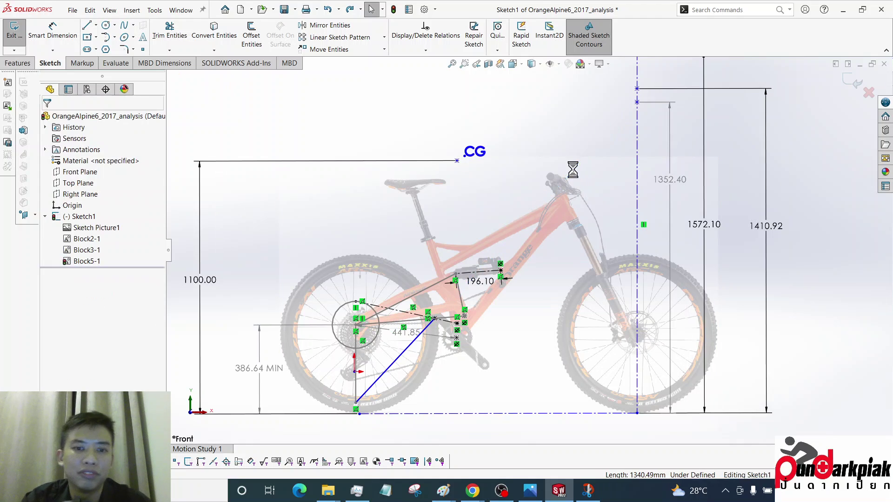
pyautogui.press('Escape')
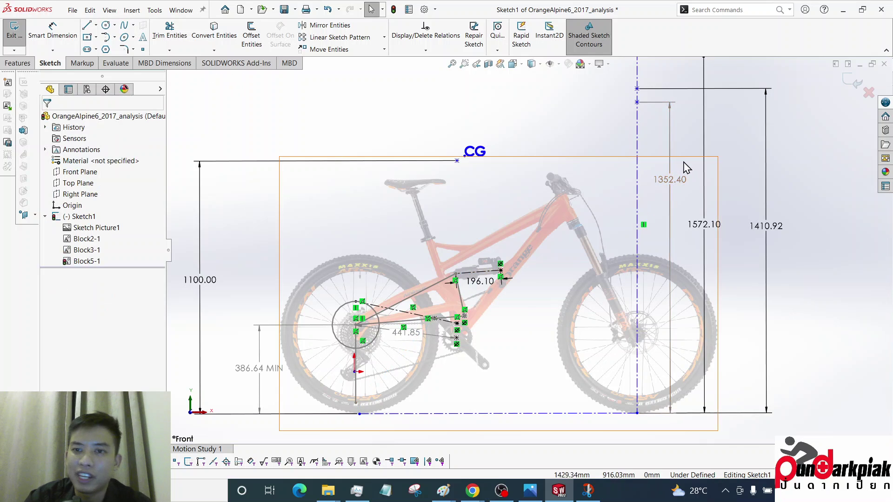
# Delete the 1410.92, 1352.40 and 1572.10 height dimensions and their crossing points on the front vertical centerline.
pyautogui.click(766, 153)
pyautogui.press('Delete')
pyautogui.click(673, 141)
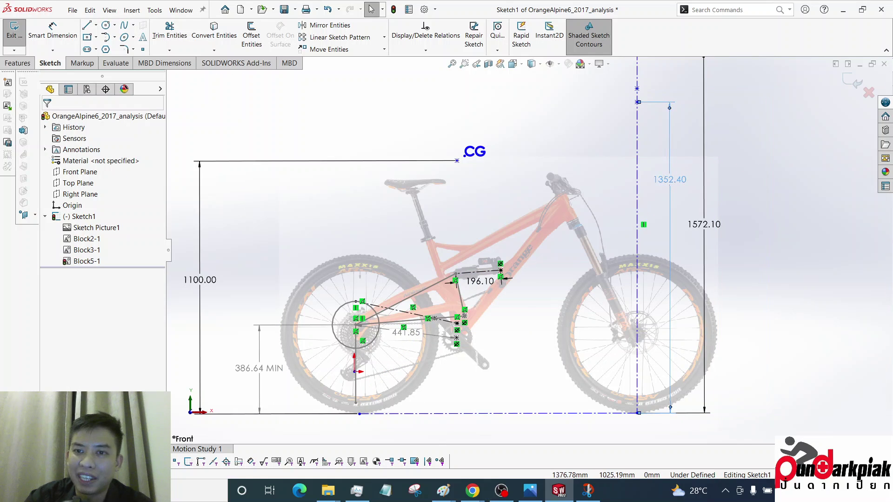
pyautogui.press('Delete')
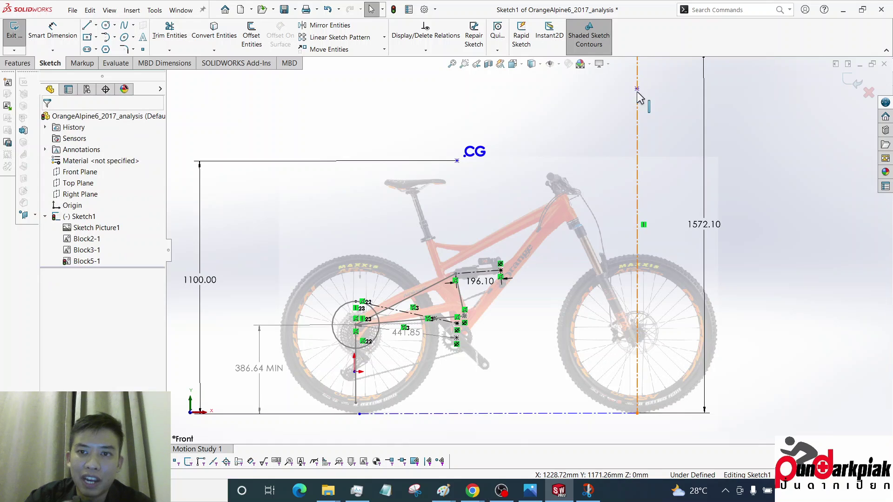
pyautogui.press('f')
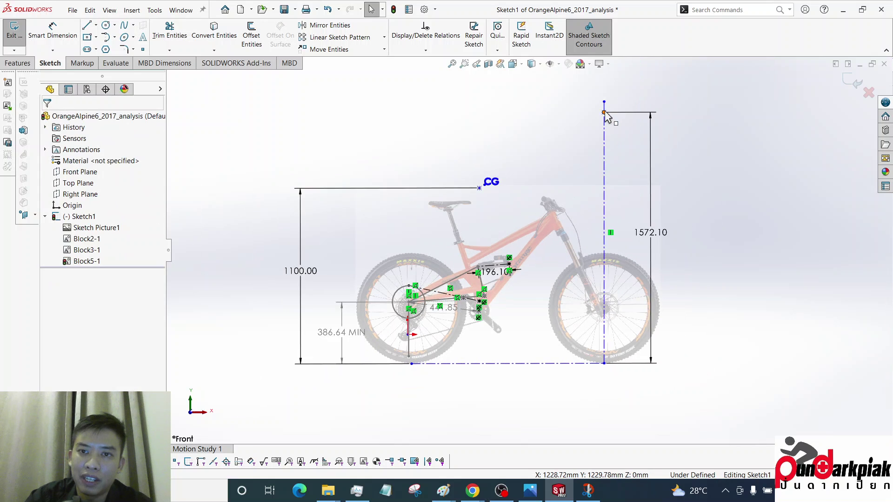
pyautogui.click(604, 112)
pyautogui.press('Delete')
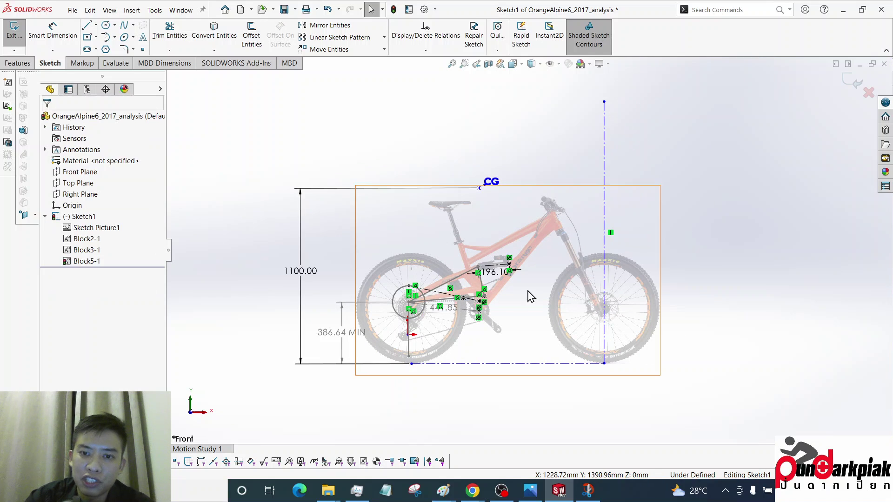
# Set the shock's eye-to-eye length to 215 mm.
pyautogui.scroll(-2, 525, 279)
pyautogui.scroll(-2, 542, 251)
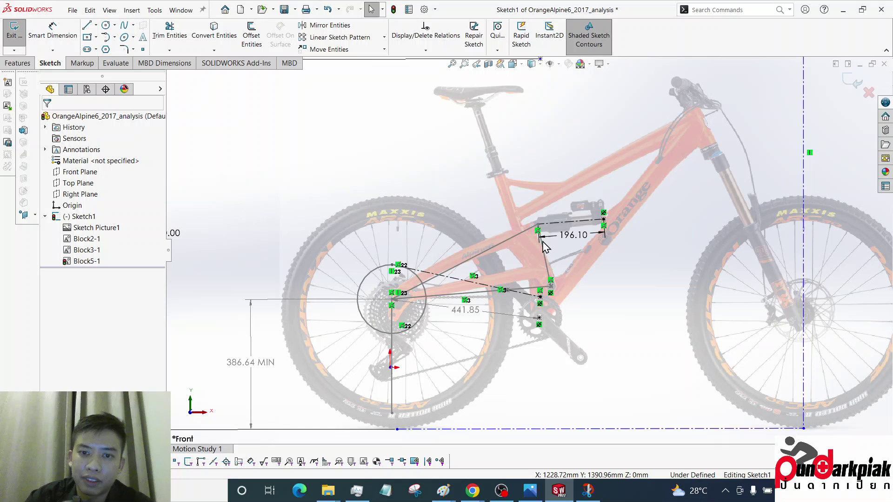
pyautogui.doubleClick(574, 235)
pyautogui.write('215')
pyautogui.press('Return')
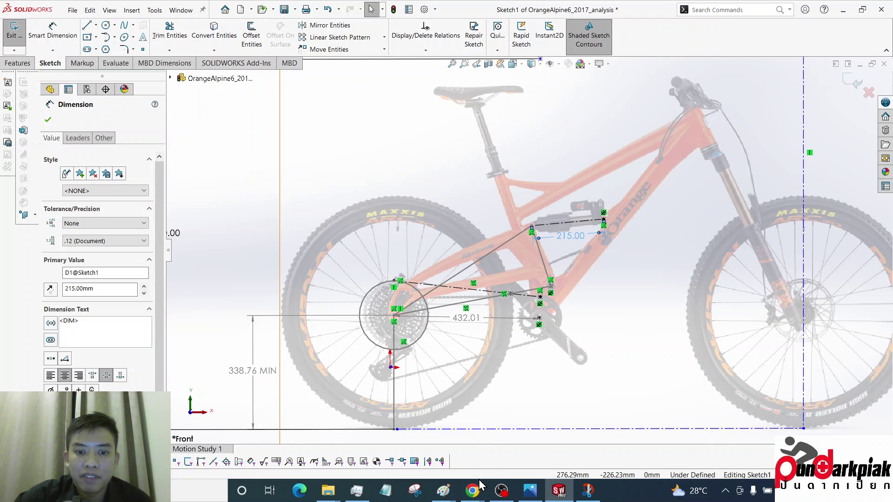
pyautogui.moveTo(482, 487)
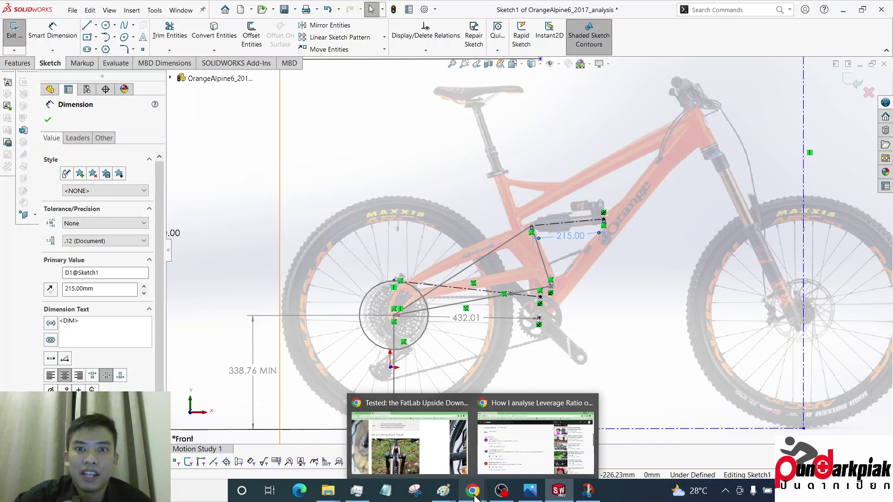